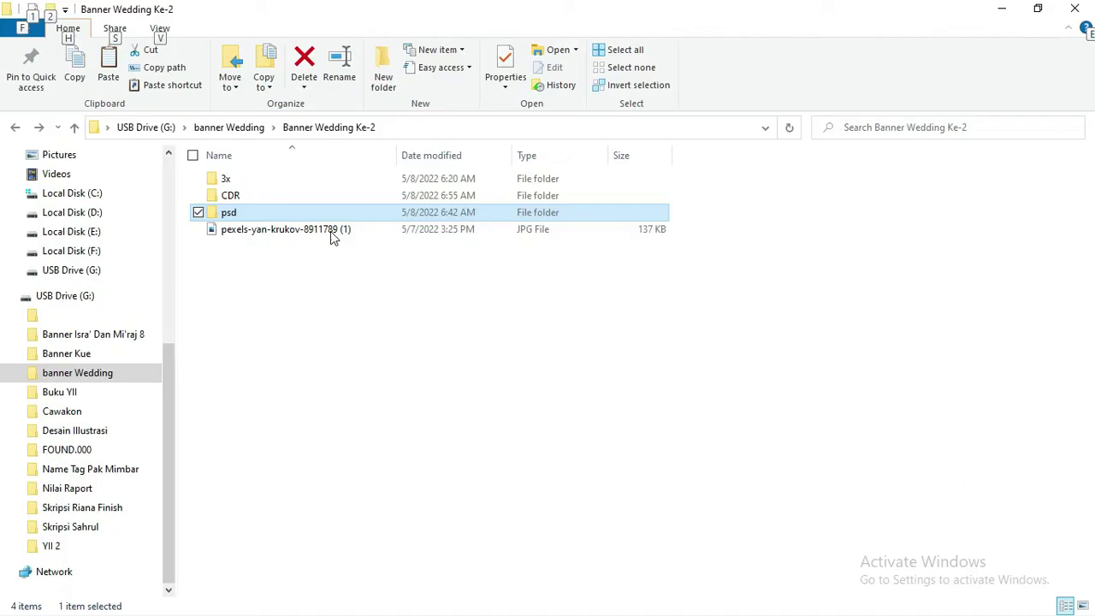
Open Banner Wedding Ke-2 CDR from the CDR folder, then go back to the Banner Wedding Ke-2 folder
click(314, 293)
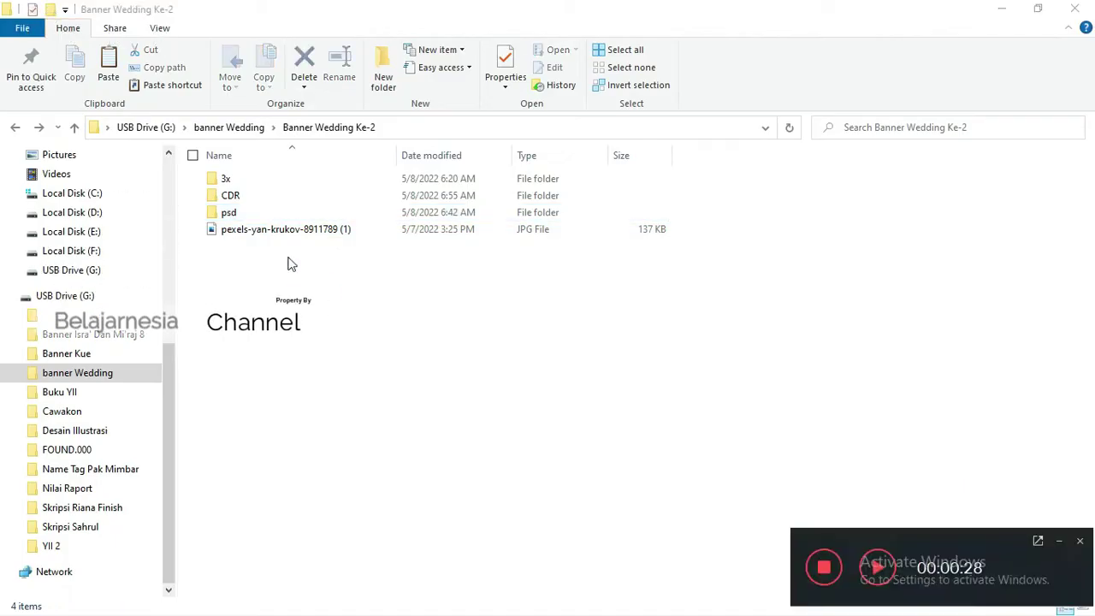
key(alt)
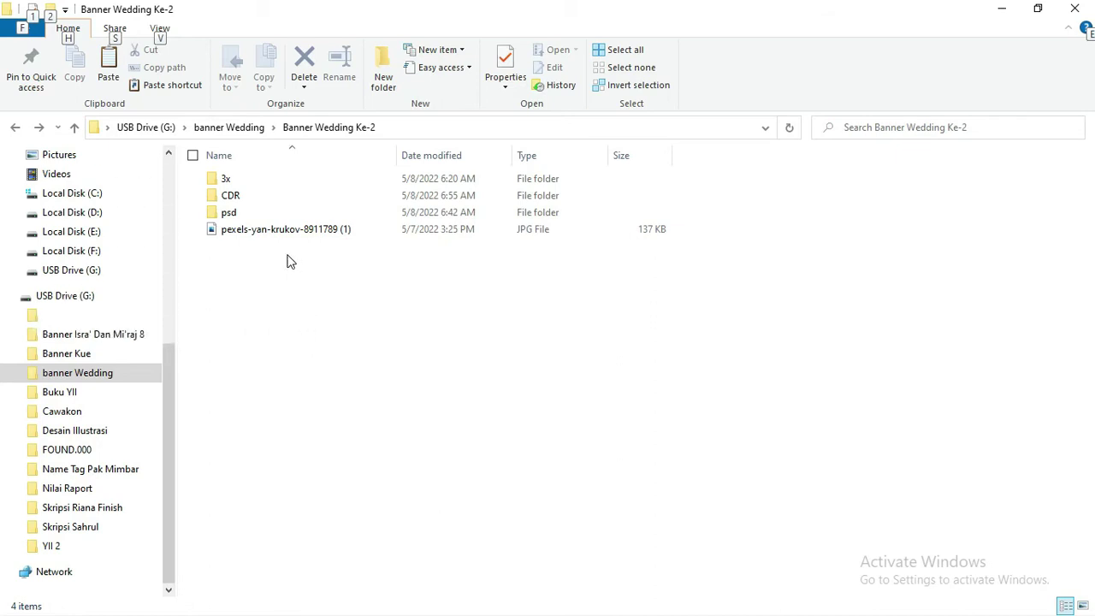
mouse_move(230, 195)
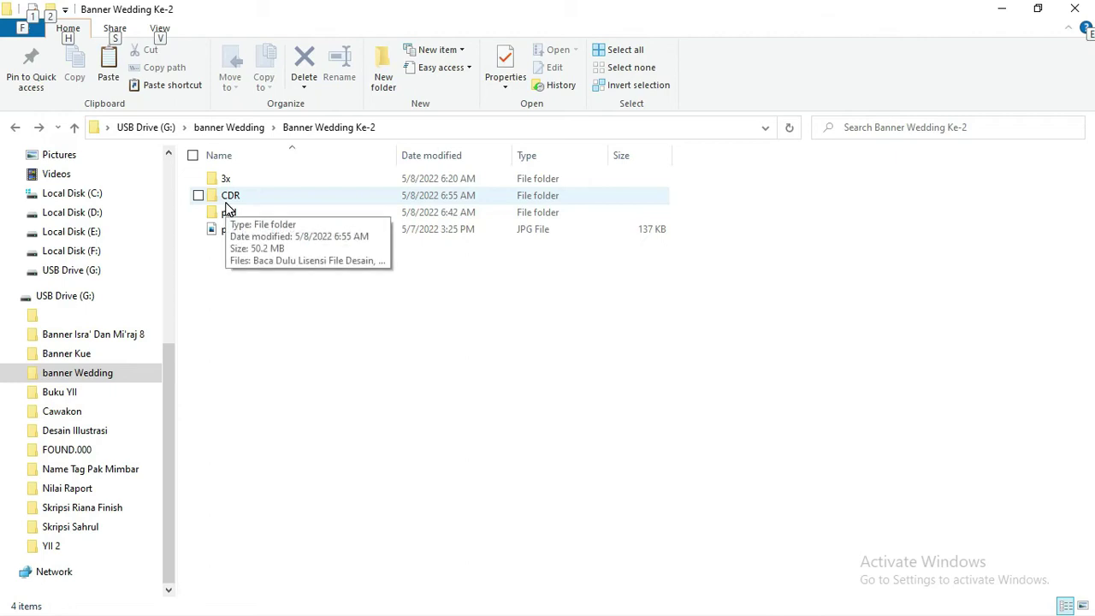
double_click(227, 203)
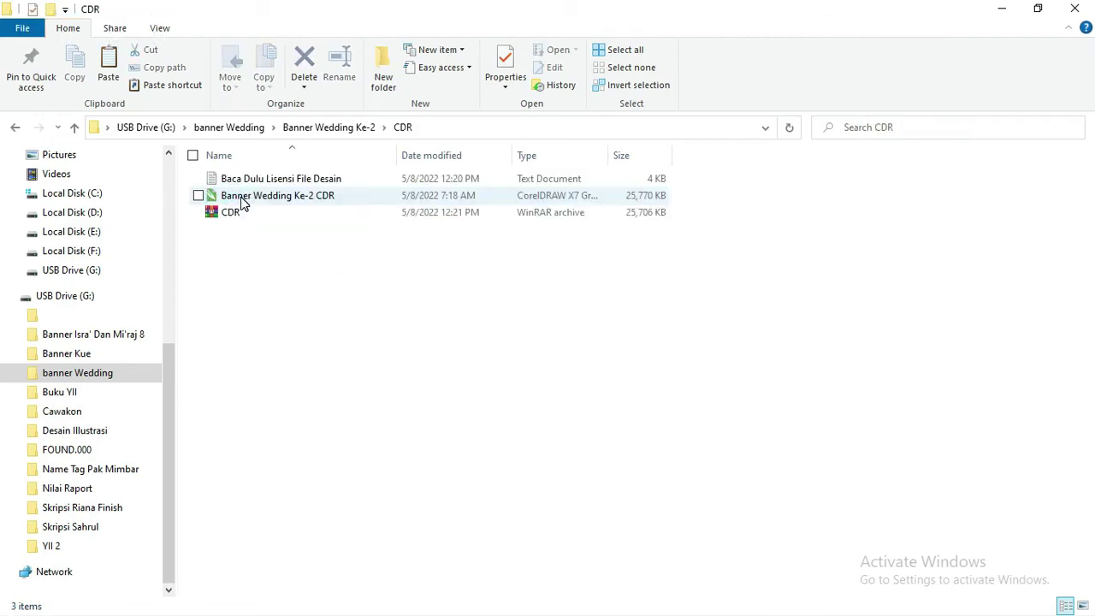
double_click(245, 199)
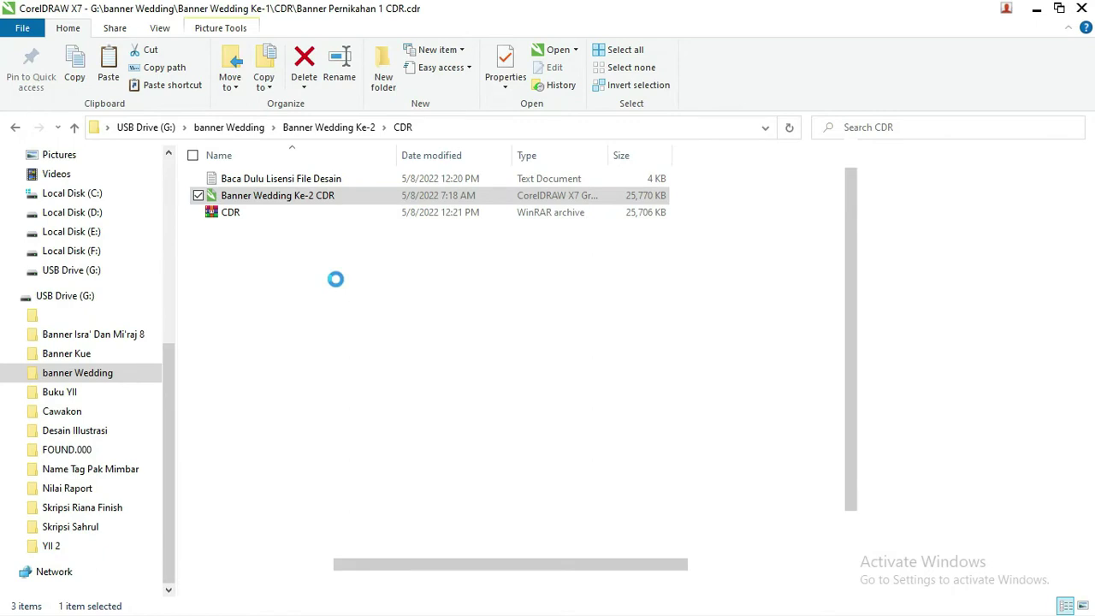
key(alt)
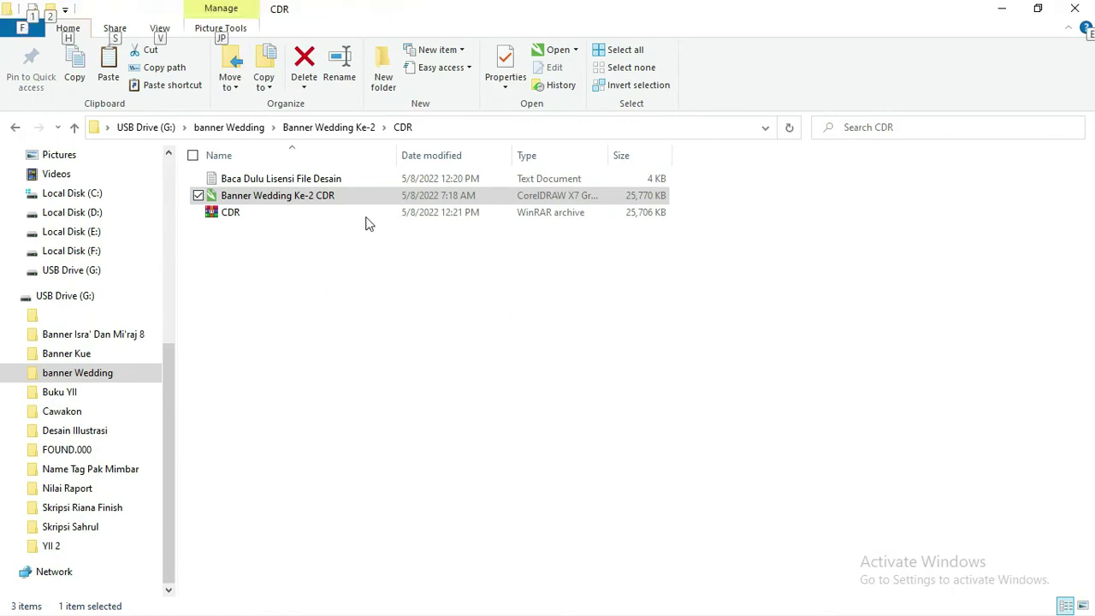
click(337, 128)
Open the three Banner Pernikahan 2 PSD files (2x1, 1x3, 85x200) in Photoshop
click(294, 212)
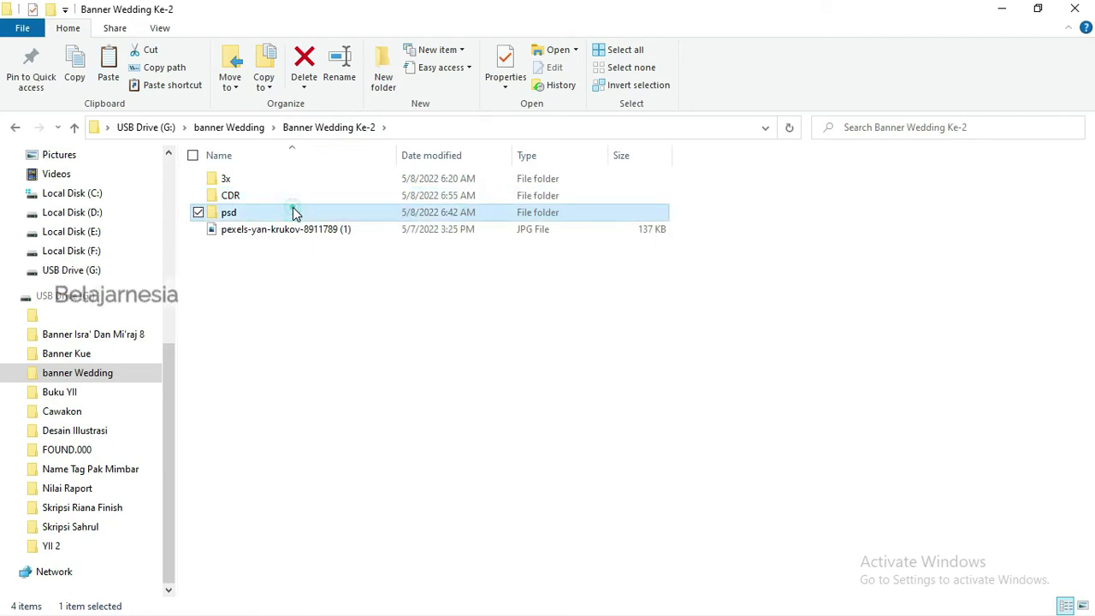
double_click(294, 213)
click(291, 195)
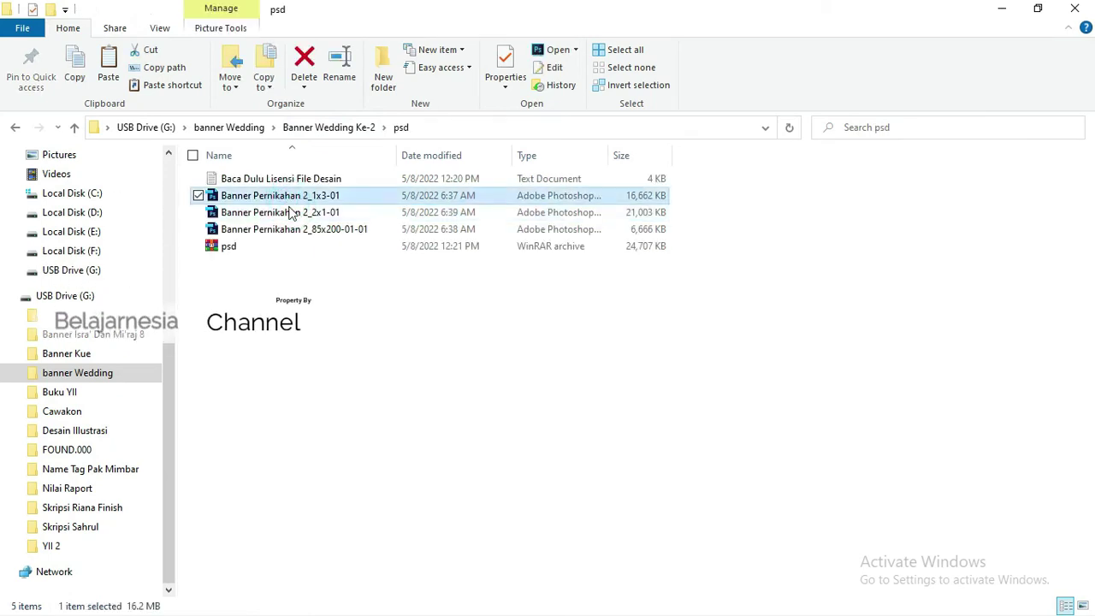
shift+click(291, 228)
right_click(292, 228)
click(319, 244)
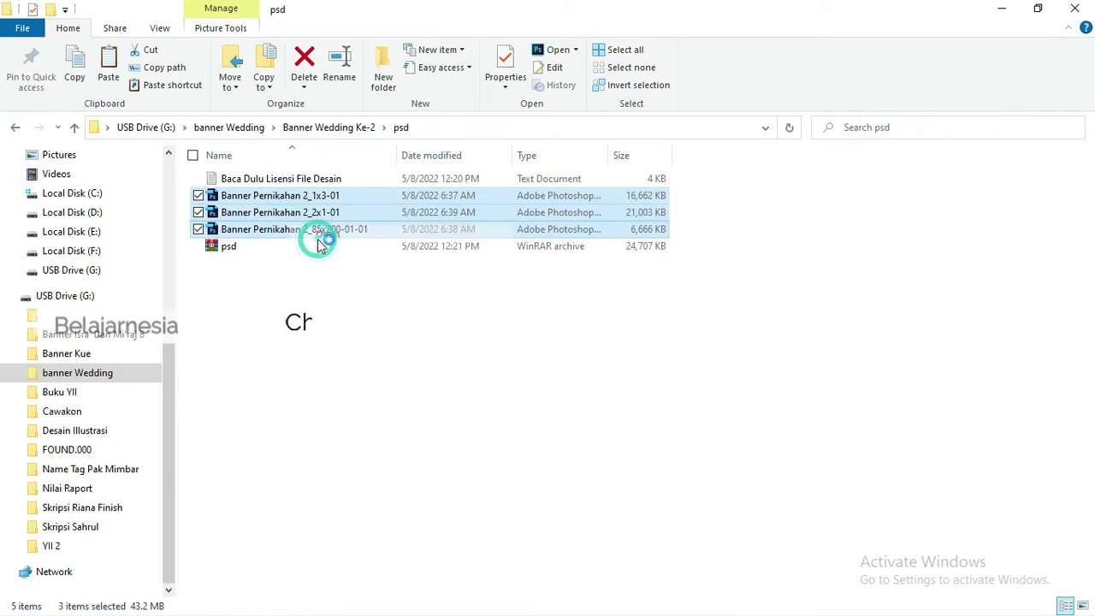
key(alt+Tab)
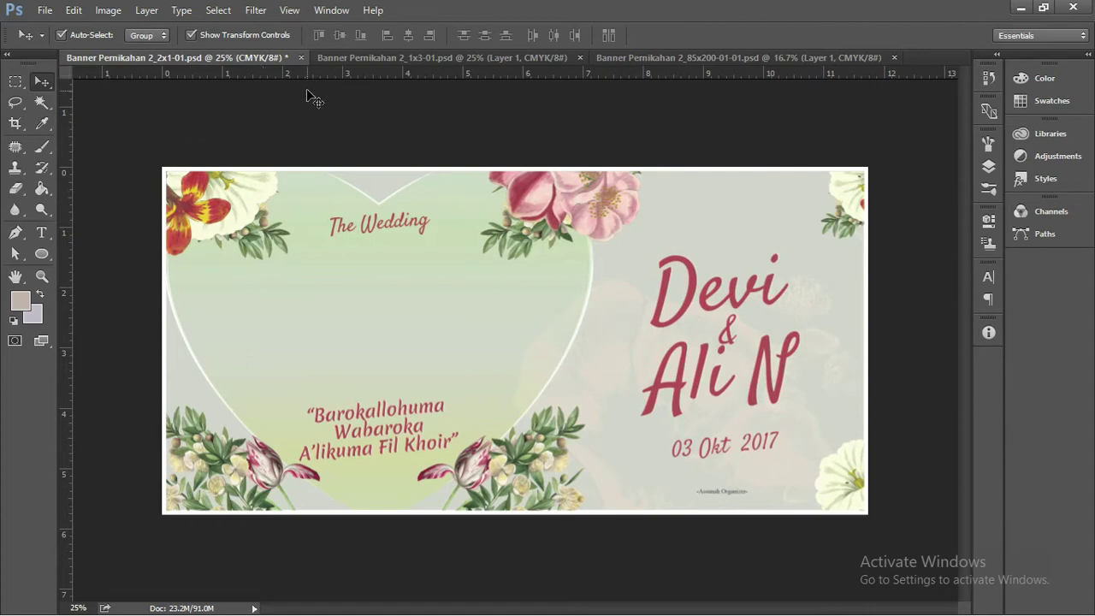
Compare the 1x3 and 85x200 banners, then show the 1x3 banner's layers
click(353, 58)
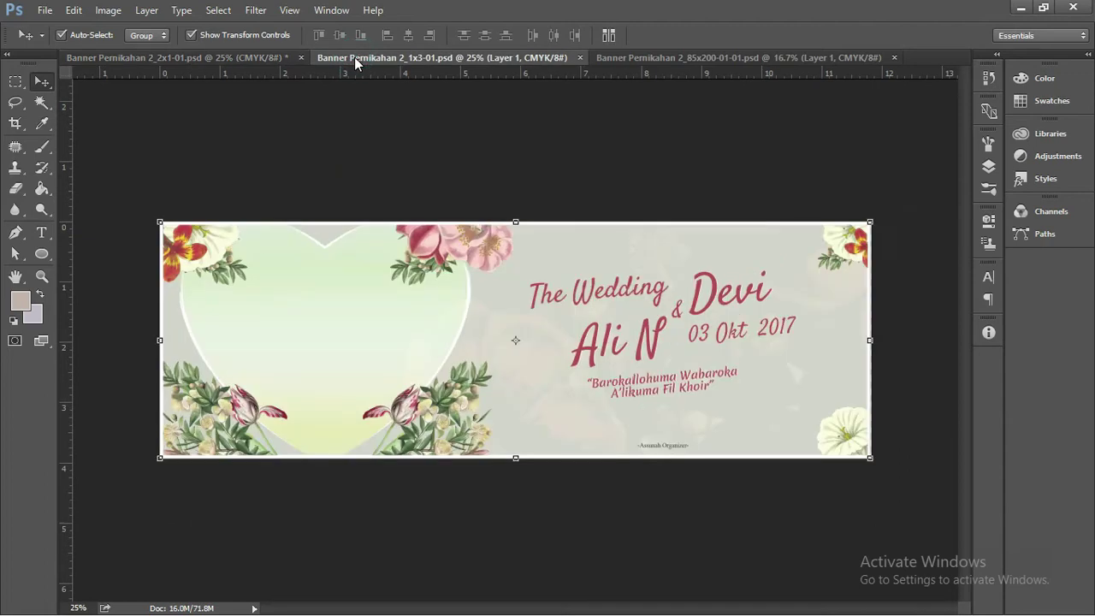
click(645, 59)
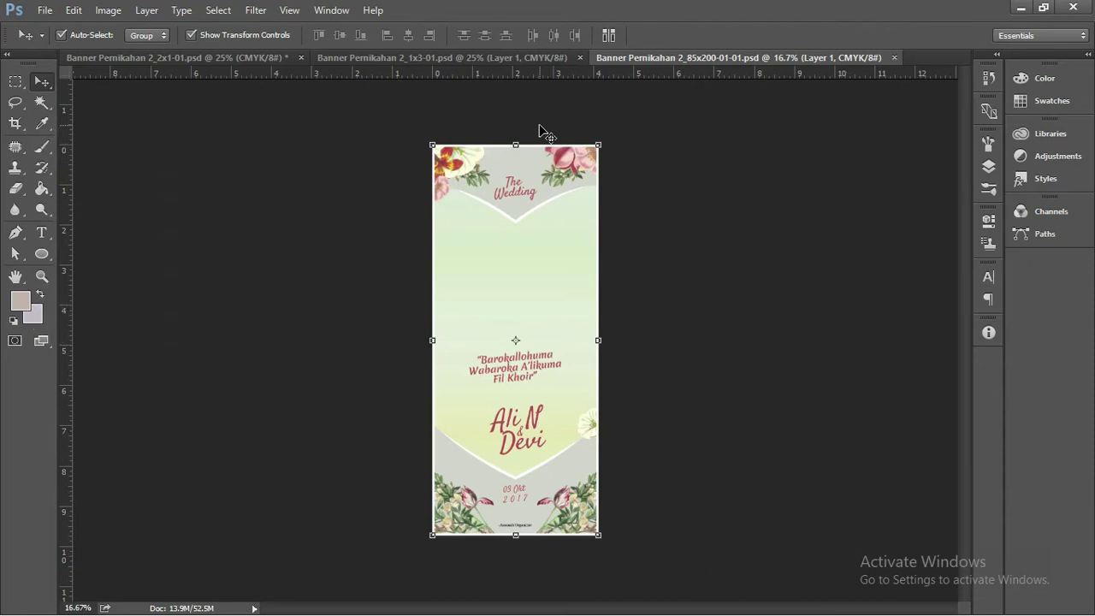
click(511, 59)
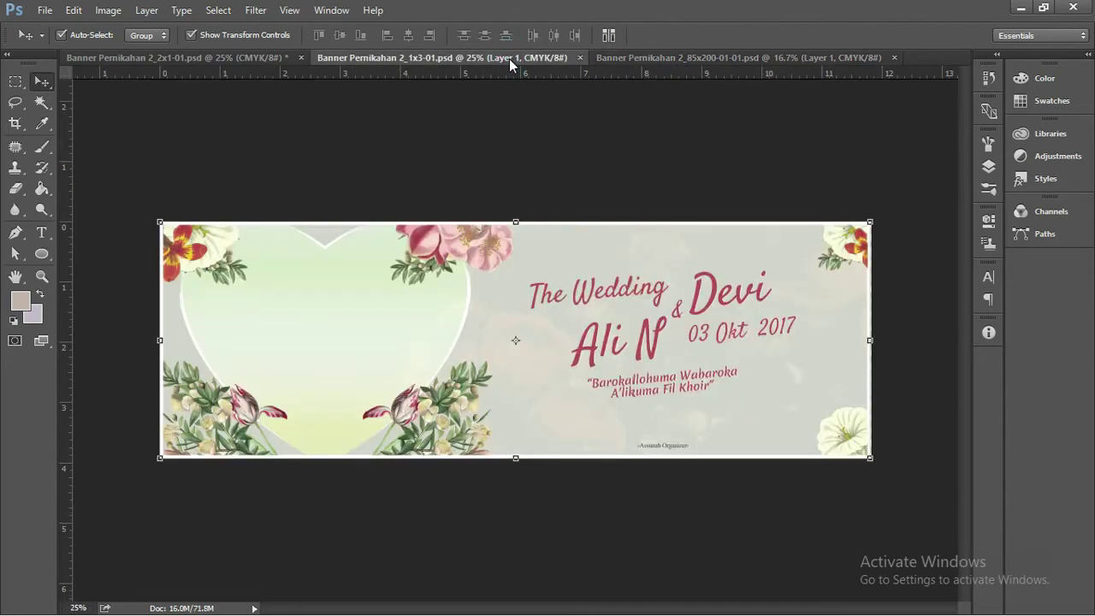
click(724, 56)
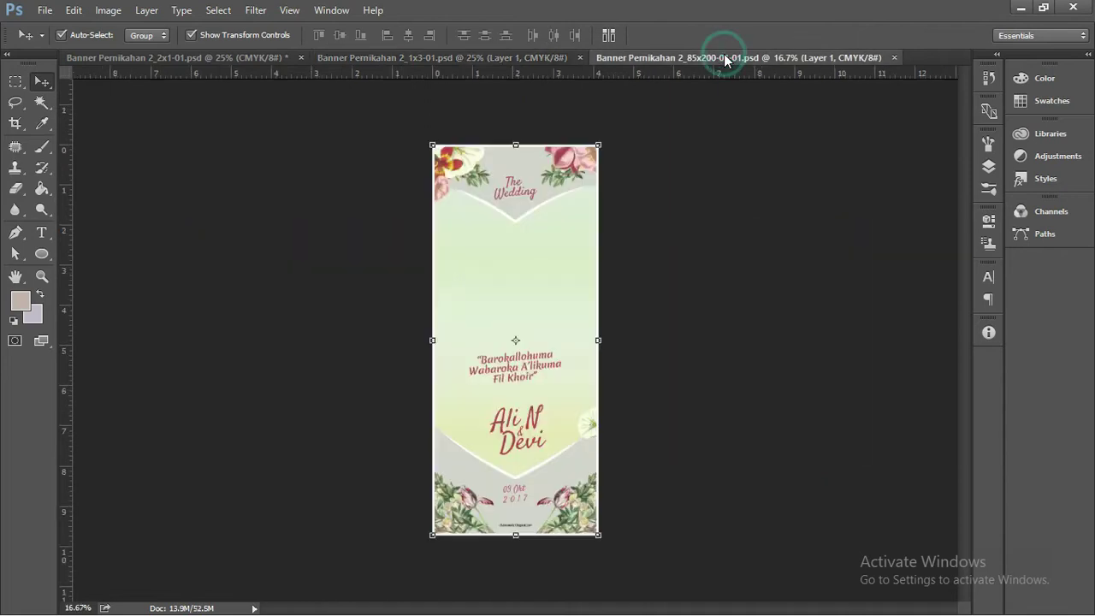
click(505, 58)
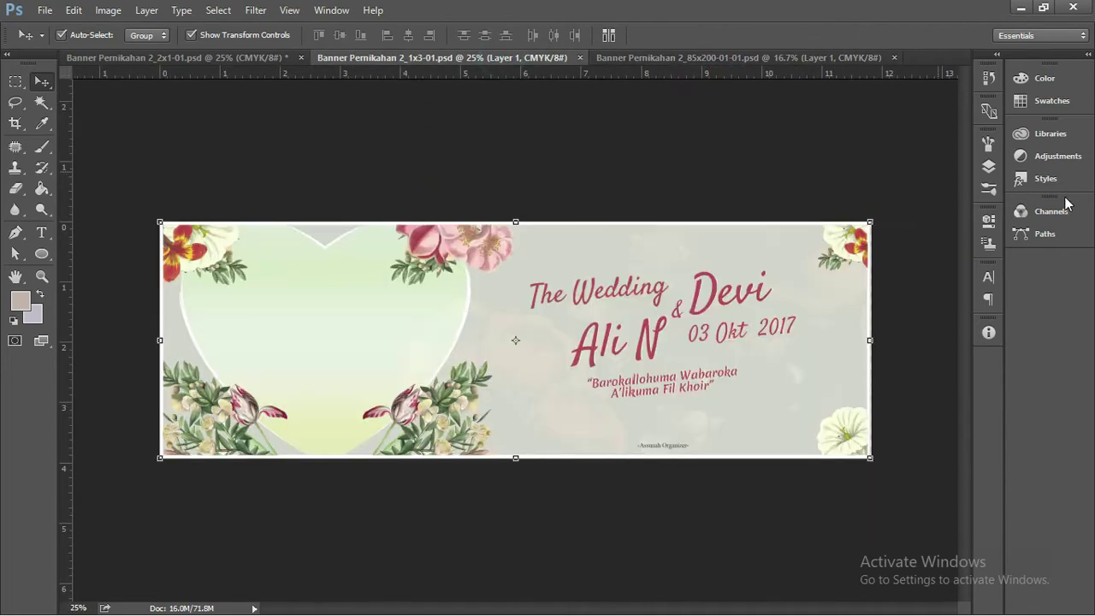
click(989, 166)
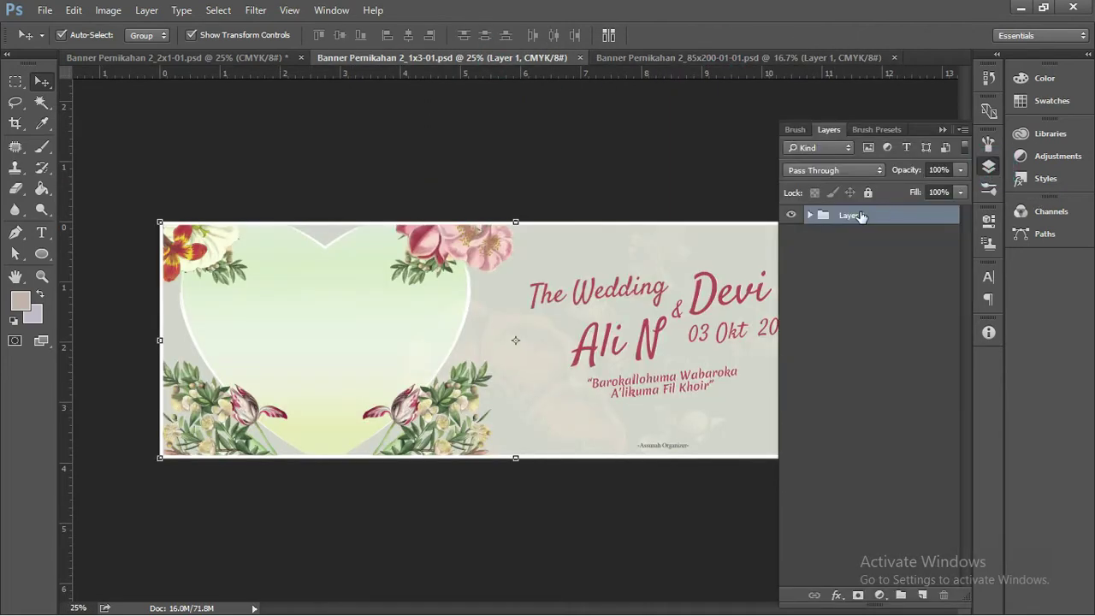
Ungroup Layer 1 and inspect the The Wedding title text layer
right_click(864, 218)
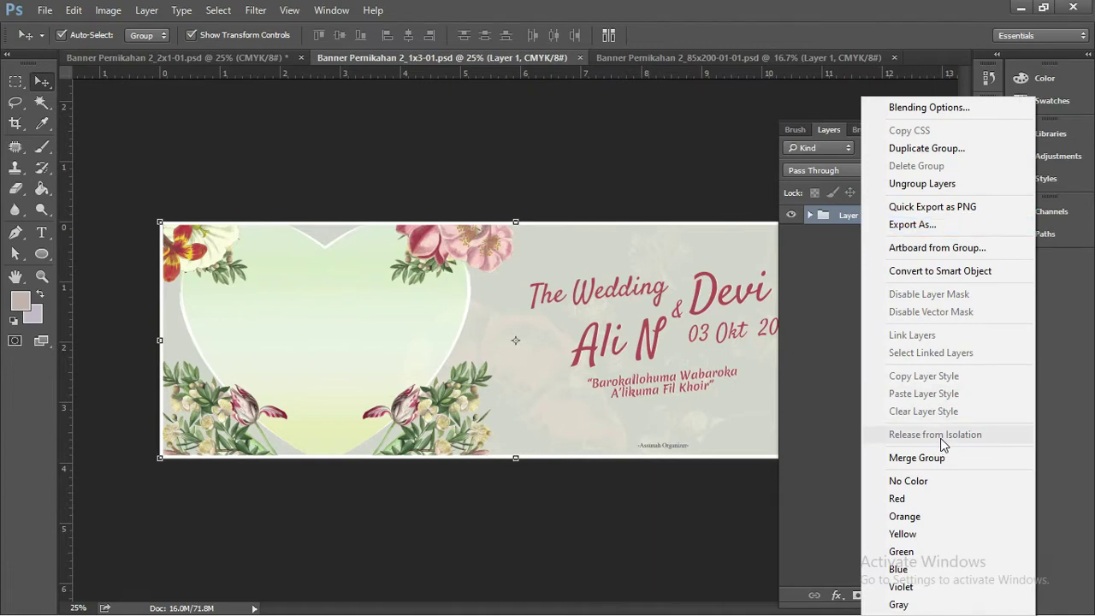
click(940, 193)
click(886, 456)
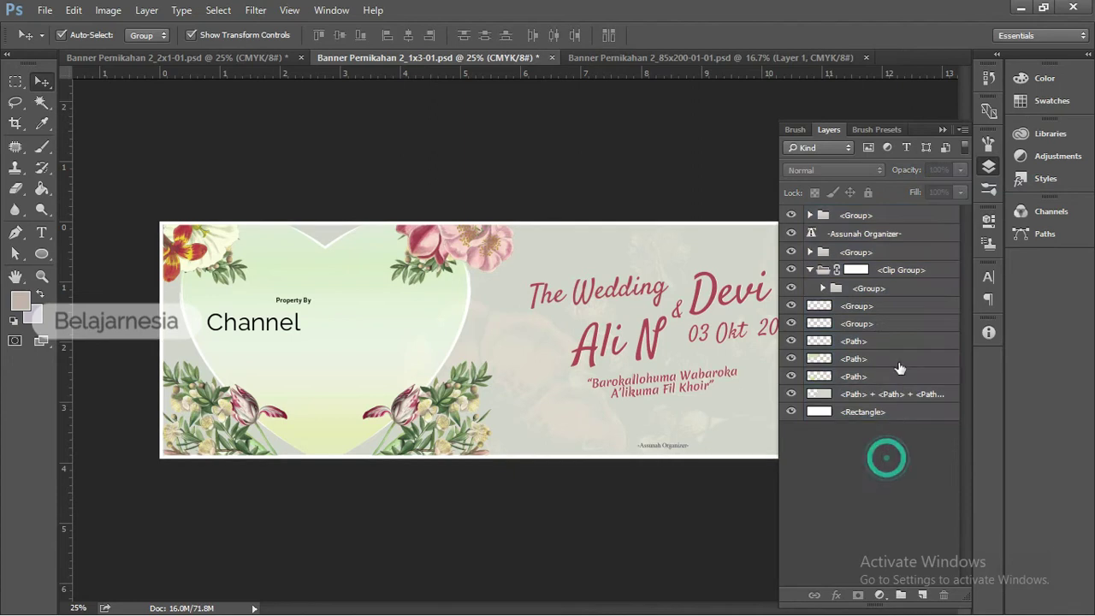
click(810, 215)
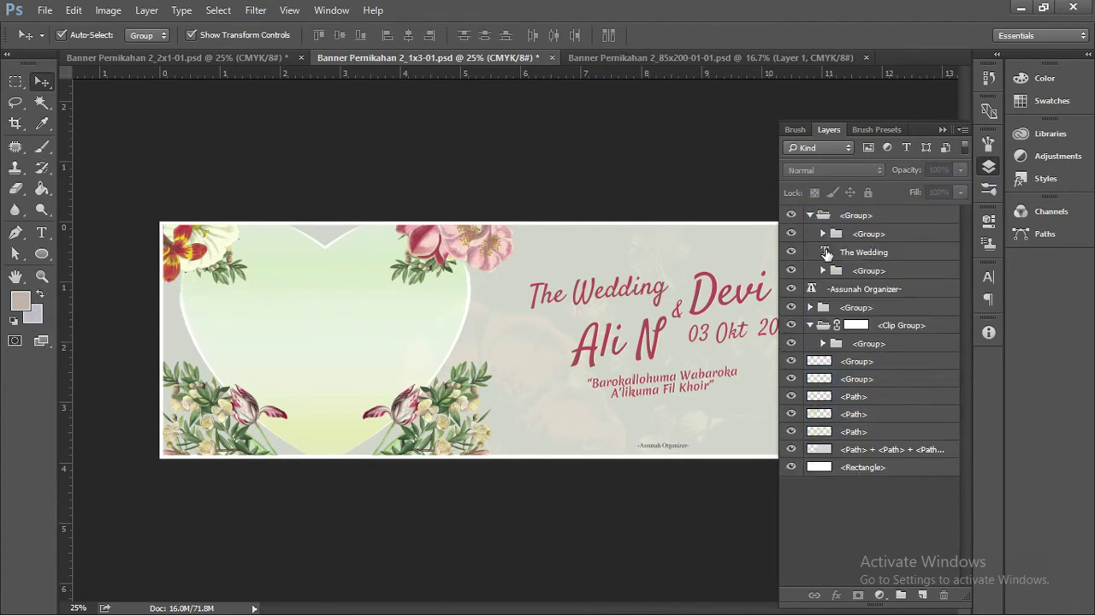
double_click(826, 253)
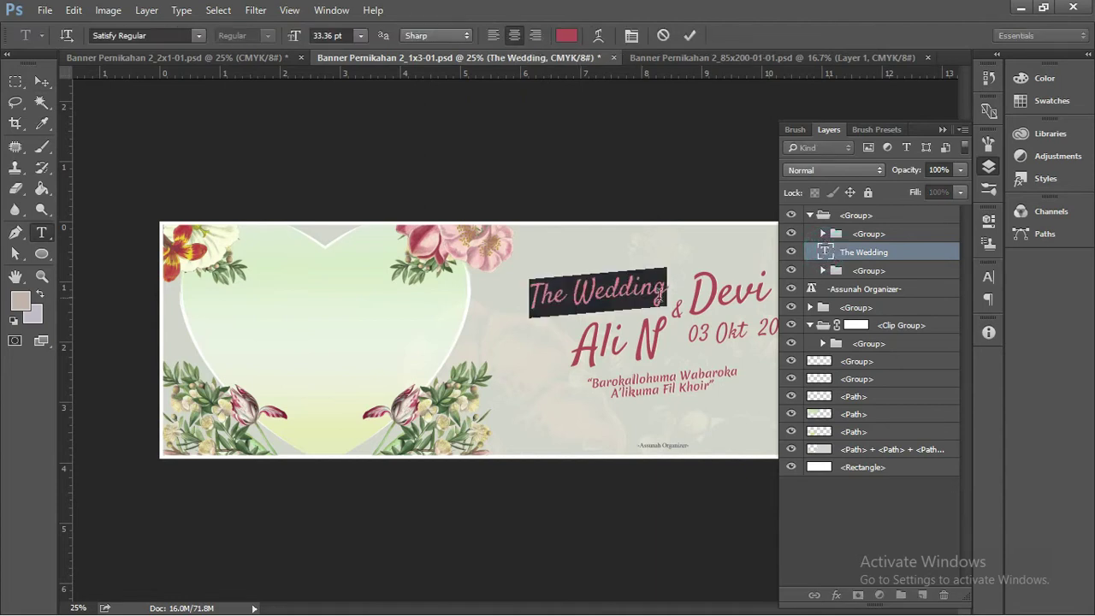
drag(572, 292, 668, 291)
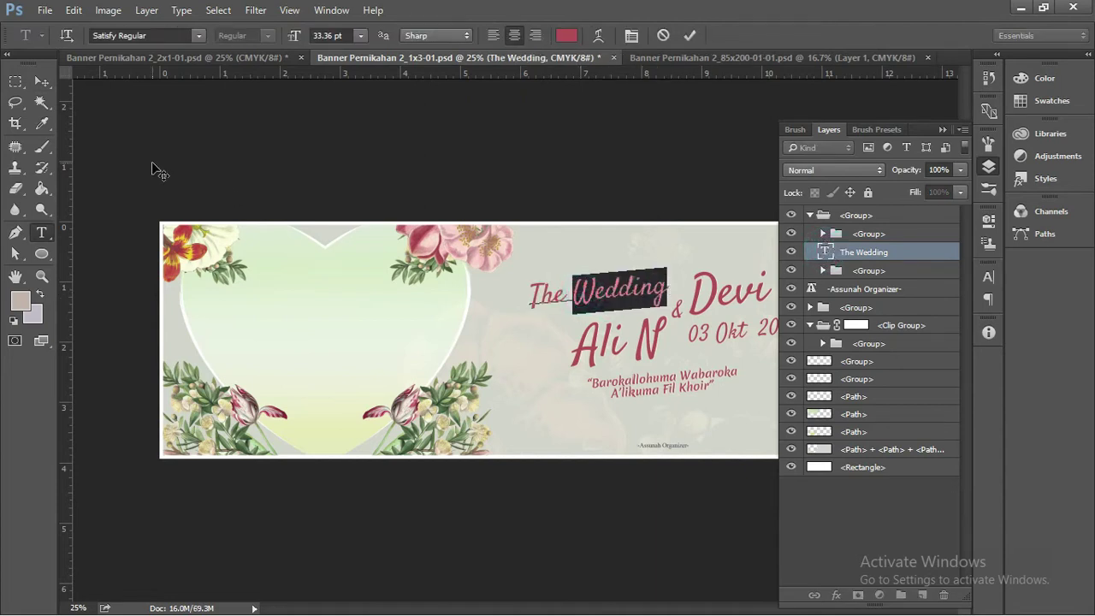
click(39, 78)
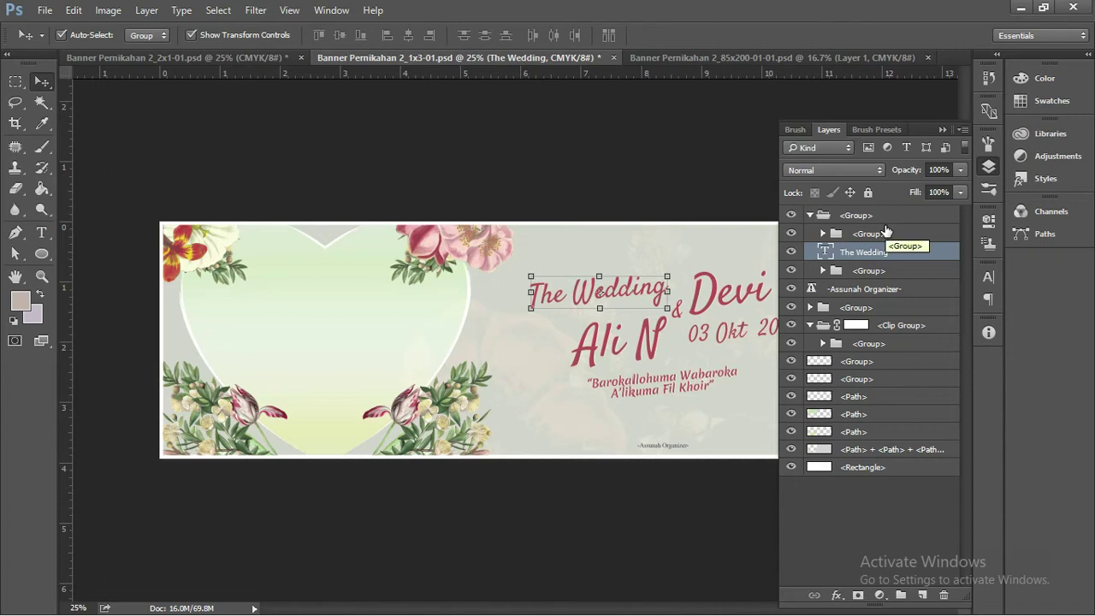
Expand the top group to inspect the two 03 Okt 2017 date layers, then fold it
click(808, 217)
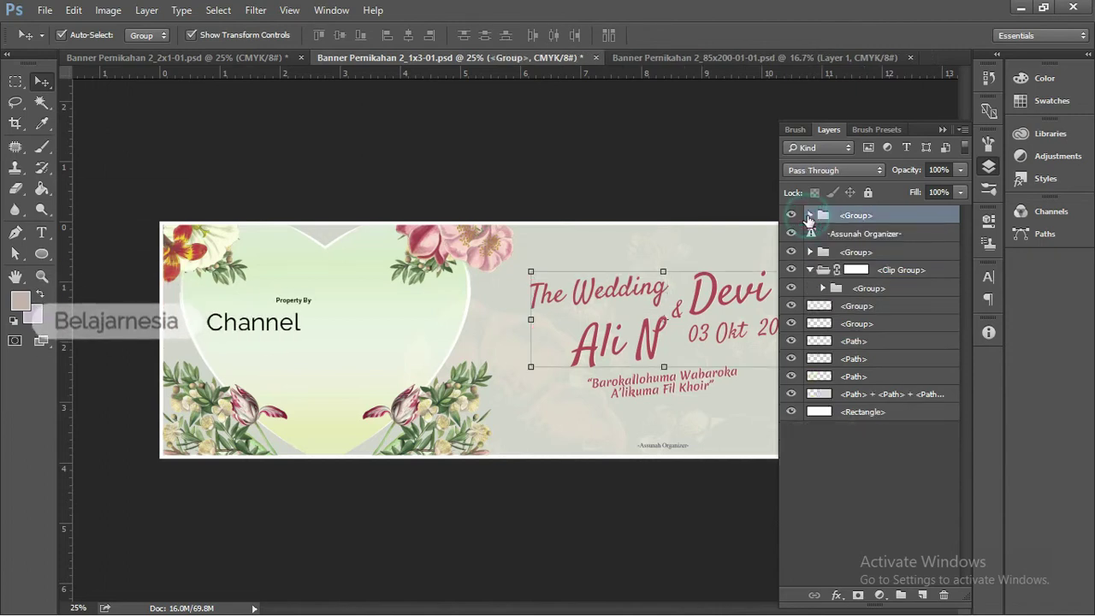
click(791, 215)
click(791, 215)
click(810, 215)
click(820, 234)
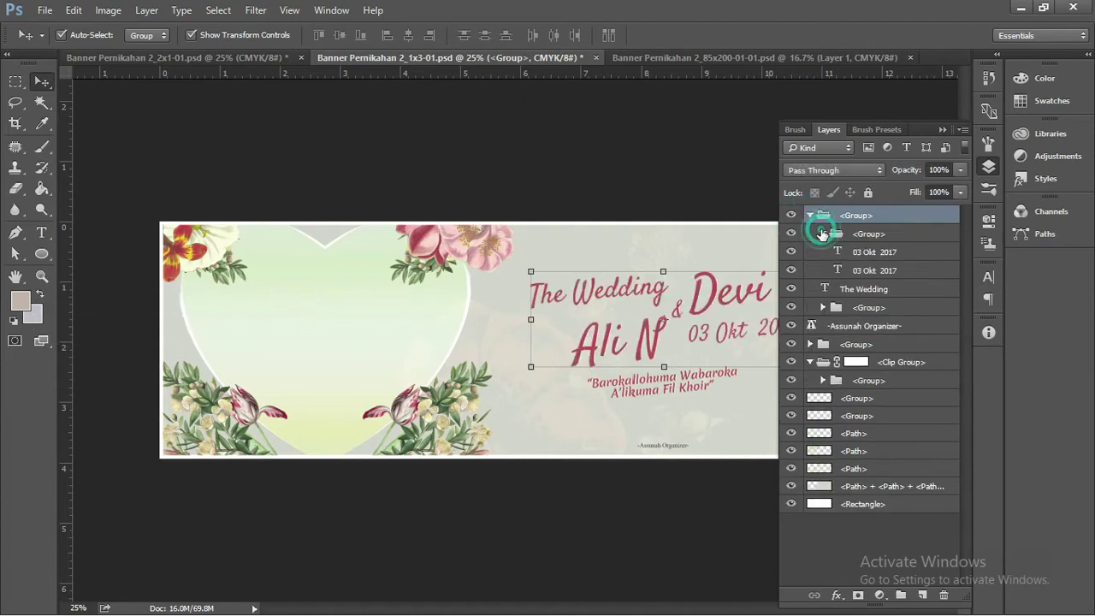
double_click(838, 252)
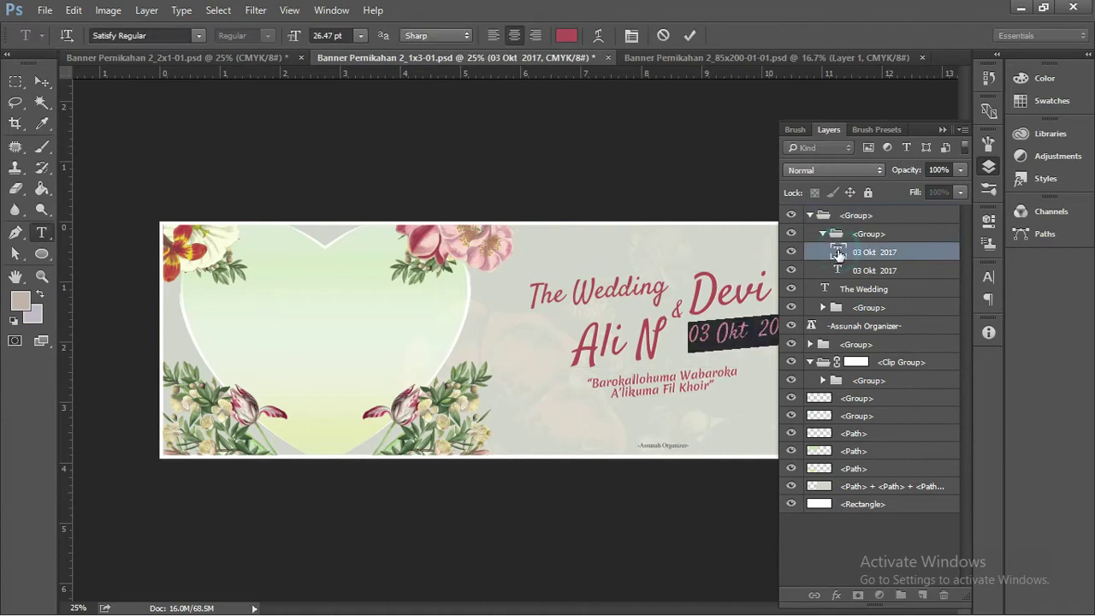
click(837, 254)
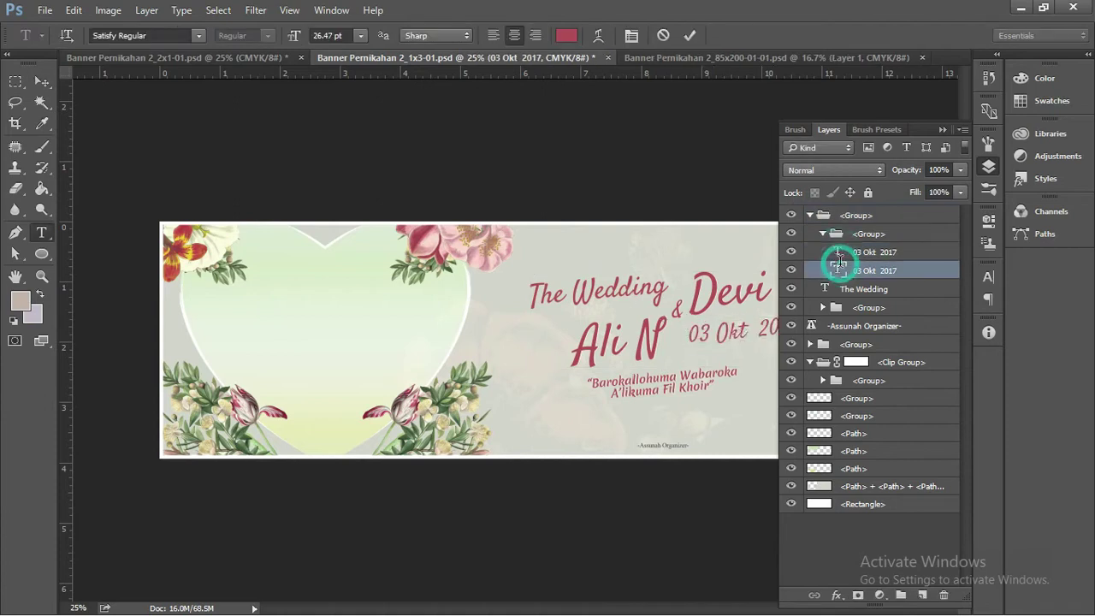
click(810, 215)
key(v)
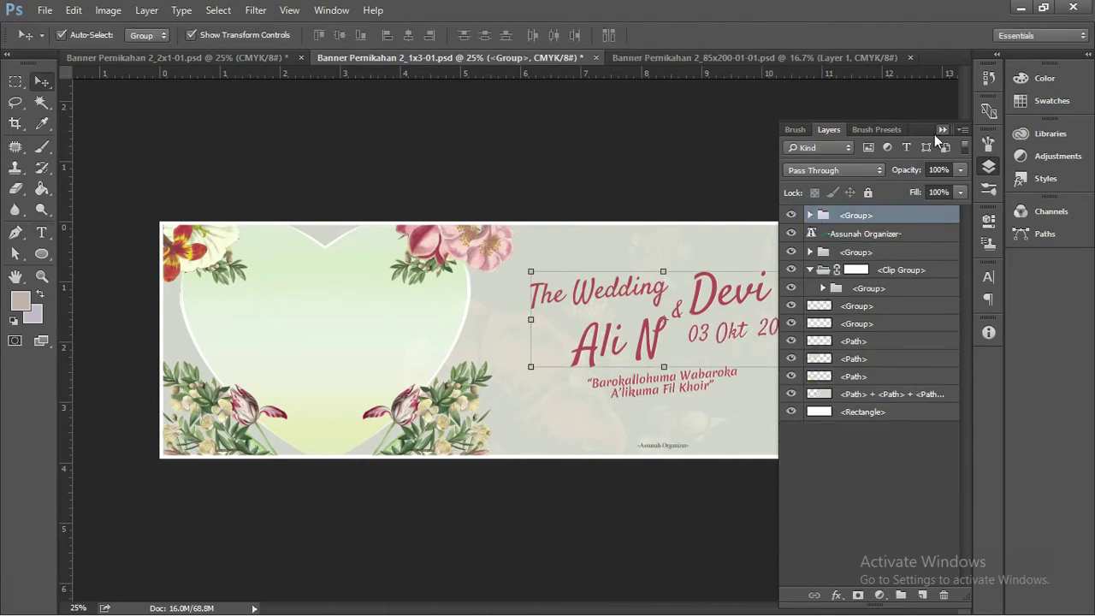
Lock the top names-and-date group, view the full banner, and return to the folder window
click(868, 193)
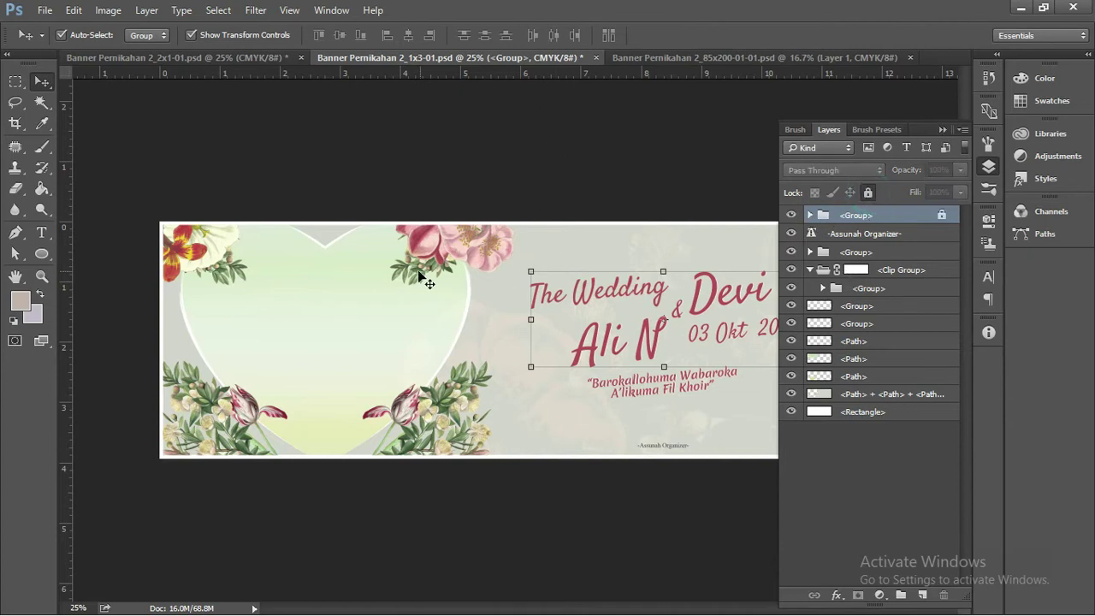
click(360, 270)
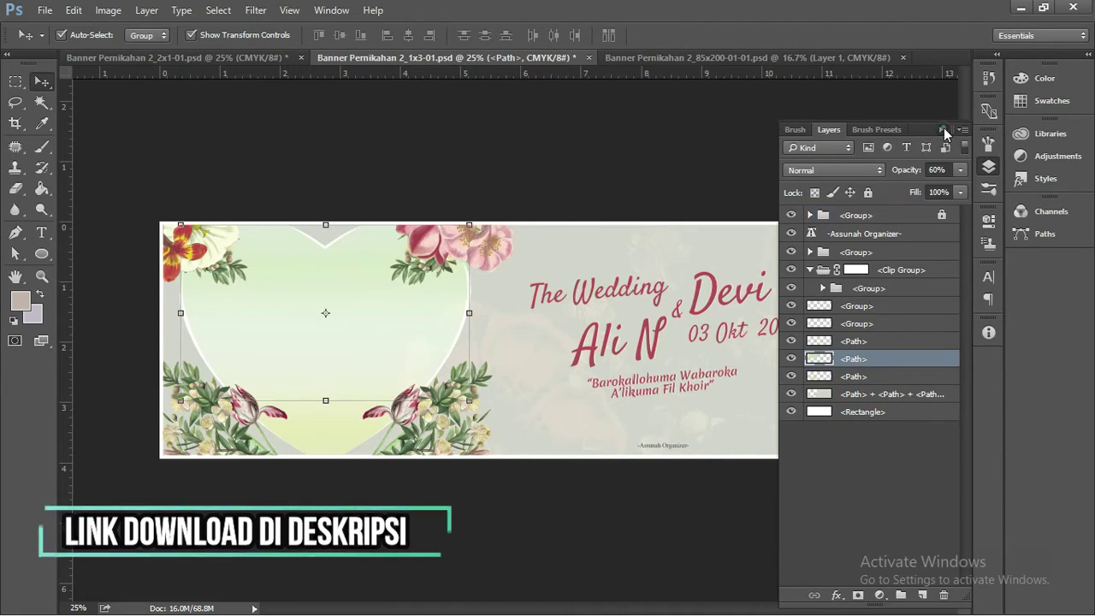
click(944, 129)
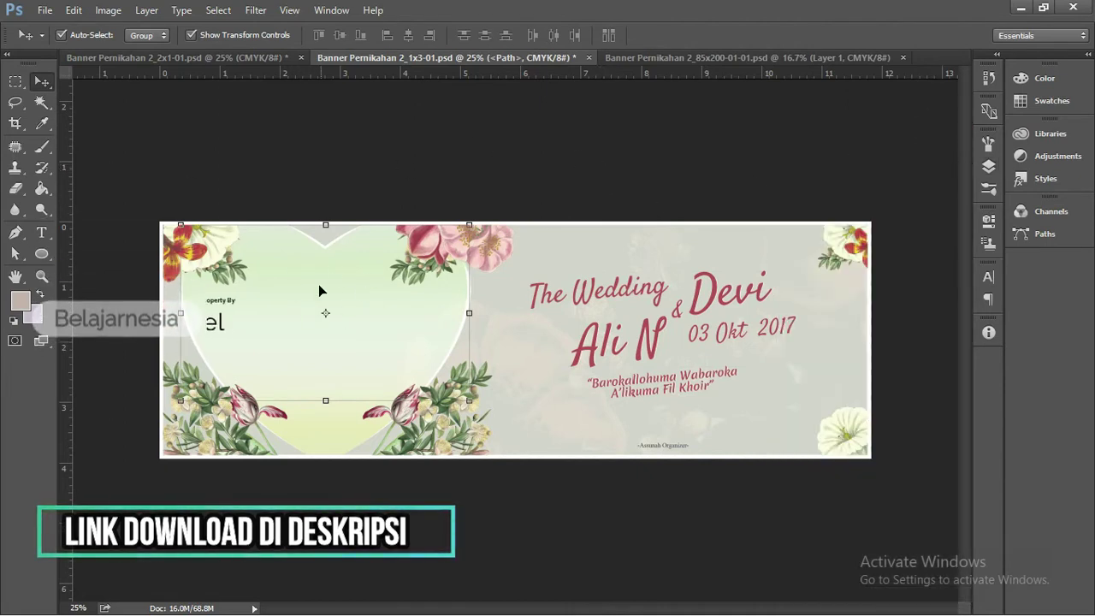
click(449, 141)
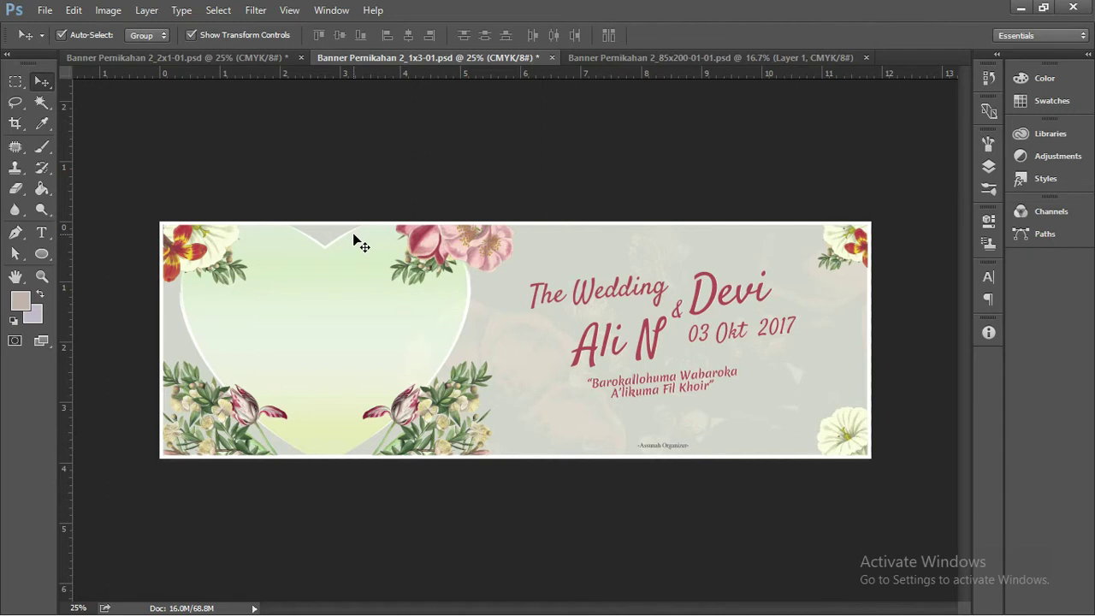
key(alt+Tab)
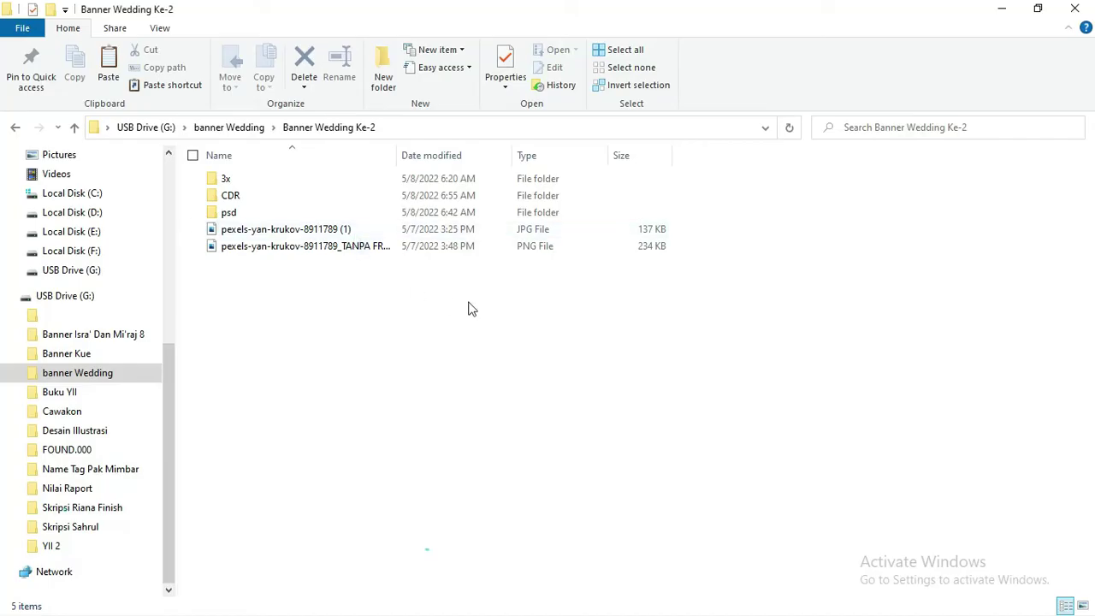
Show large icons and preview the cutout PNG and pexels-yan-krukov-8911789 (1).jpg in Photos
right_click(470, 305)
click(726, 335)
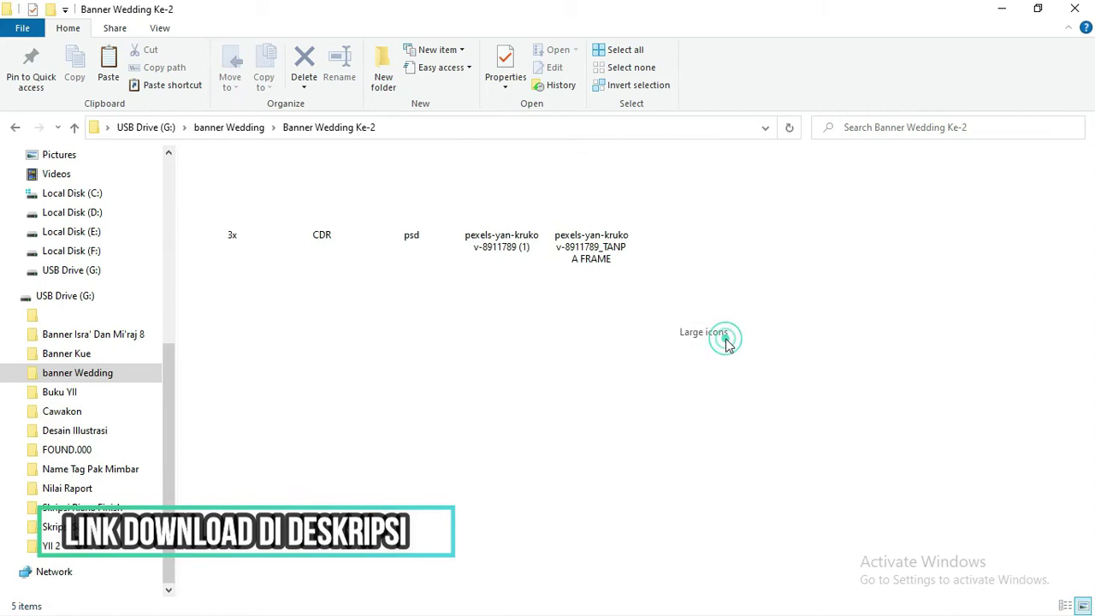
double_click(601, 194)
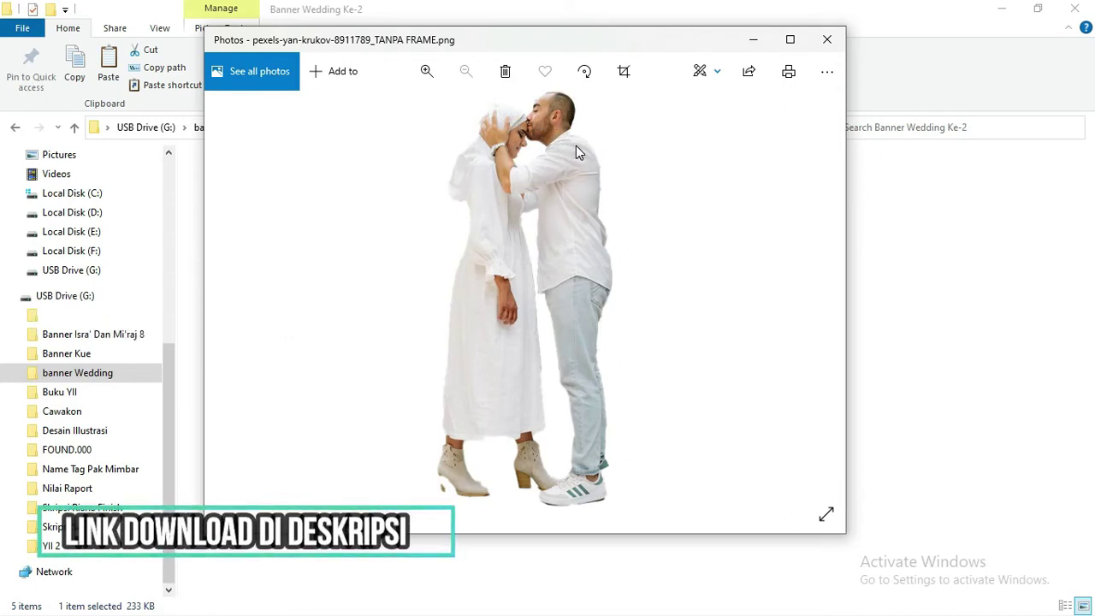
click(820, 41)
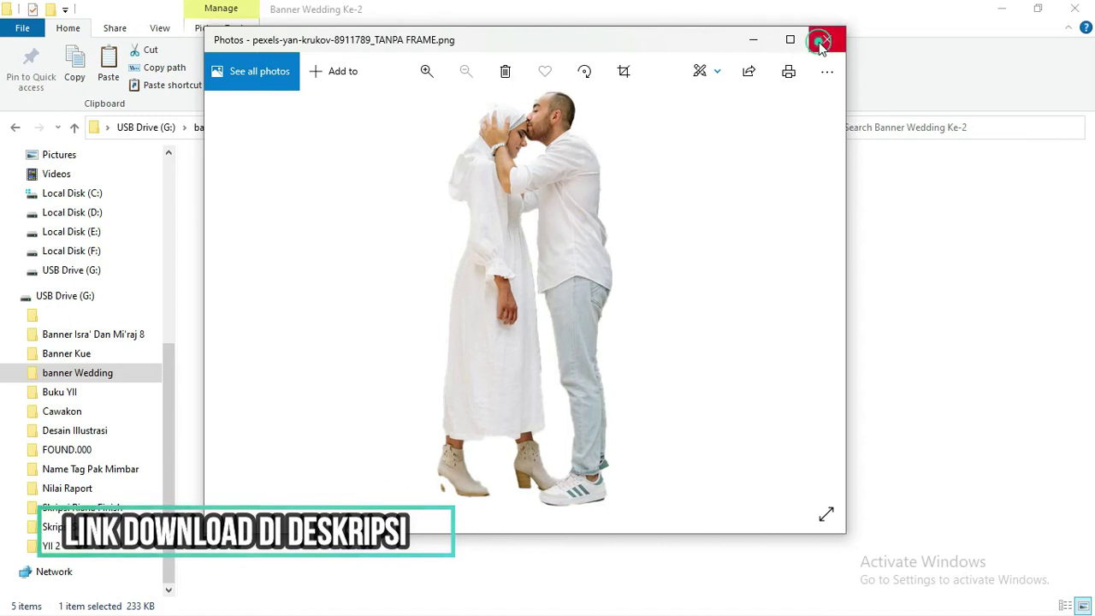
double_click(517, 188)
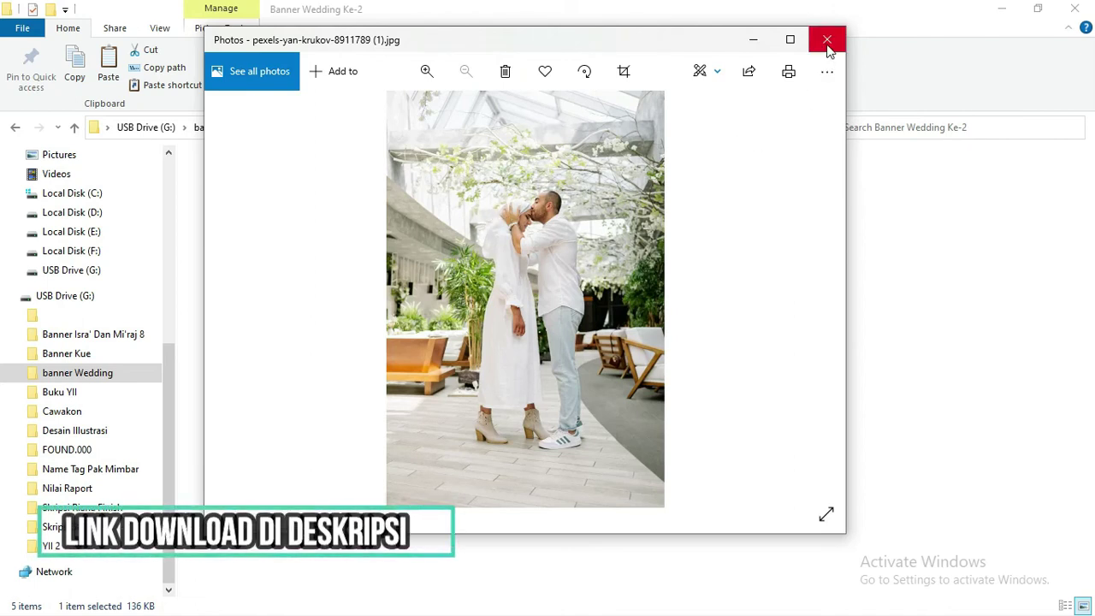
Close Photos and pick up both couple image files to drag into Photoshop
click(826, 40)
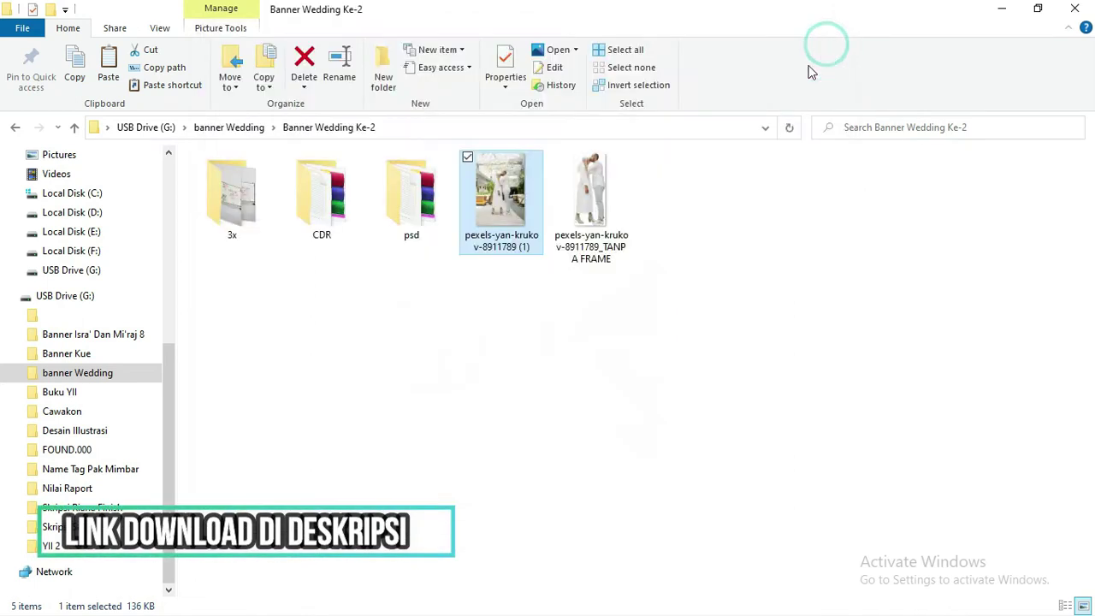
click(508, 255)
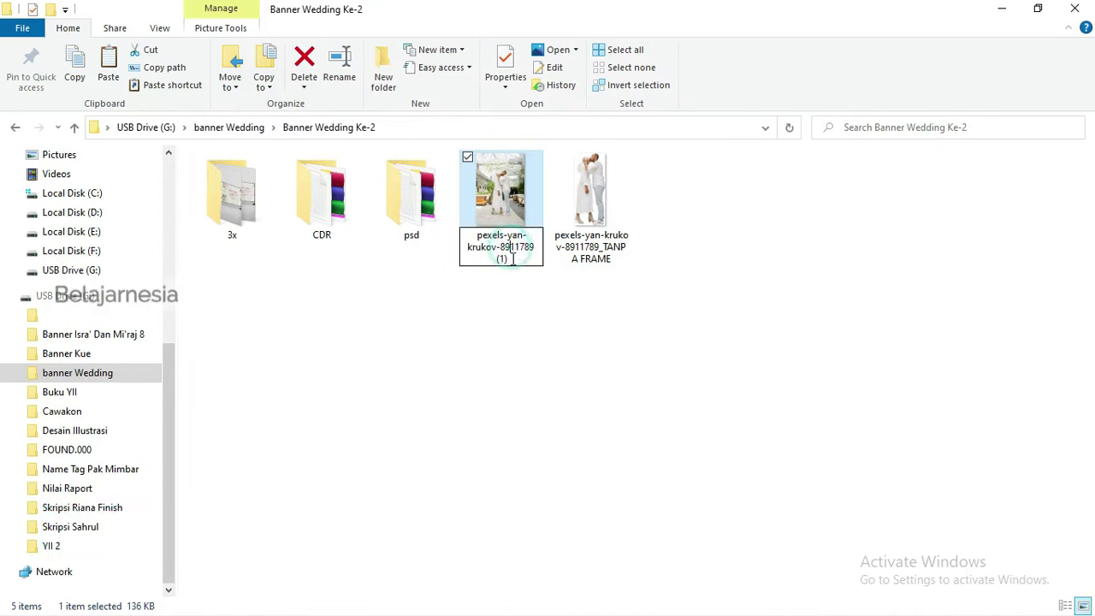
click(537, 301)
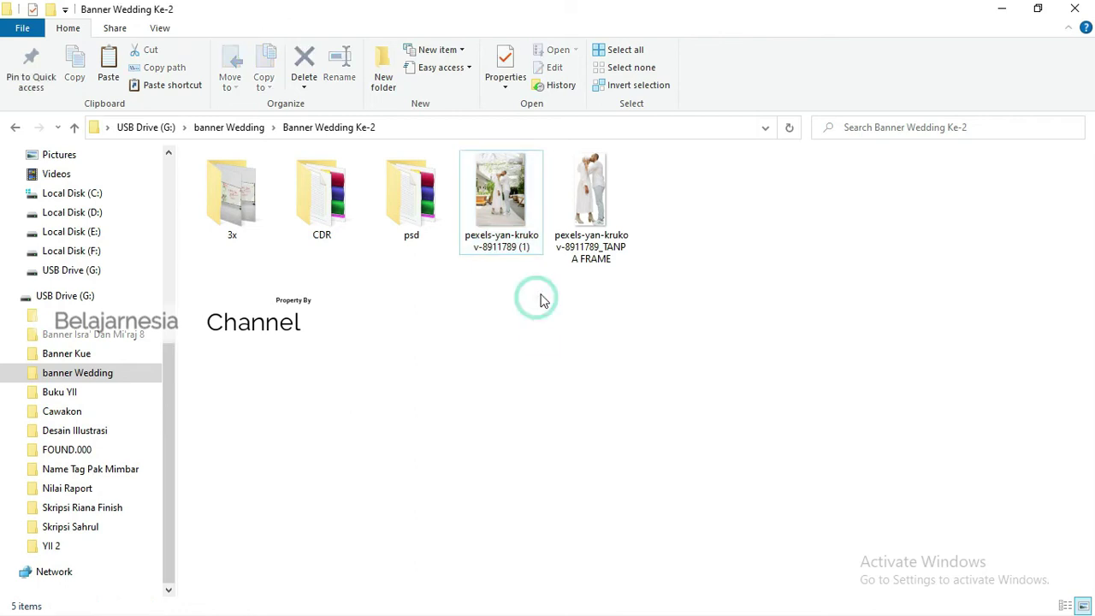
drag(731, 275, 511, 190)
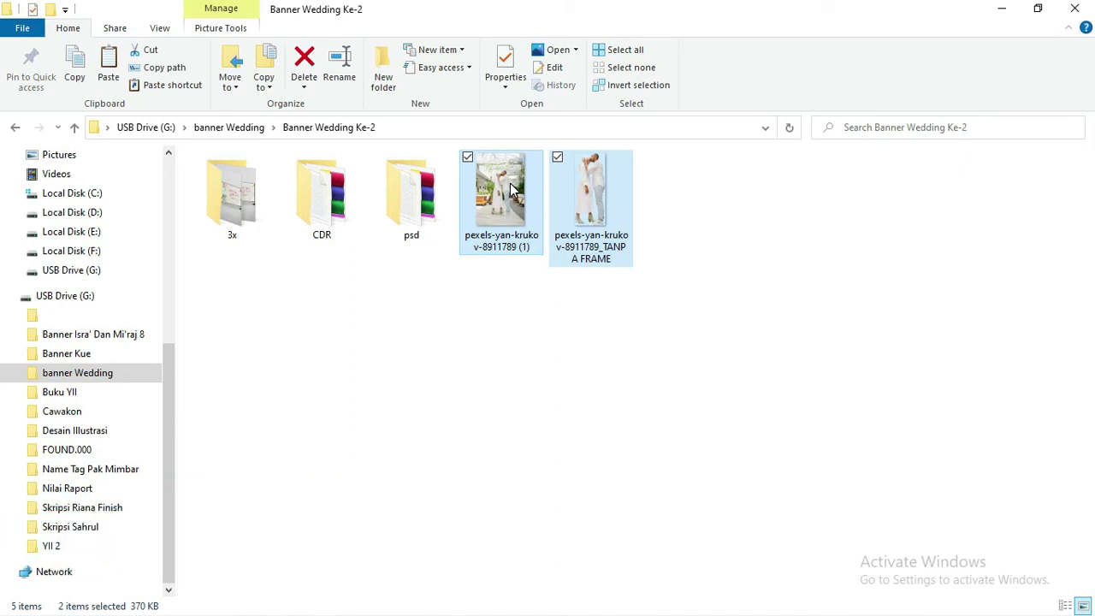
click(591, 205)
click(510, 199)
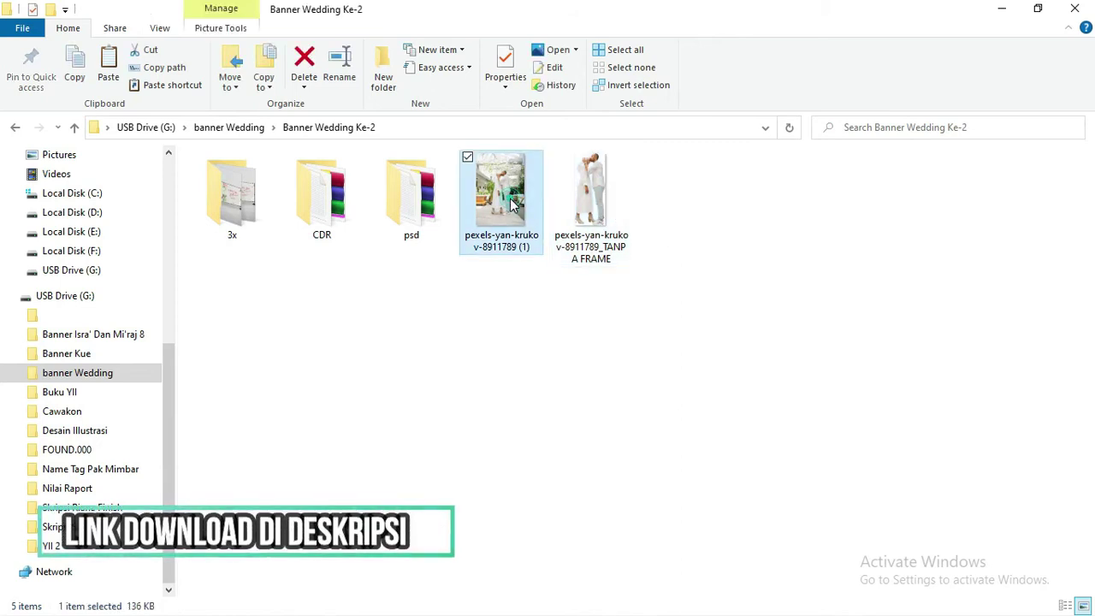
click(717, 234)
mouse_move(717, 234)
mouse_down()
mouse_move(539, 205)
mouse_move(644, 230)
mouse_up()
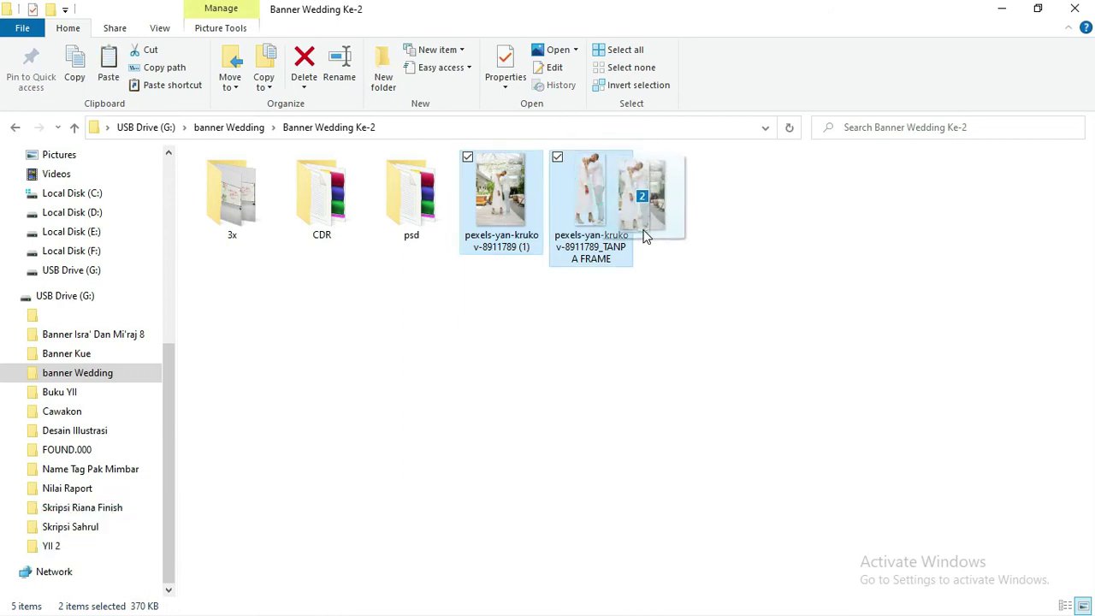
key(alt+Tab)
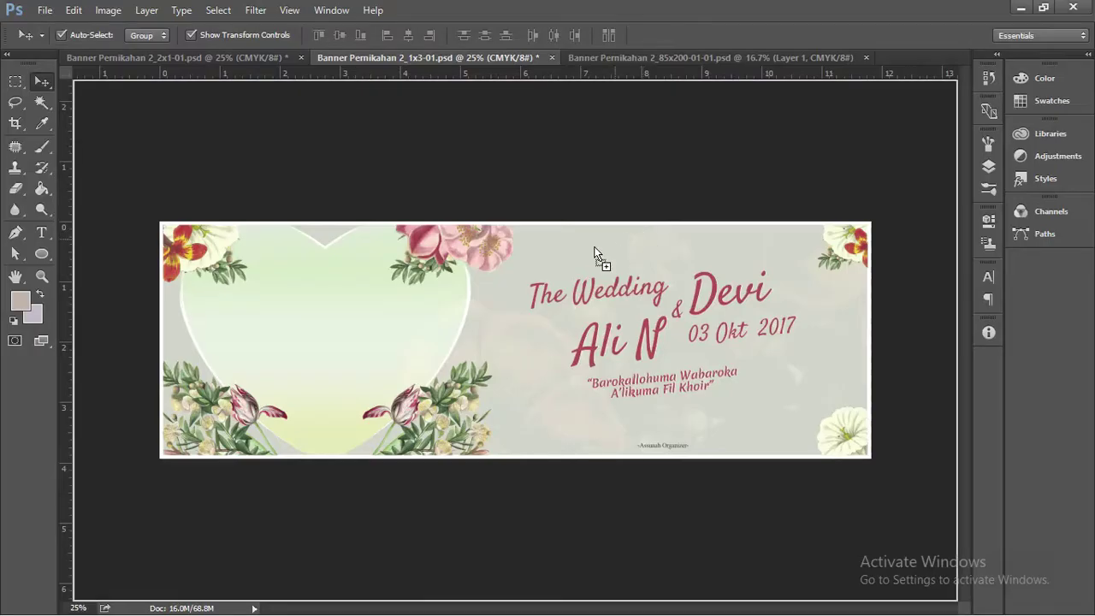
Place both couple photos onto the 1x3 banner canvas
drag(643, 230, 330, 301)
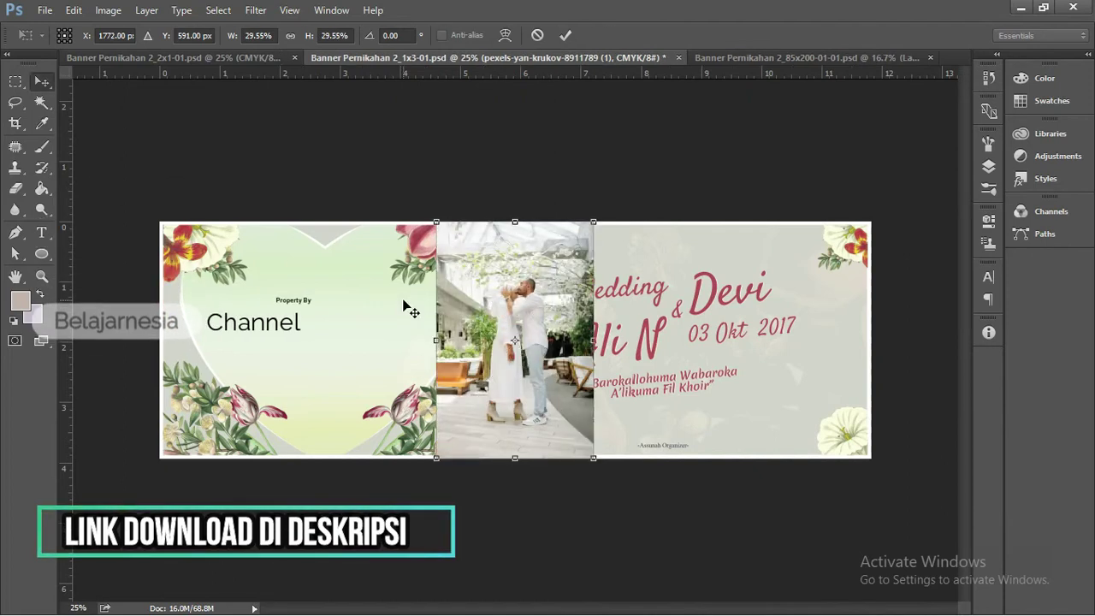
key(Return)
click(631, 163)
Move both photo layers below the Clip Group in the Layers panel
click(993, 168)
click(992, 168)
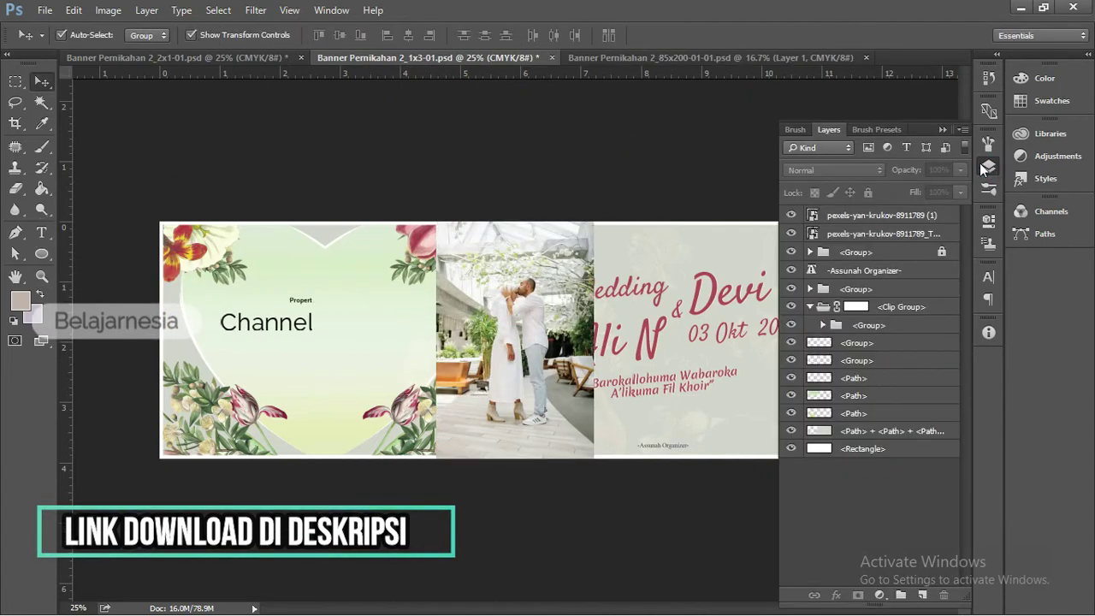
click(867, 237)
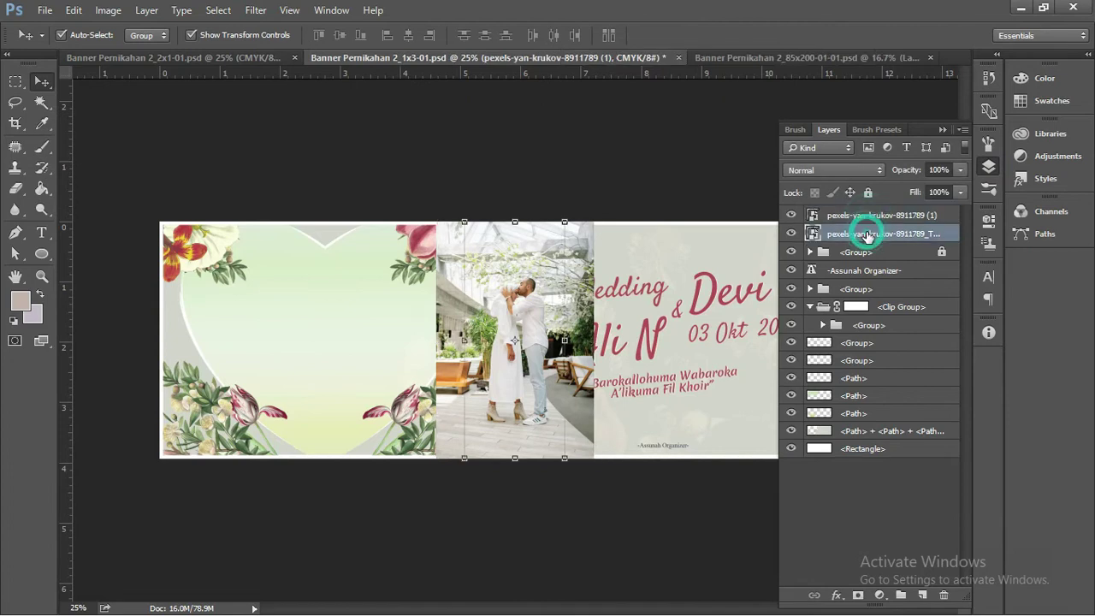
shift+click(843, 215)
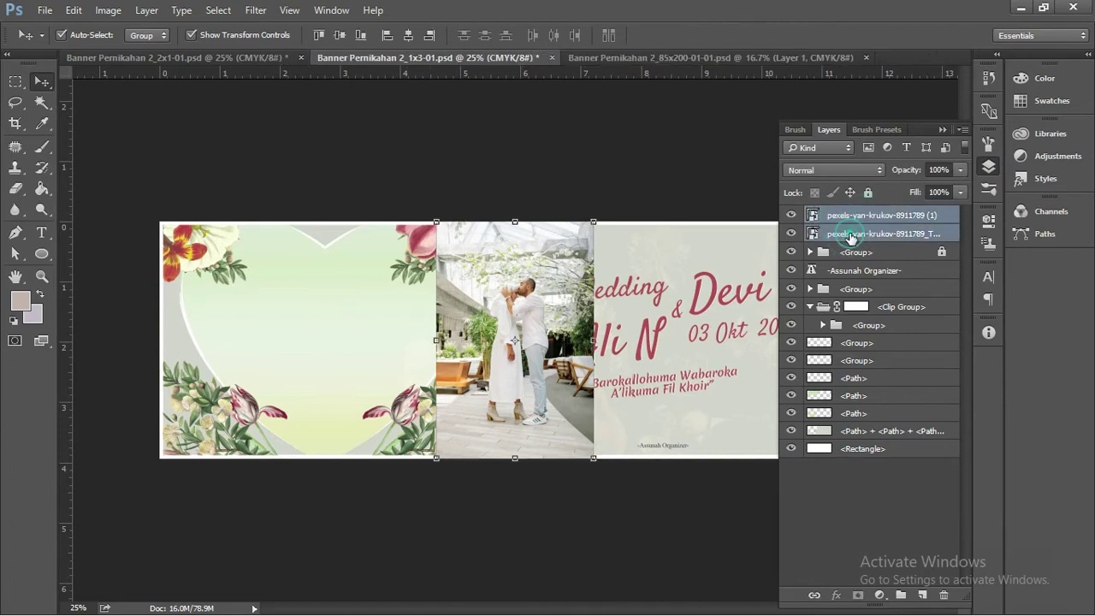
drag(852, 234, 871, 402)
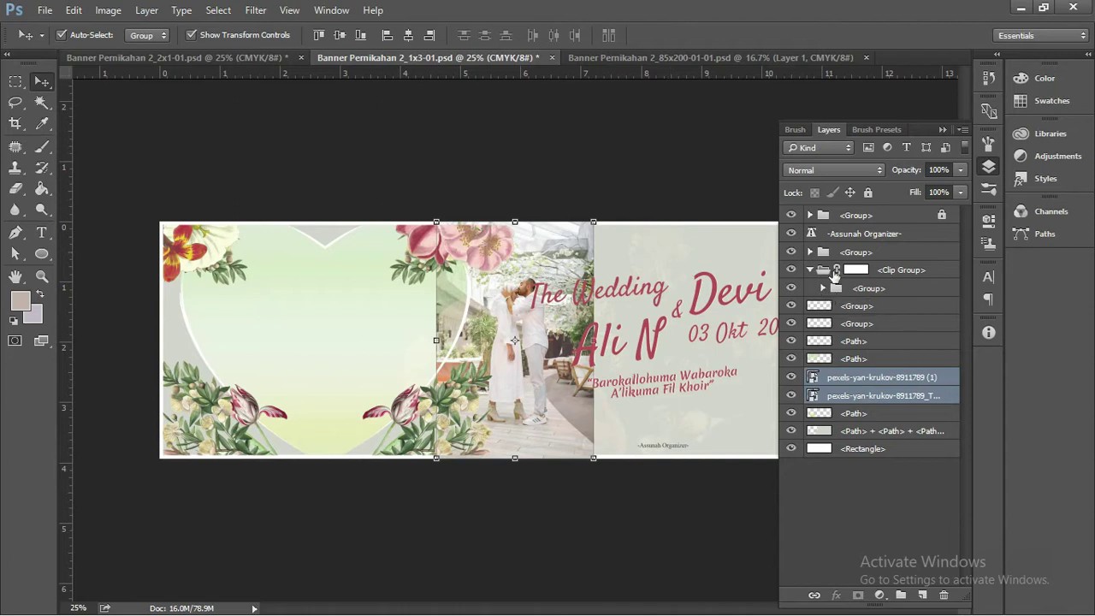
click(873, 251)
Lock the Group, Clip Group, Path and Rectangle background layers
click(868, 193)
click(907, 271)
click(868, 194)
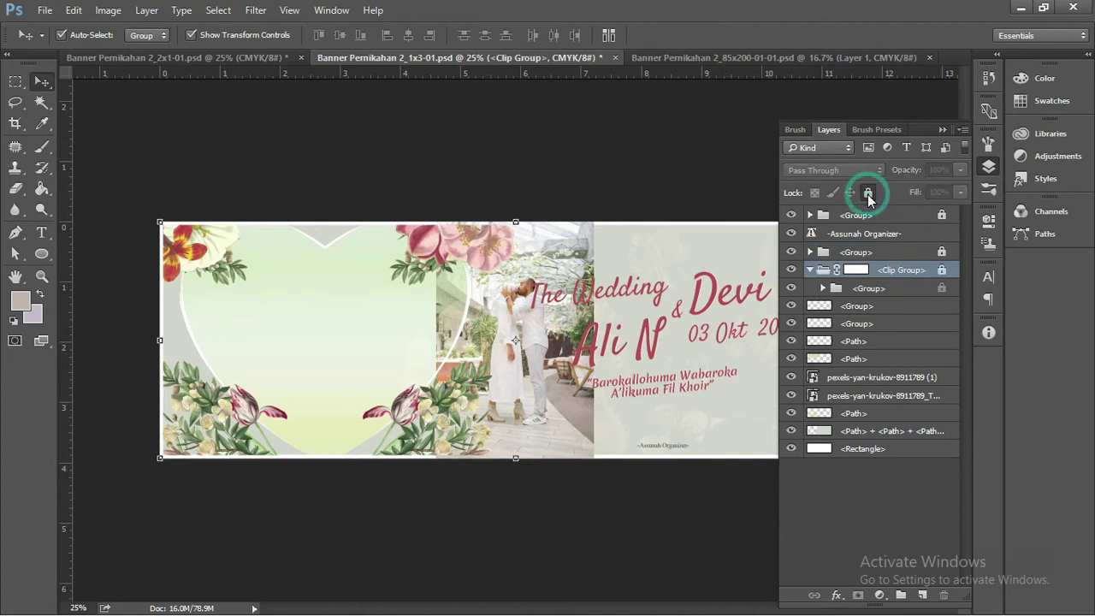
click(861, 306)
ctrl+click(862, 323)
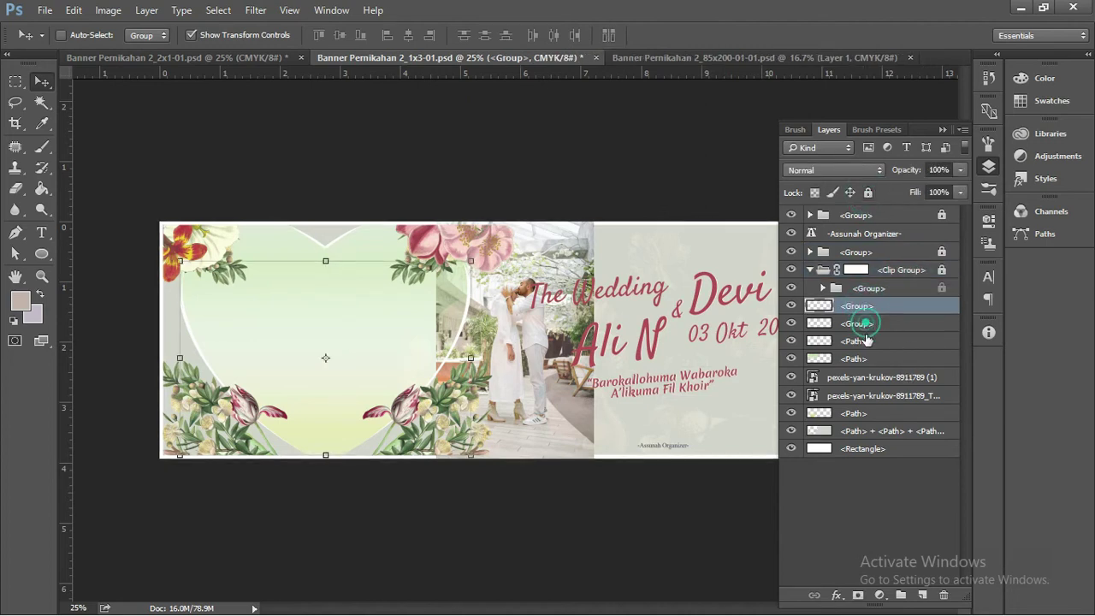
ctrl+click(860, 341)
ctrl+click(866, 357)
ctrl+click(866, 413)
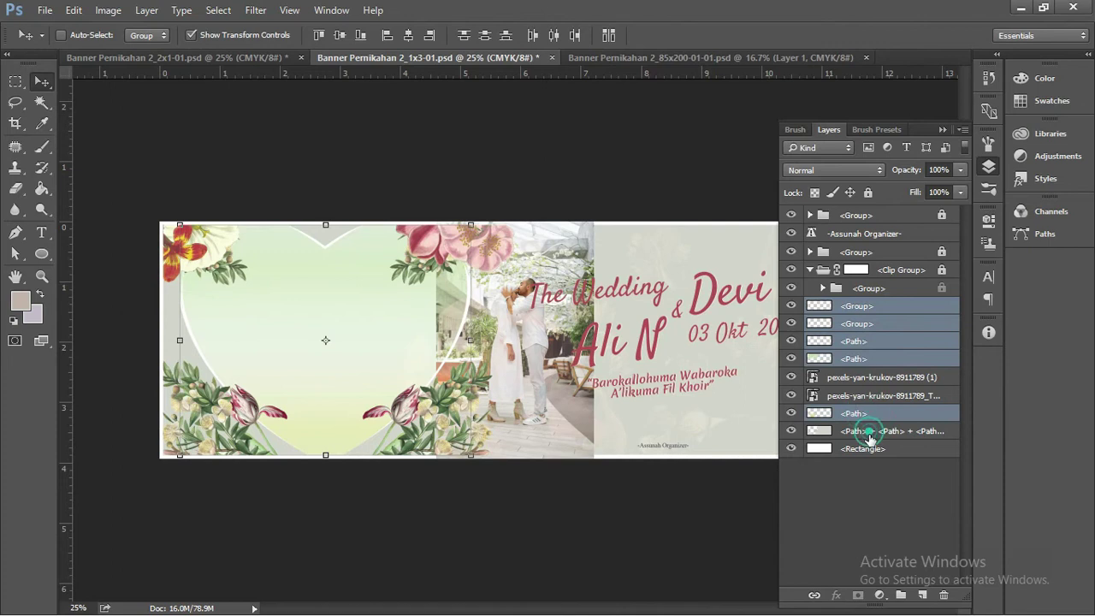
ctrl+click(868, 432)
ctrl+click(868, 448)
click(867, 193)
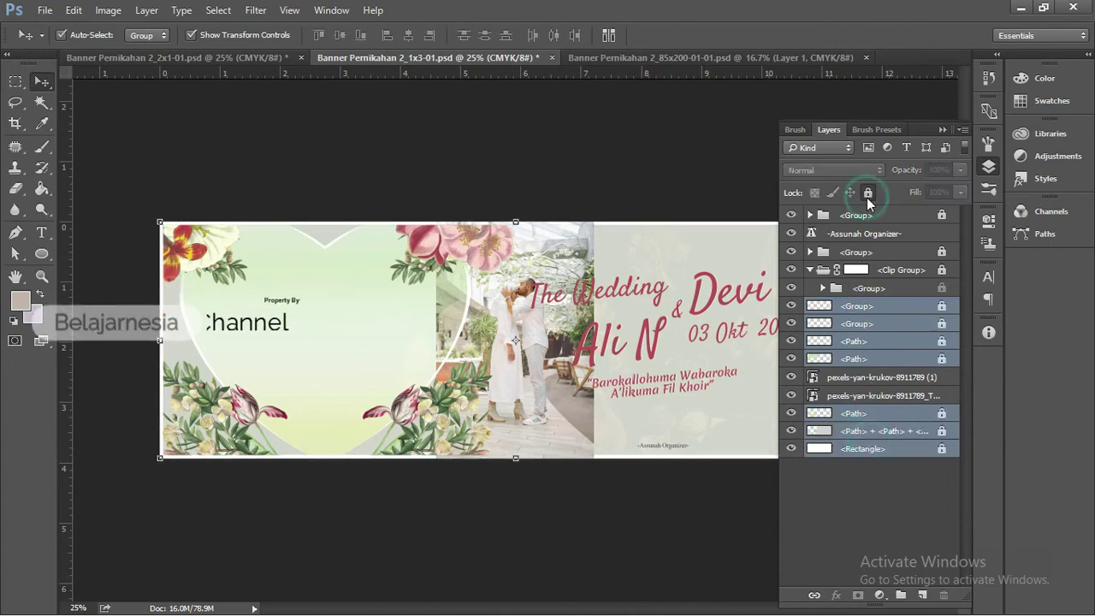
Move the framed couple photo left onto the heart, keeping the cutout layer above it
click(504, 352)
mouse_move(504, 358)
mouse_down()
mouse_move(432, 339)
mouse_move(296, 337)
mouse_up()
drag(863, 397, 867, 379)
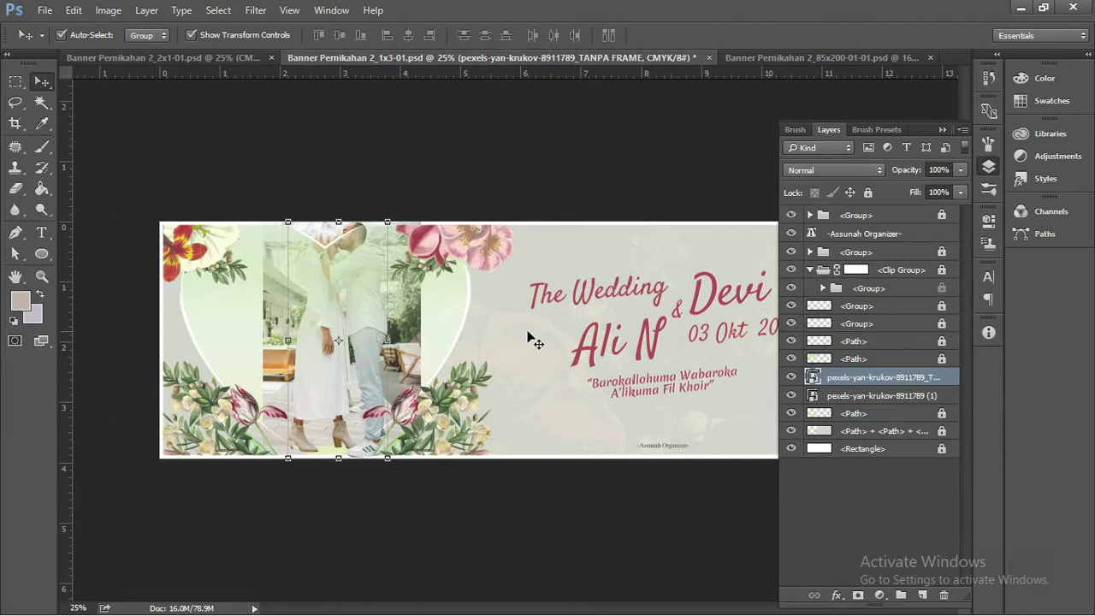
Scale both couple photos to 185% and recentre them so the couple fills the heart
mouse_move(364, 345)
mouse_down()
mouse_move(348, 390)
mouse_move(358, 362)
mouse_up()
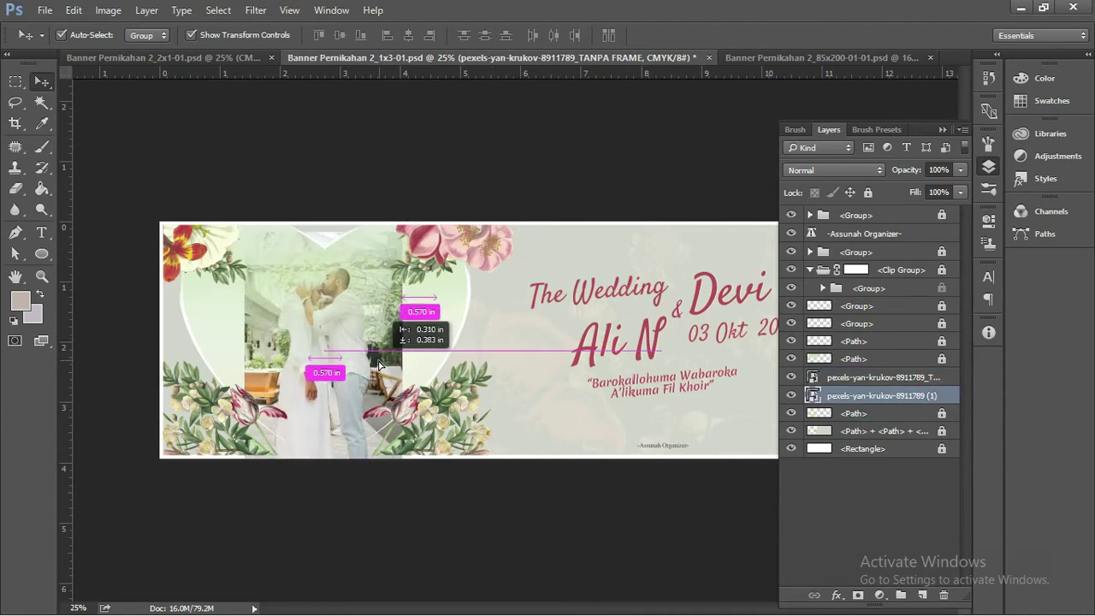
click(352, 347)
shift+click(309, 313)
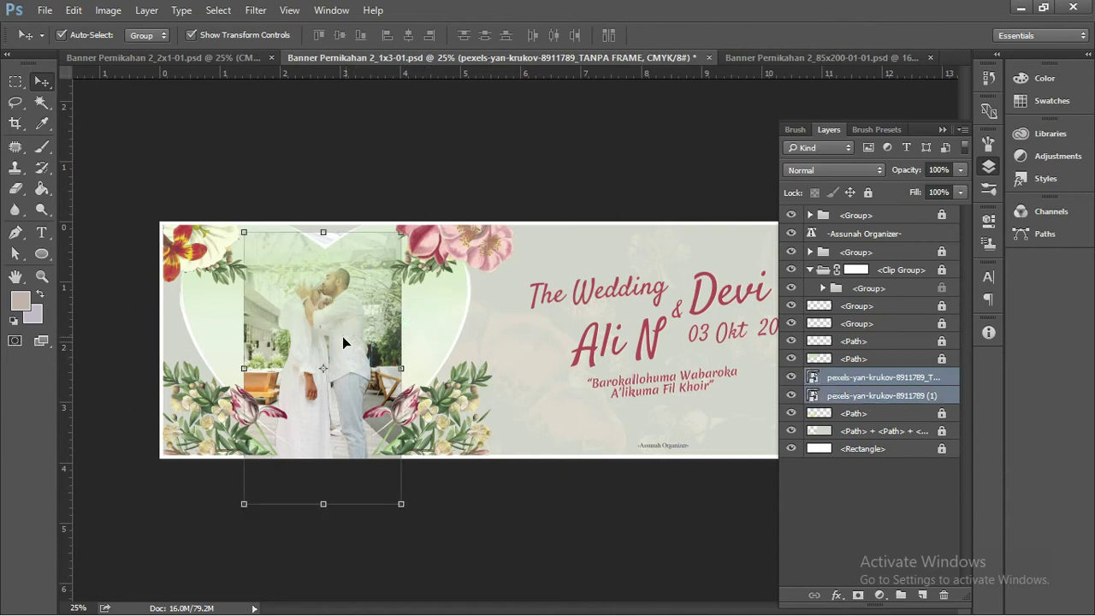
mouse_move(403, 233)
mouse_down()
mouse_move(496, 179)
mouse_move(540, 117)
mouse_up()
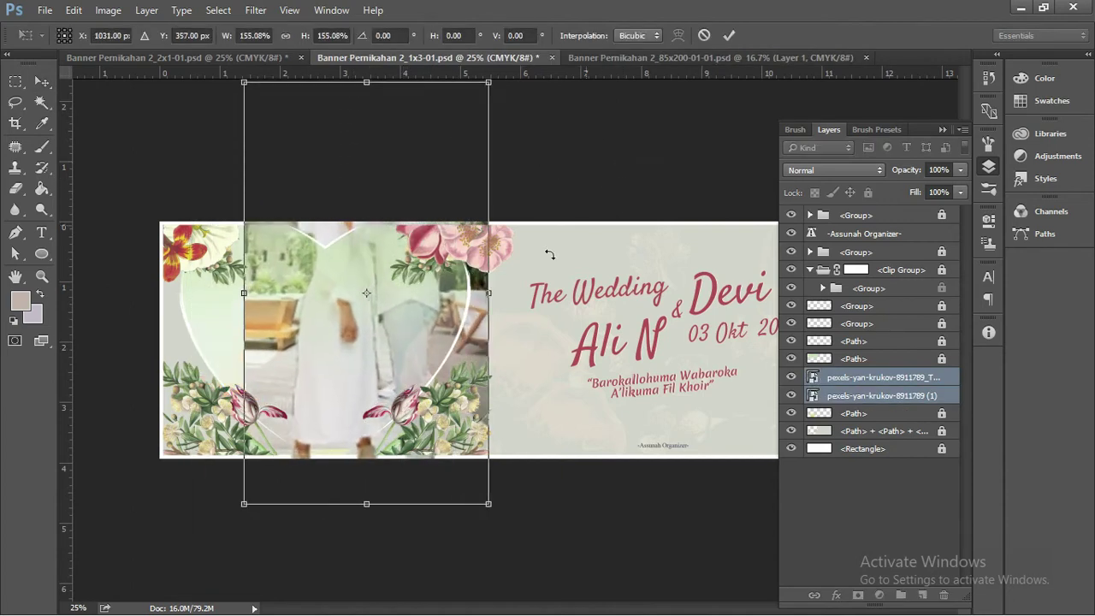
mouse_move(392, 307)
mouse_down()
mouse_move(347, 394)
mouse_move(373, 438)
mouse_up()
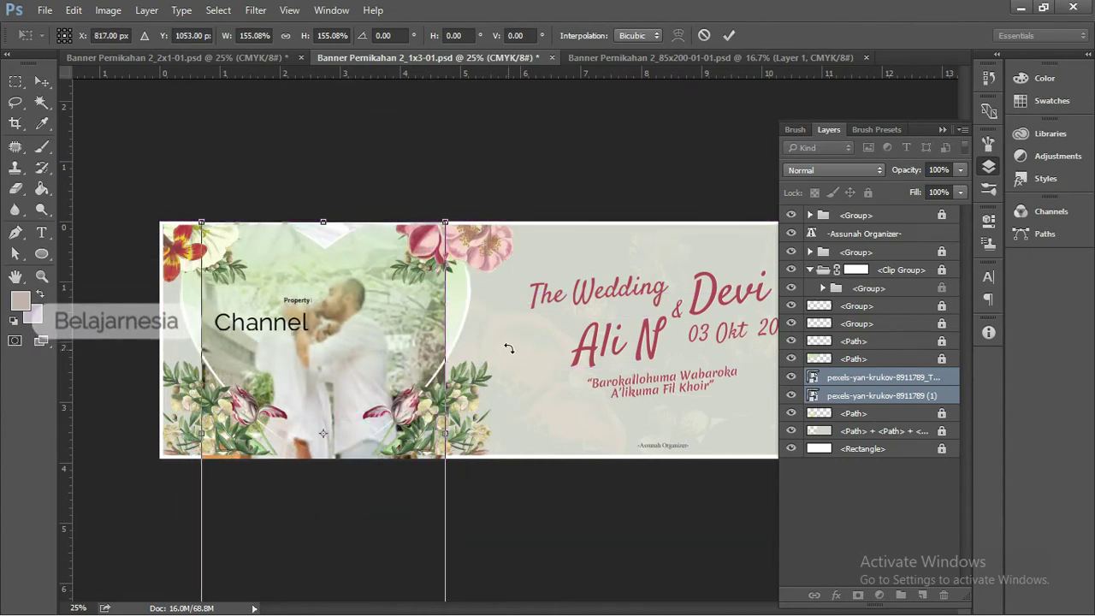
drag(445, 222, 492, 141)
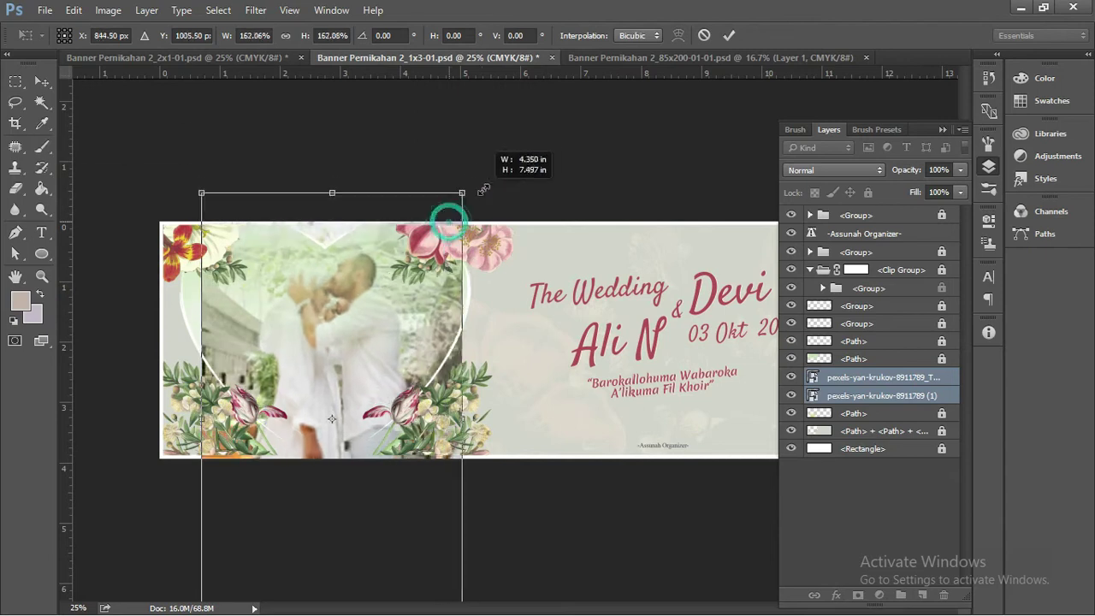
drag(384, 299, 368, 340)
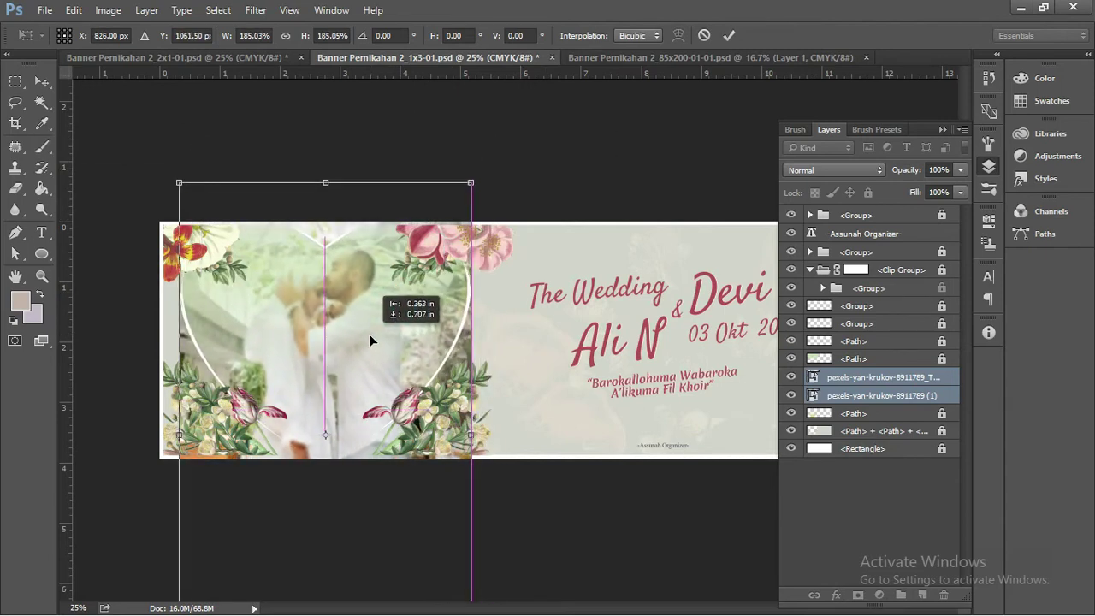
drag(368, 340, 368, 330)
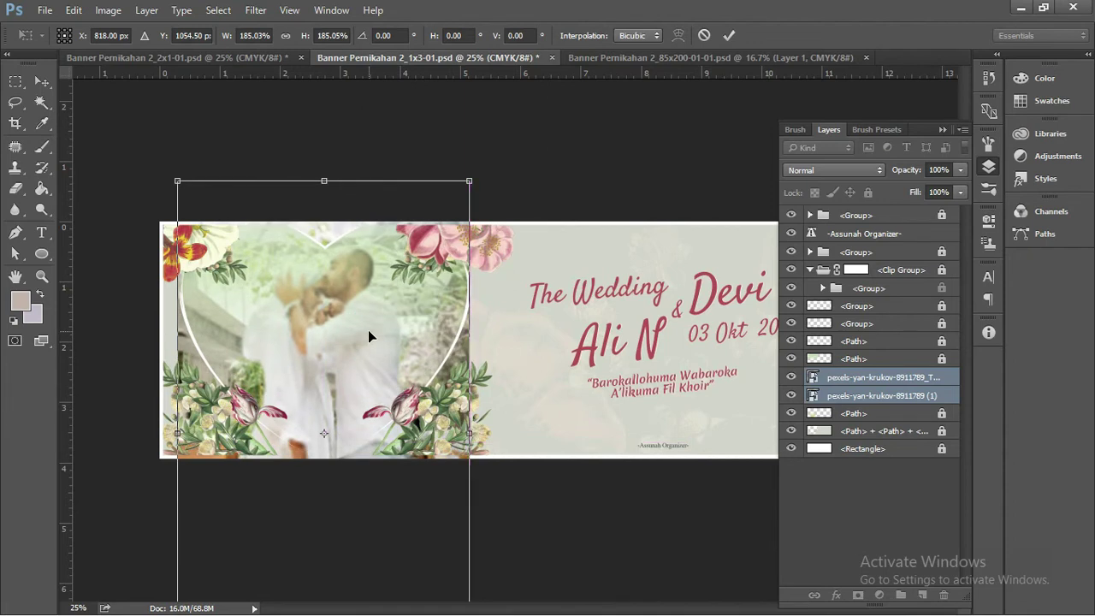
key(Return)
click(460, 216)
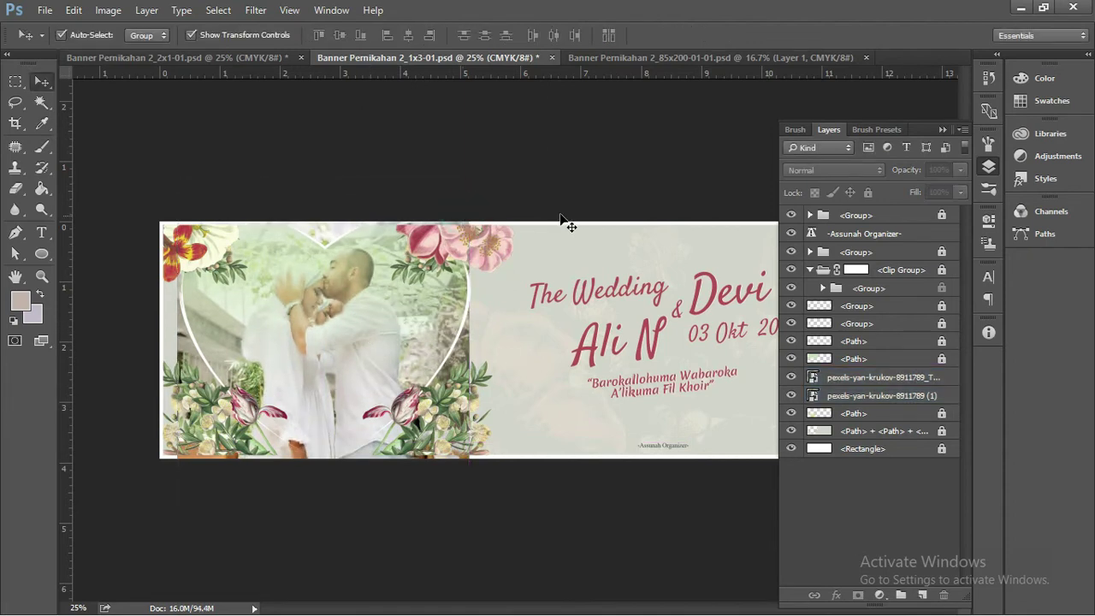
Compare the couple photo layers by toggling their visibility, then select the framed photo layer
click(792, 378)
click(792, 377)
click(792, 396)
click(791, 395)
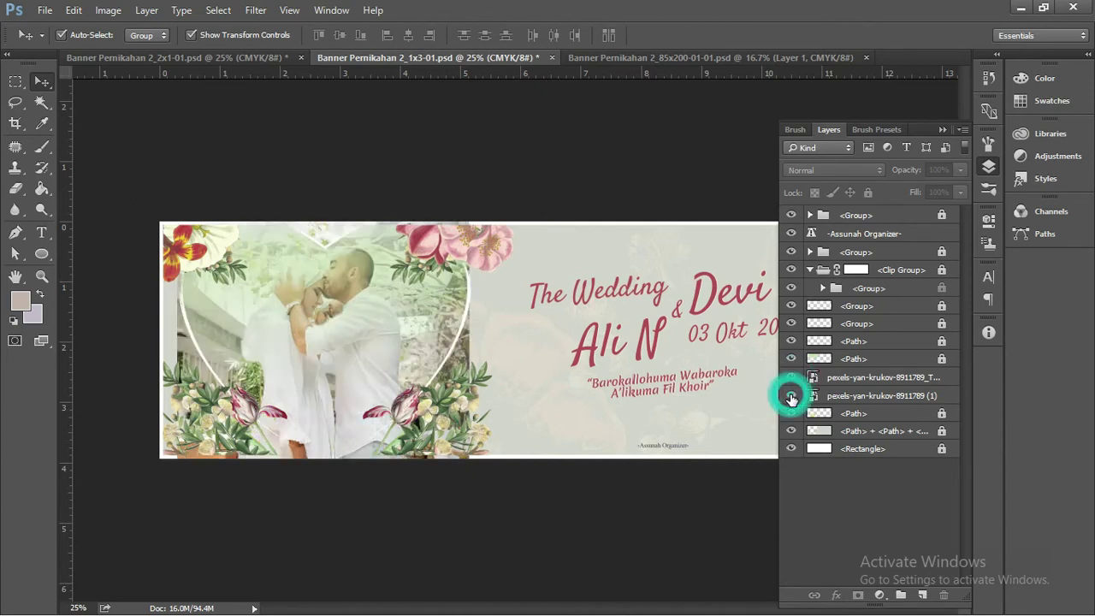
click(824, 379)
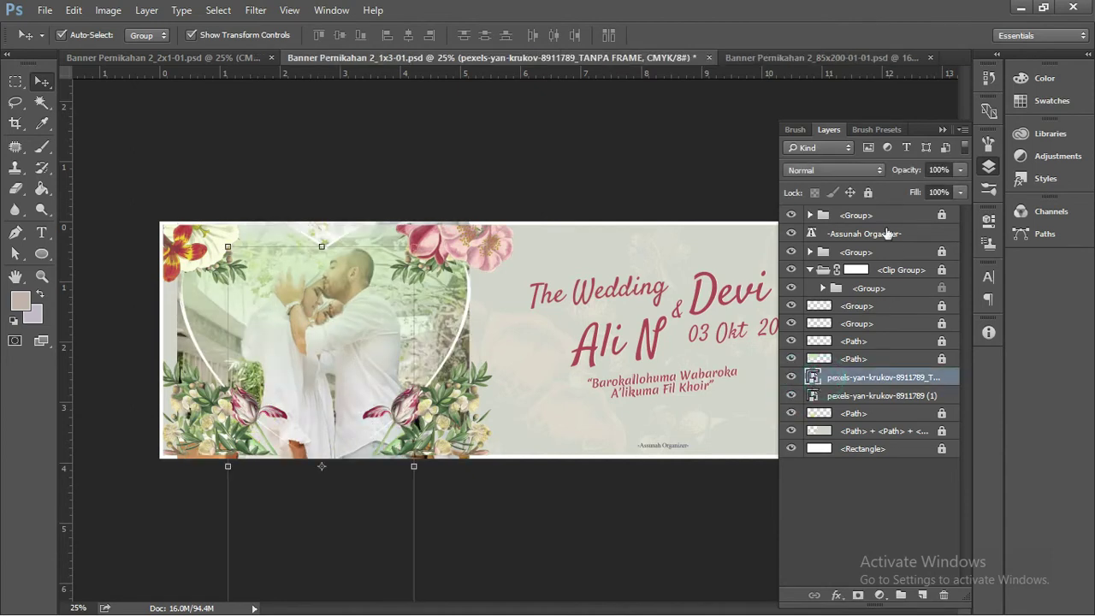
click(366, 398)
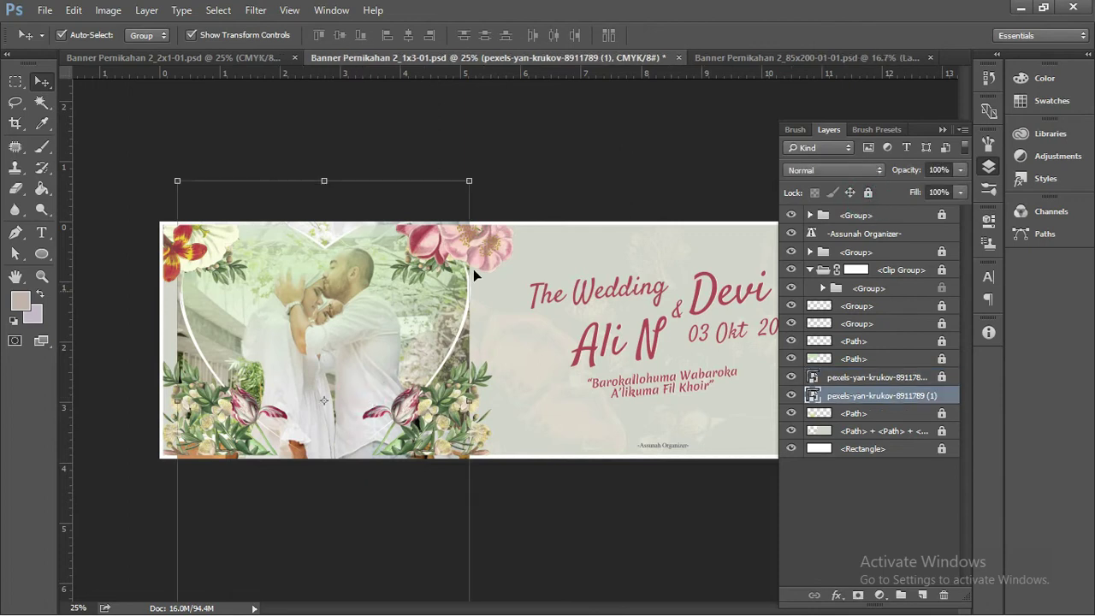
Scale the framed couple photo up to about 84% and reposition it over the heart area
drag(469, 186, 524, 100)
drag(441, 297, 406, 351)
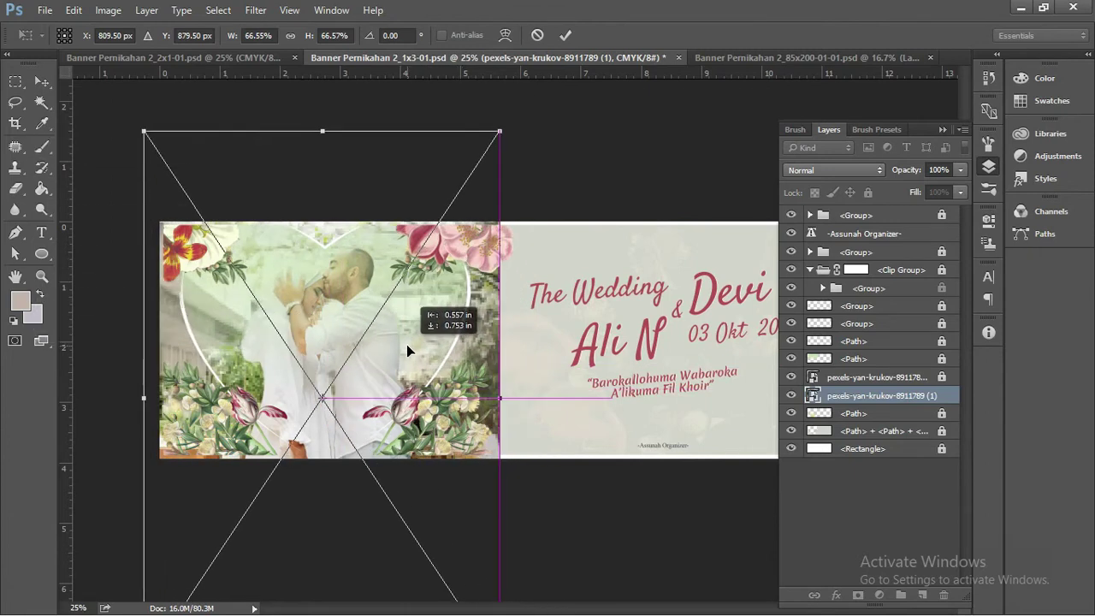
drag(501, 133, 565, 97)
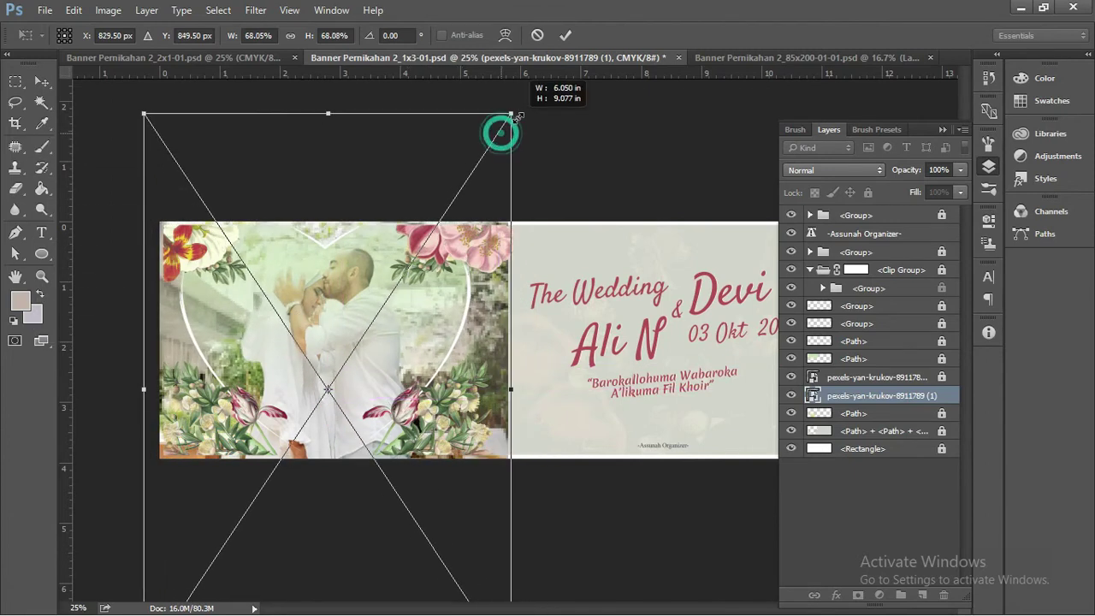
key(ctrl+z)
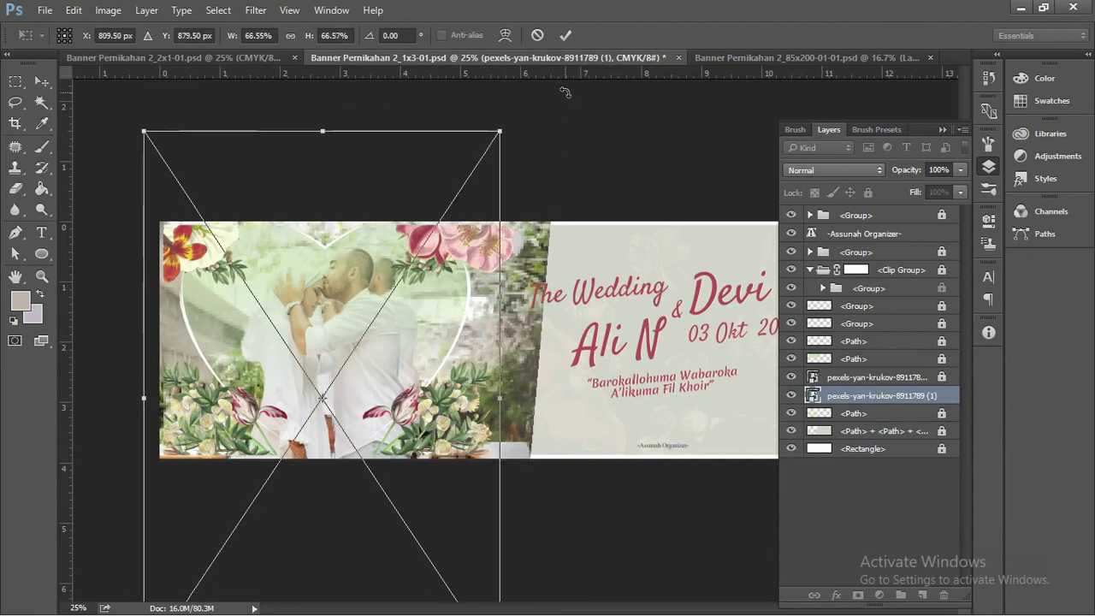
drag(421, 306, 408, 306)
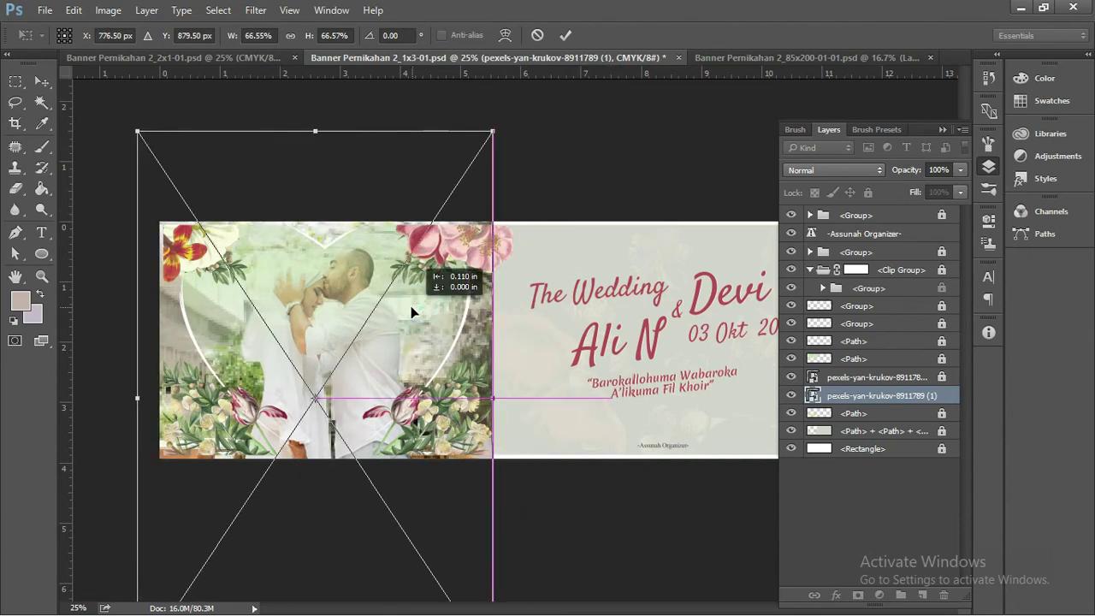
drag(488, 130, 520, 85)
drag(420, 329, 417, 354)
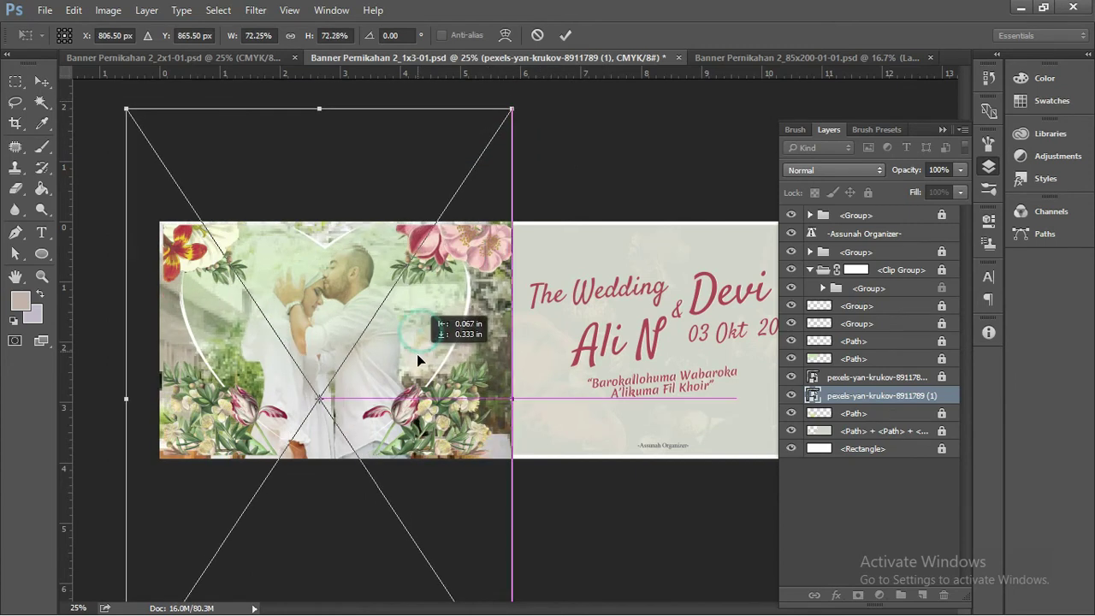
drag(512, 111, 541, 93)
drag(430, 325, 418, 349)
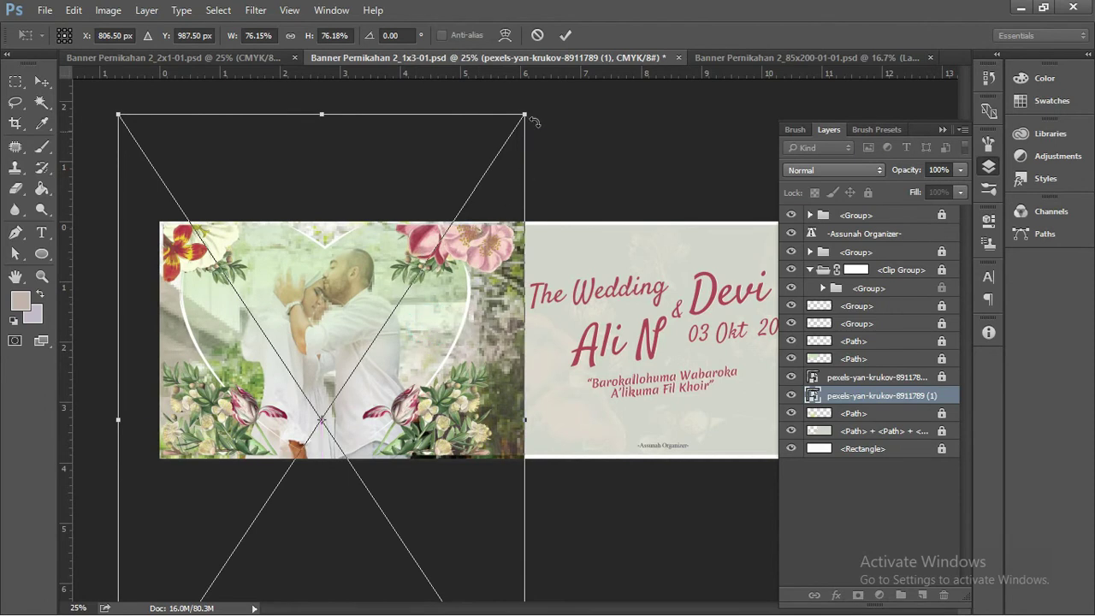
drag(526, 113, 565, 53)
drag(440, 291, 422, 325)
Apply the transform and nudge the photo slightly up, down and left
key(Return)
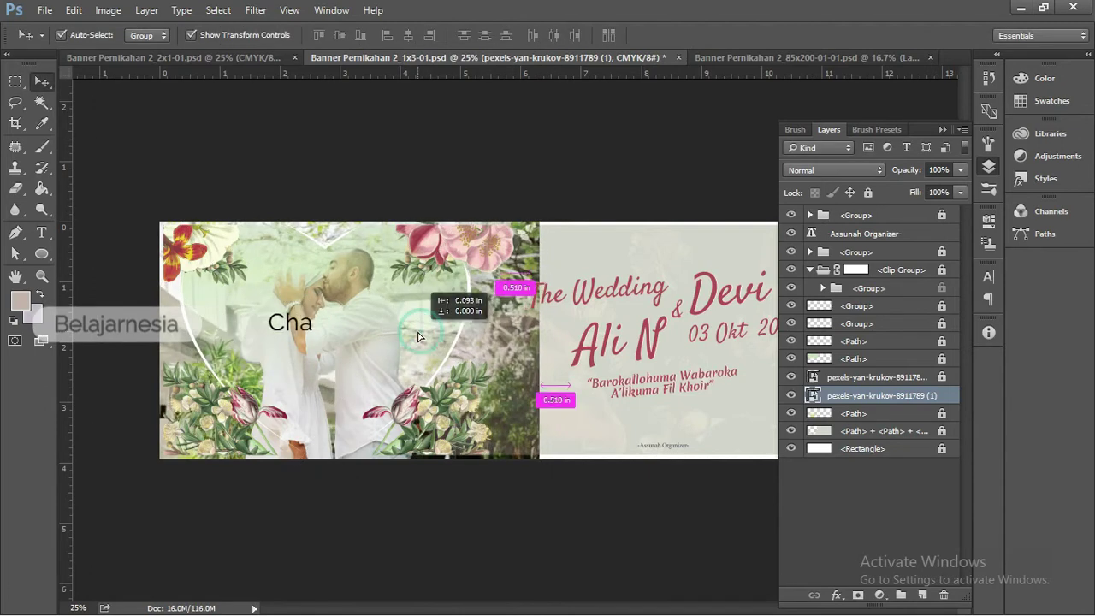
key(shift+Up)
key(shift+Up)
key(Down)
key(Left)
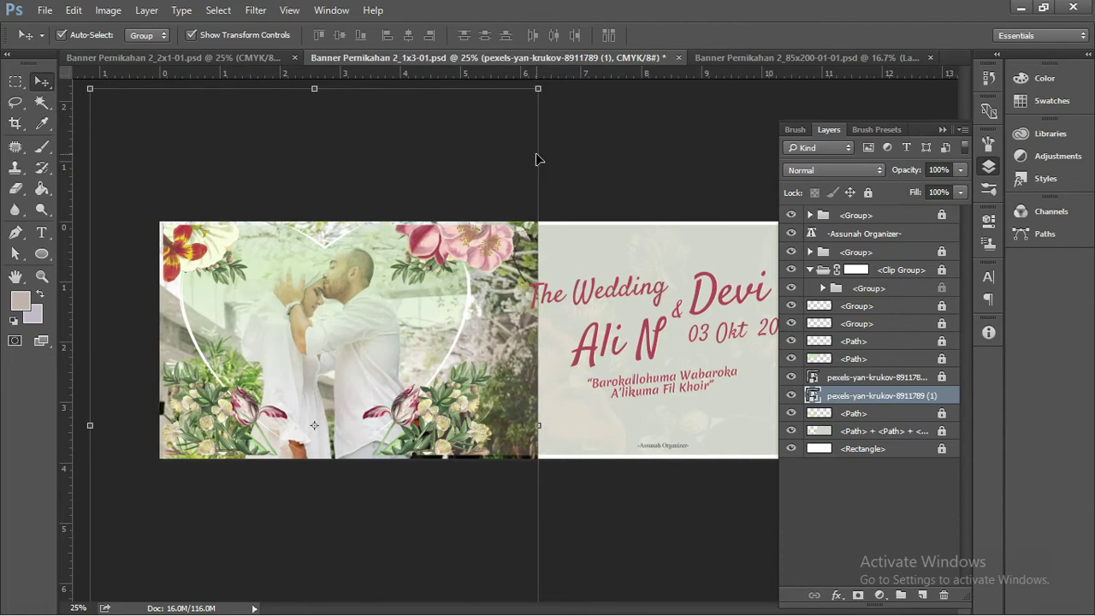
Compare the couple photo layers' visibility and check the full banner
click(616, 167)
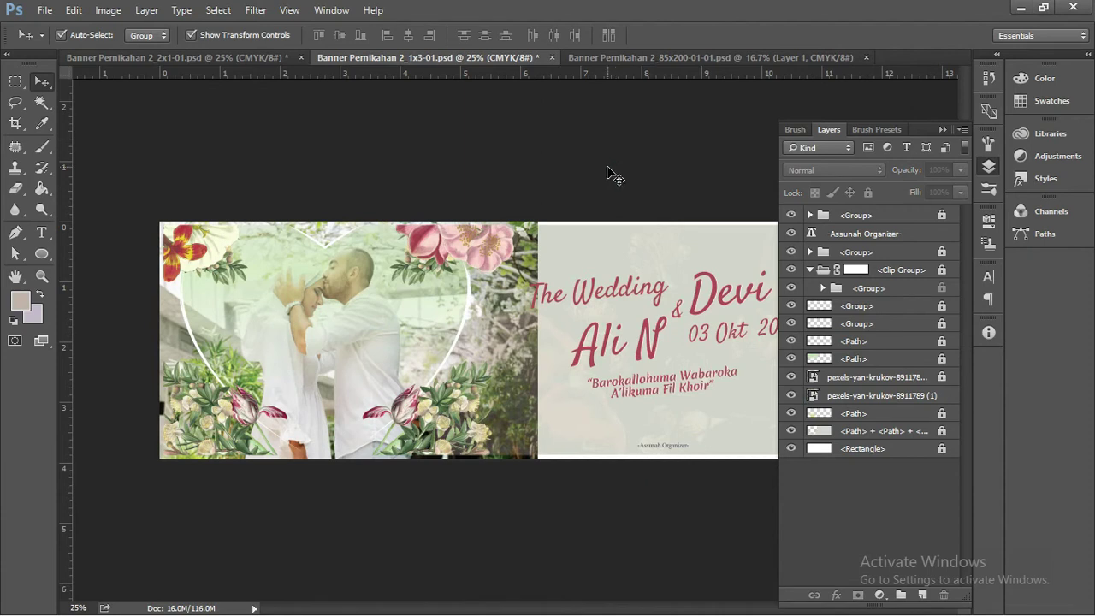
click(792, 396)
click(792, 377)
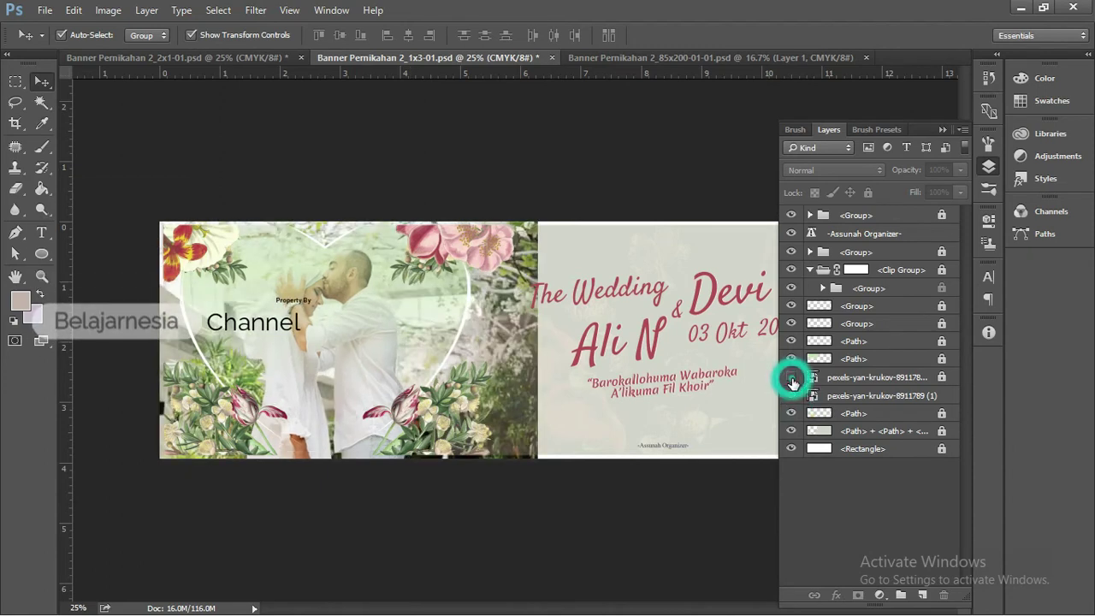
click(792, 377)
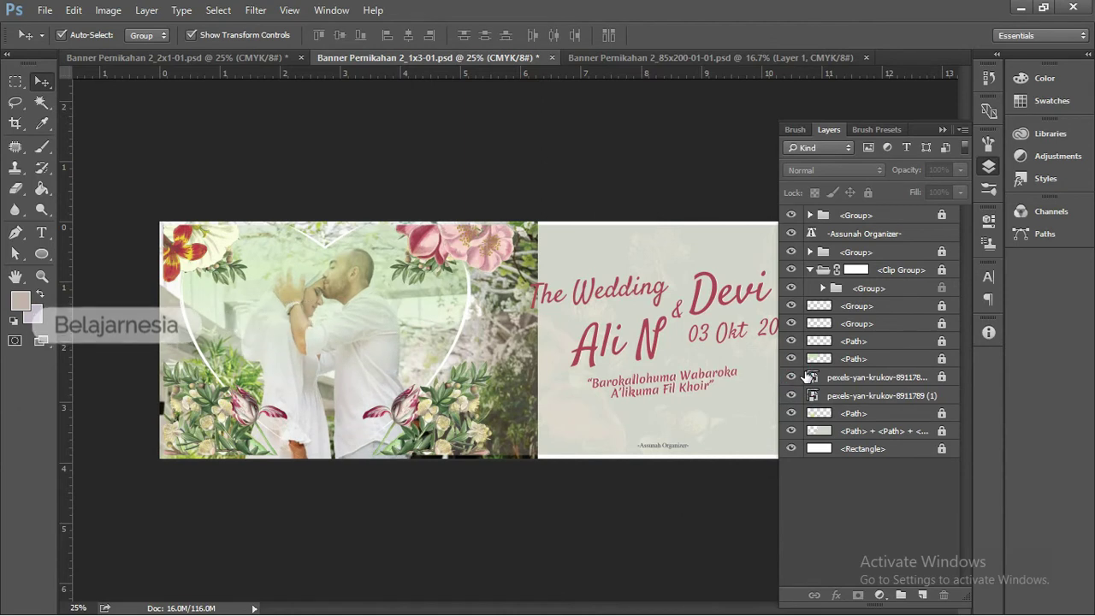
click(722, 294)
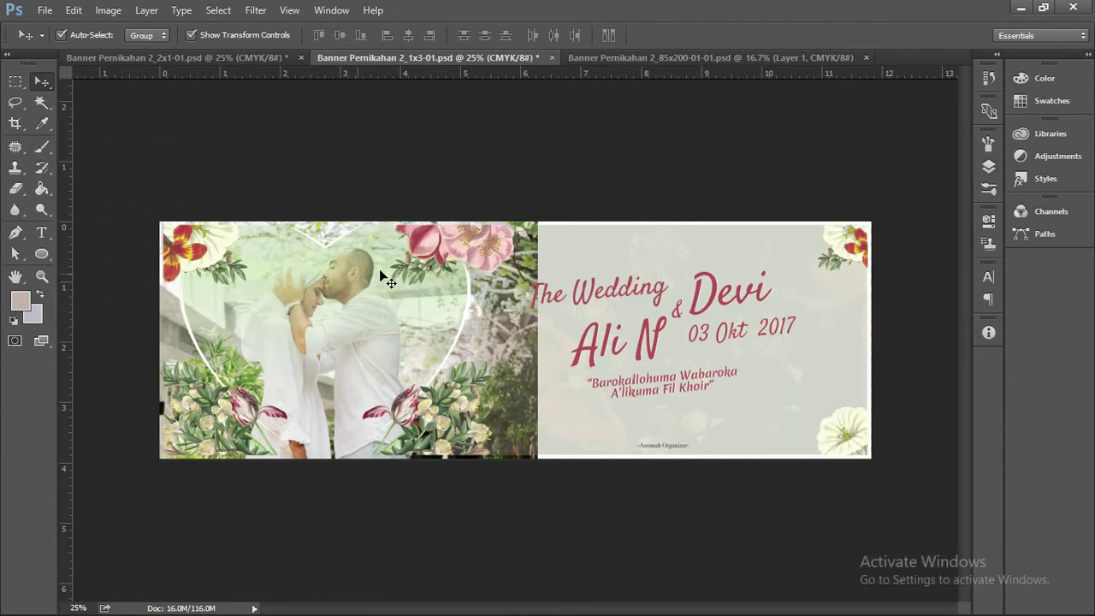
click(990, 166)
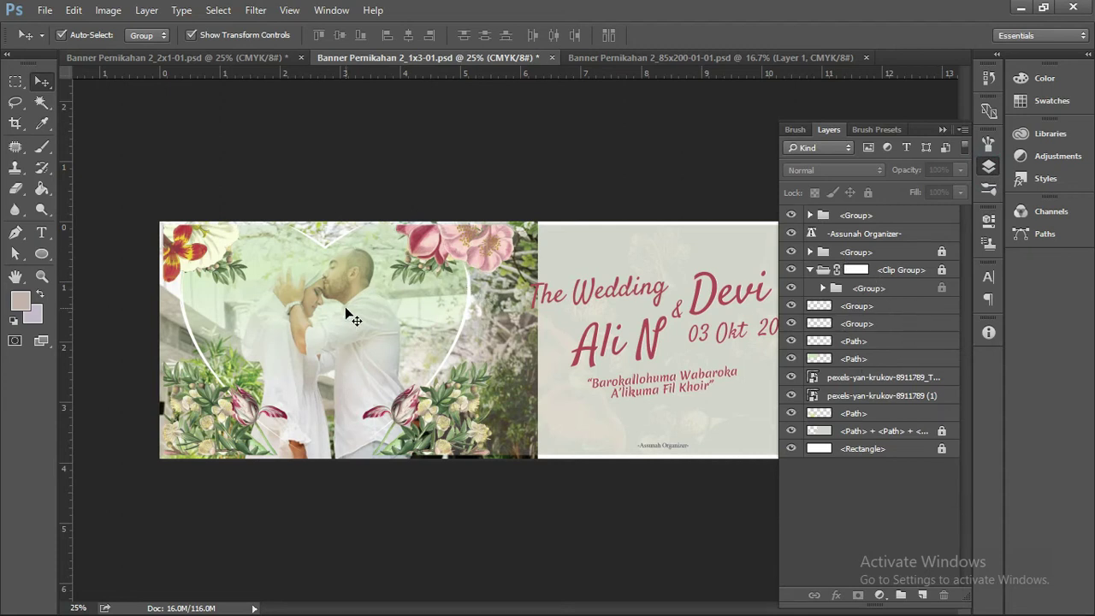
Lock the group and <Path> layers below the Clip Group with Lock All
click(886, 307)
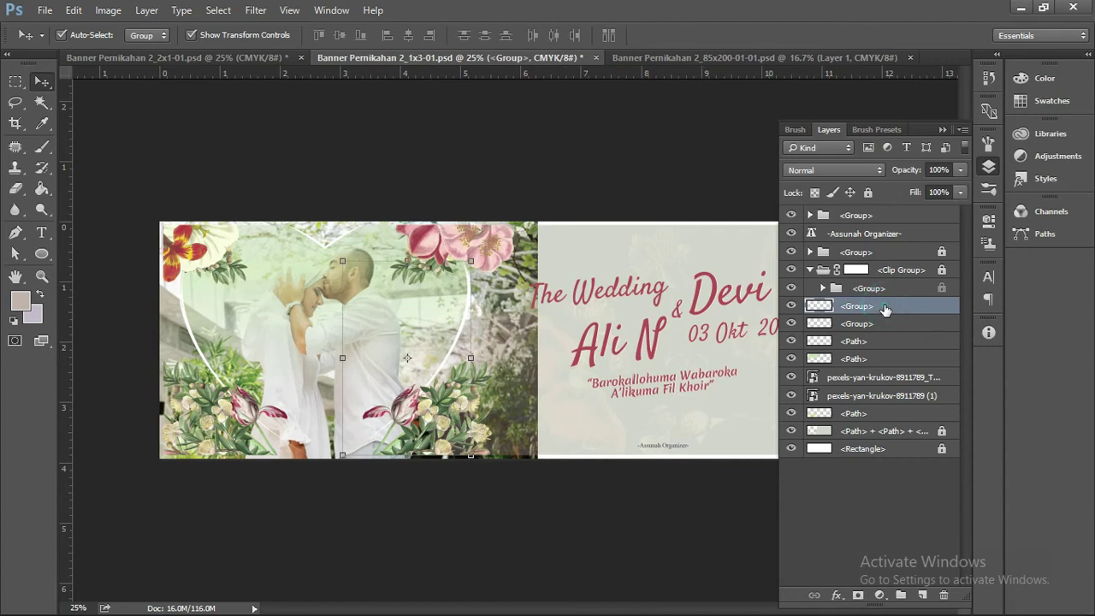
shift+click(885, 342)
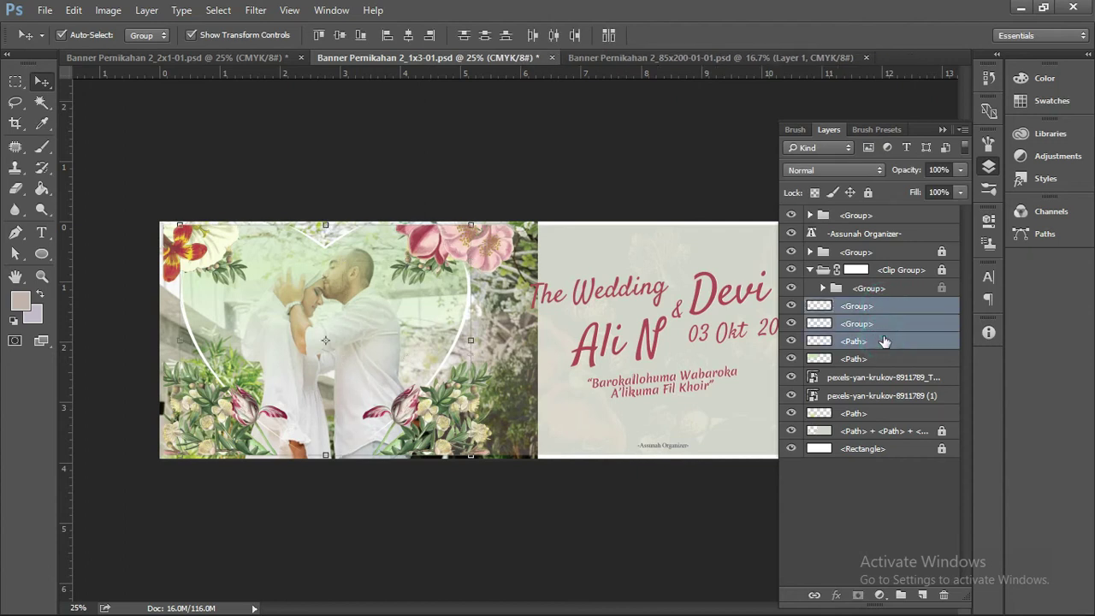
click(868, 193)
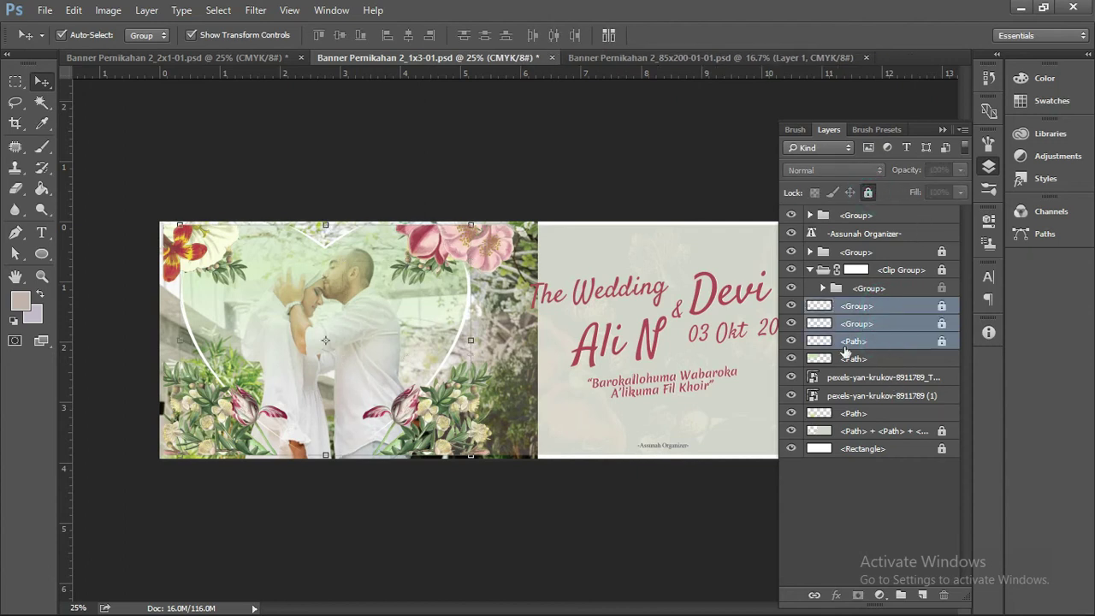
click(854, 358)
click(868, 193)
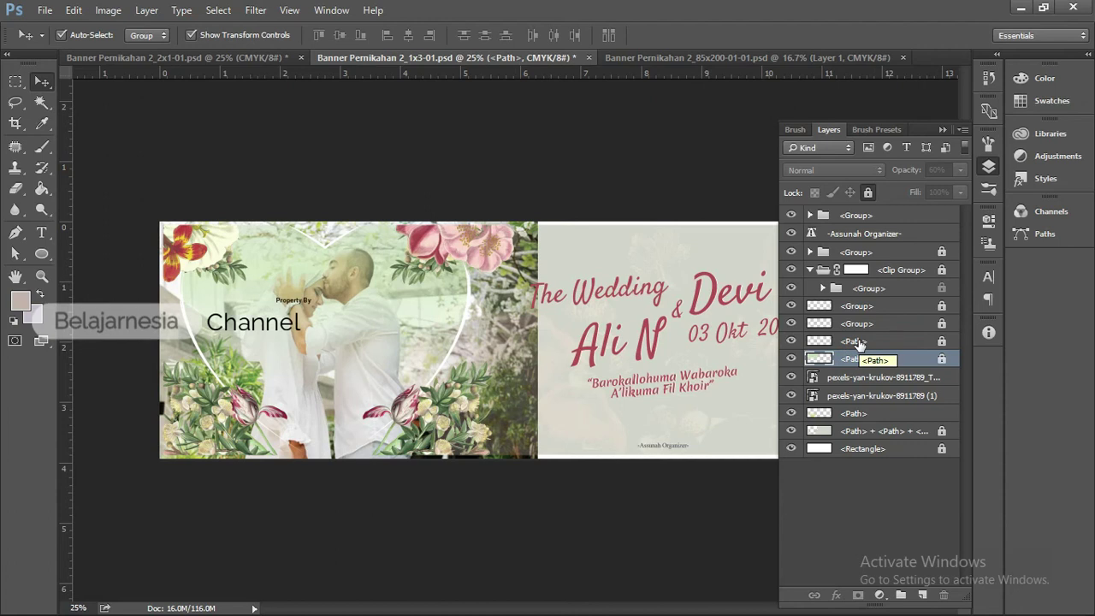
Unlock the background path and <Rectangle> layers, then select the 60%-opacity heart <Path> layer
drag(938, 303, 941, 360)
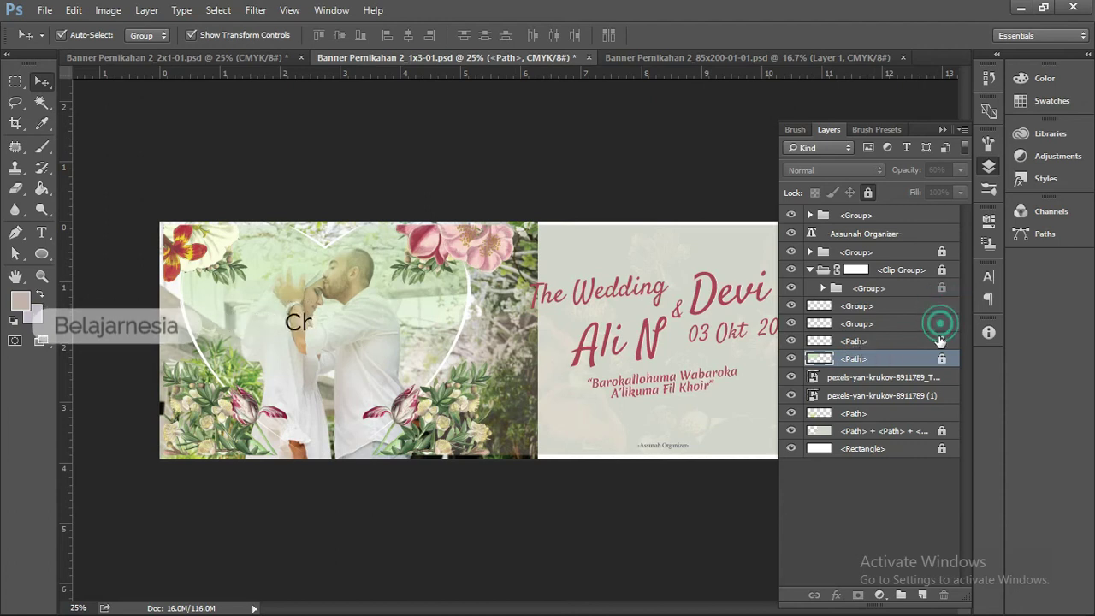
click(942, 430)
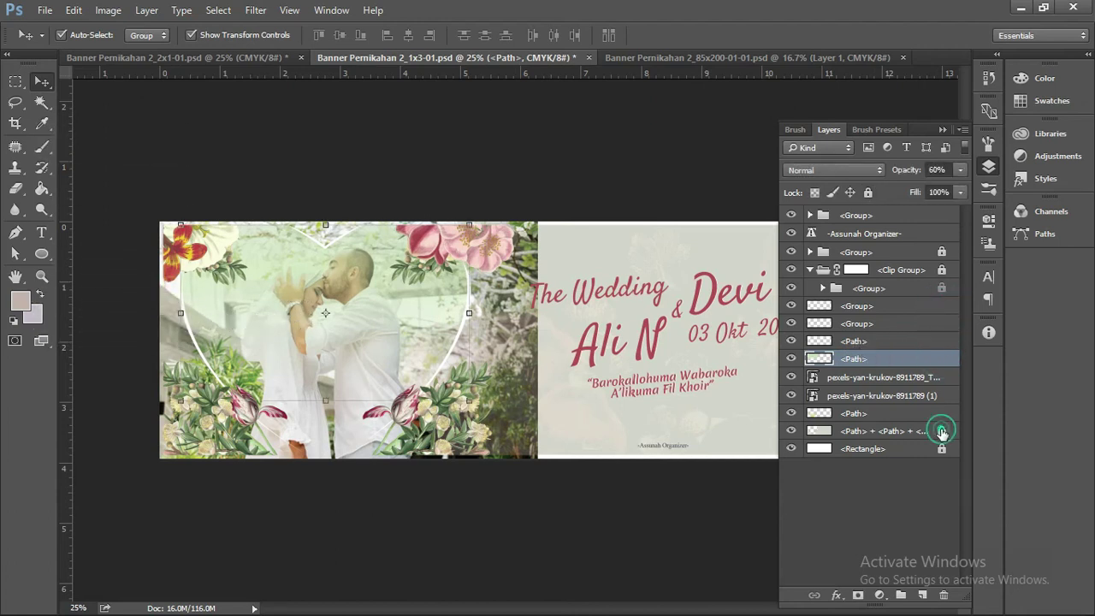
click(942, 450)
click(704, 193)
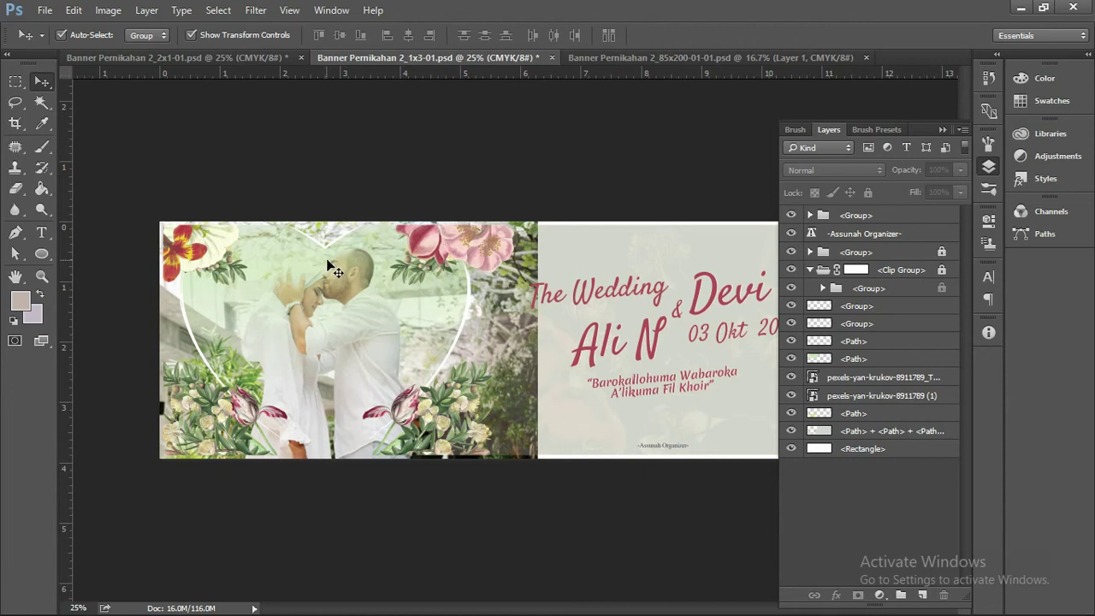
click(818, 359)
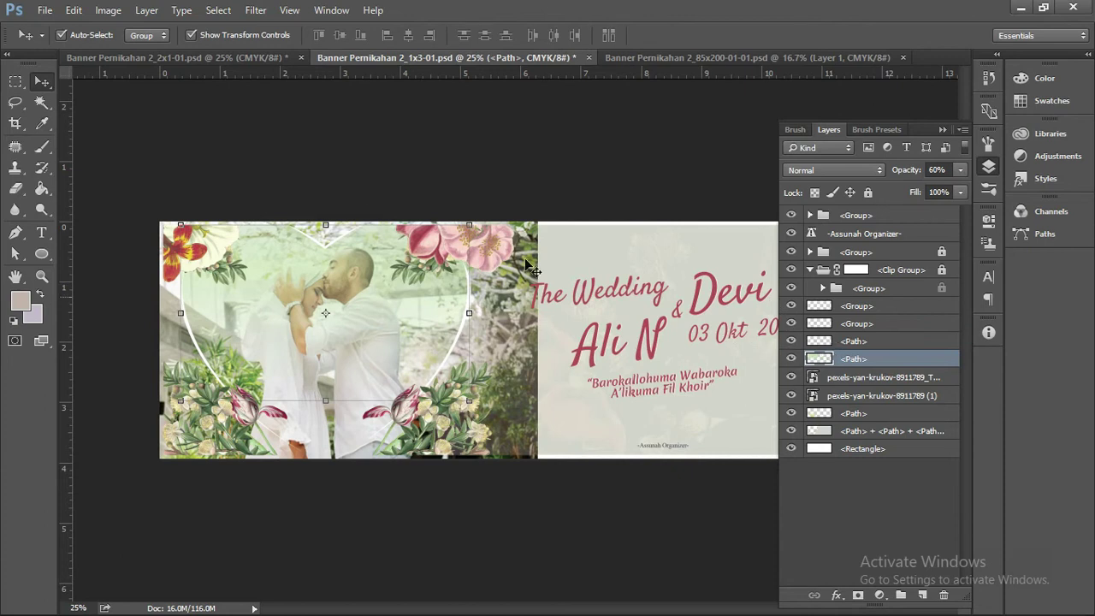
Quick-select the upper interior of the heart, undoing the overreaching extension
click(38, 103)
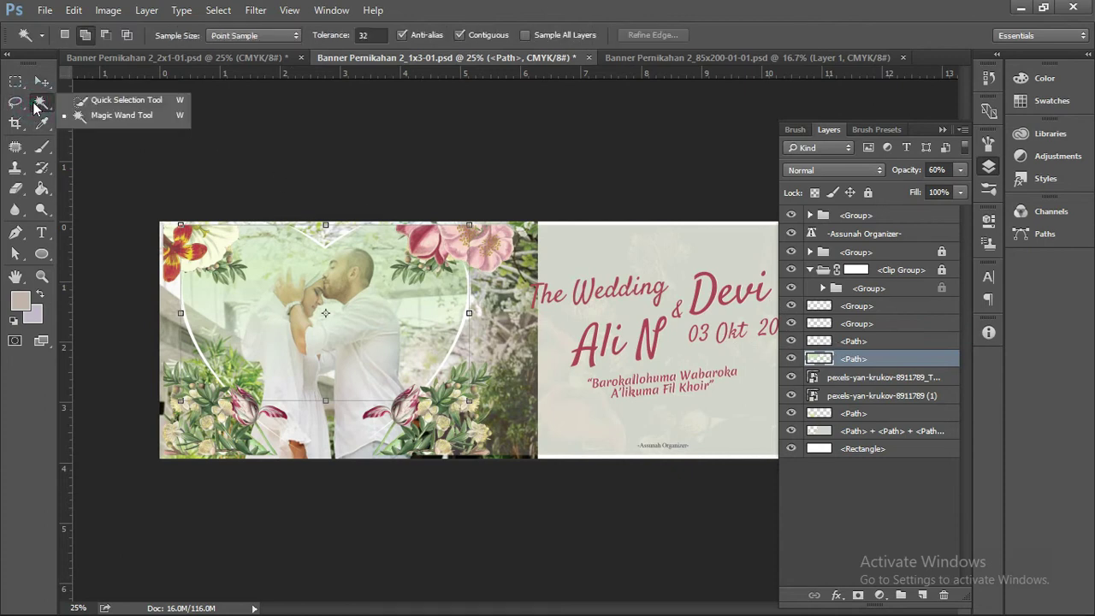
click(85, 101)
click(267, 265)
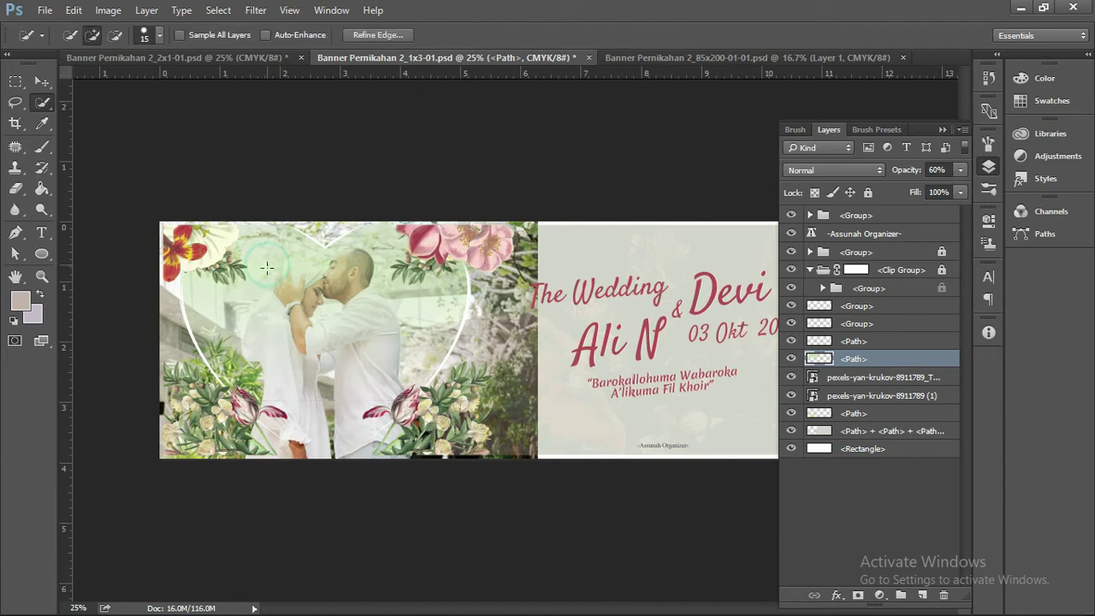
drag(284, 276, 359, 310)
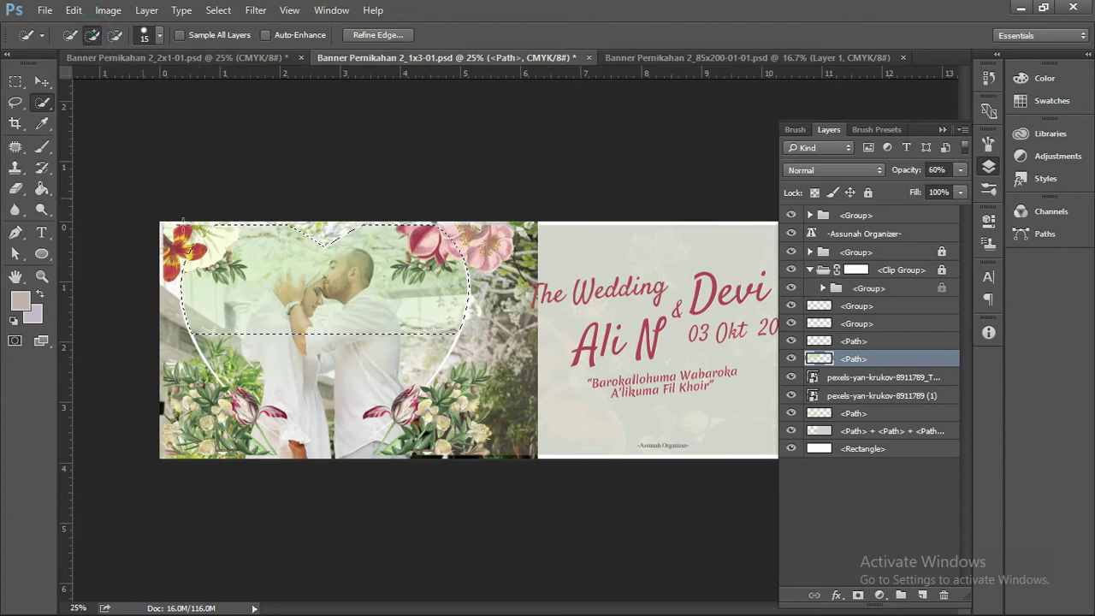
drag(223, 376, 388, 353)
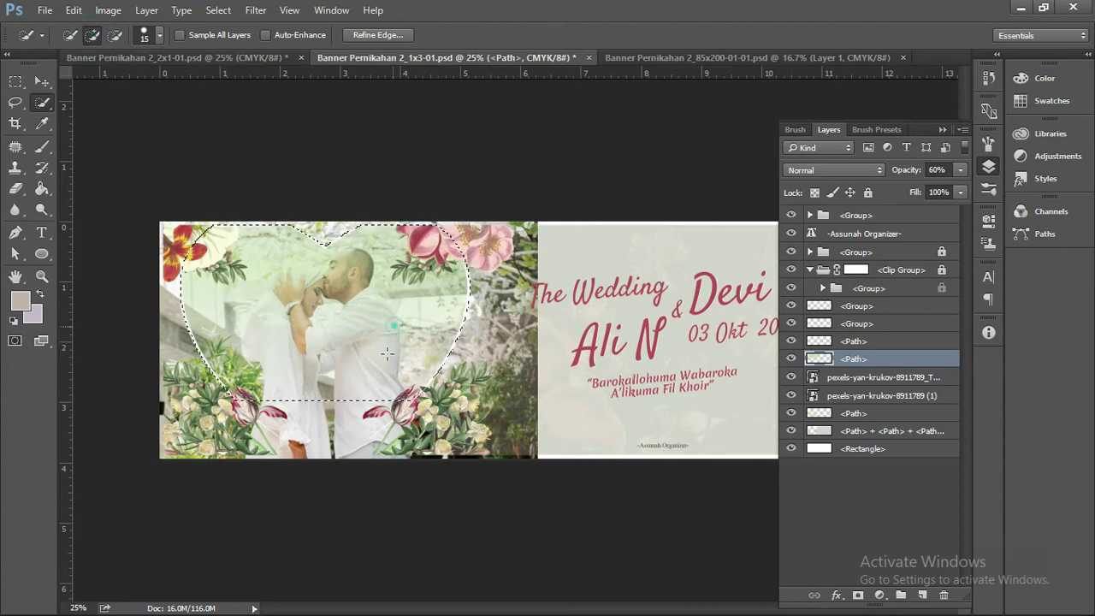
key(ctrl+z)
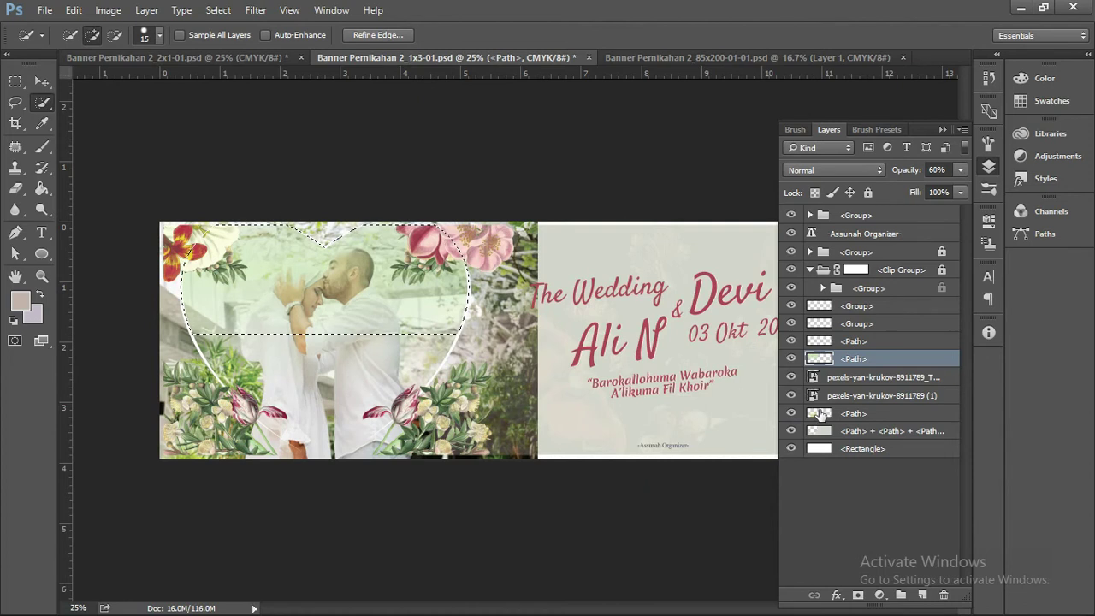
Add the lower heart areas with the Magic Wand, then select the couple photo layer
right_click(42, 102)
click(86, 110)
click(344, 335)
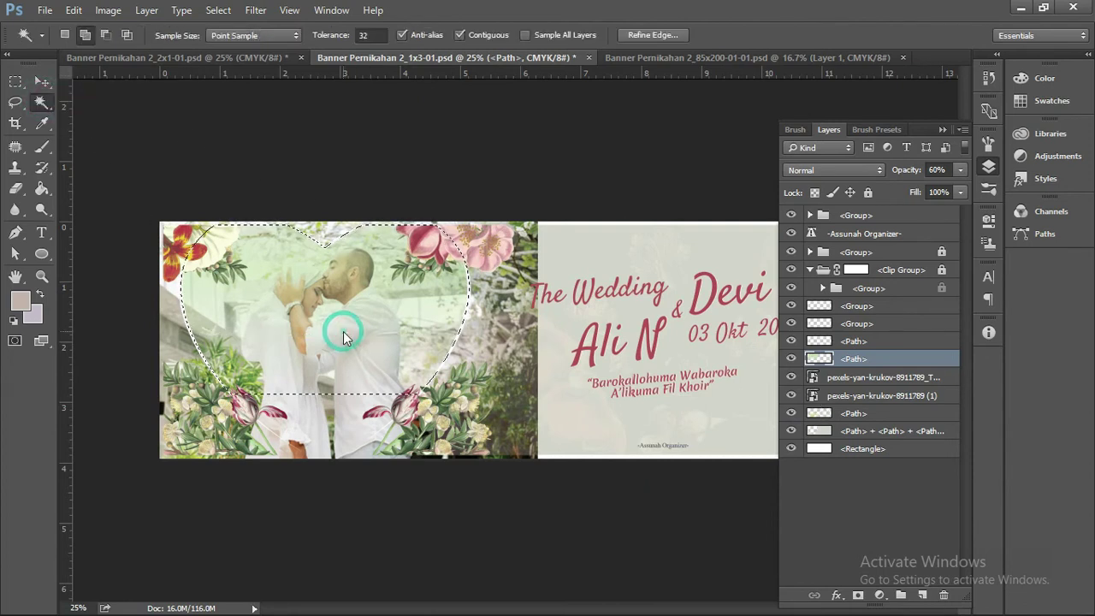
click(813, 416)
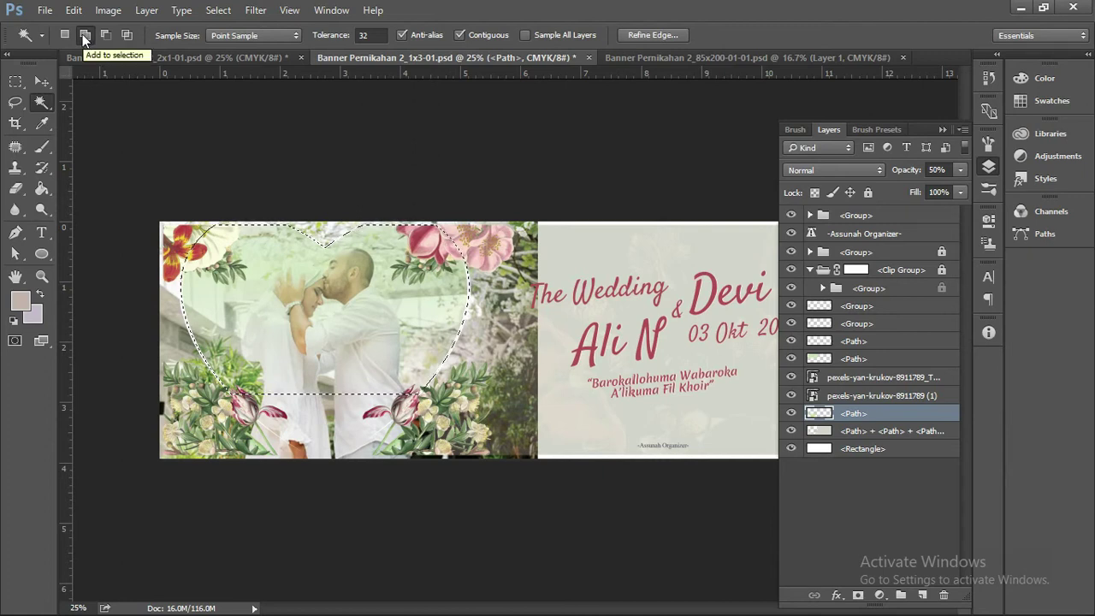
click(325, 394)
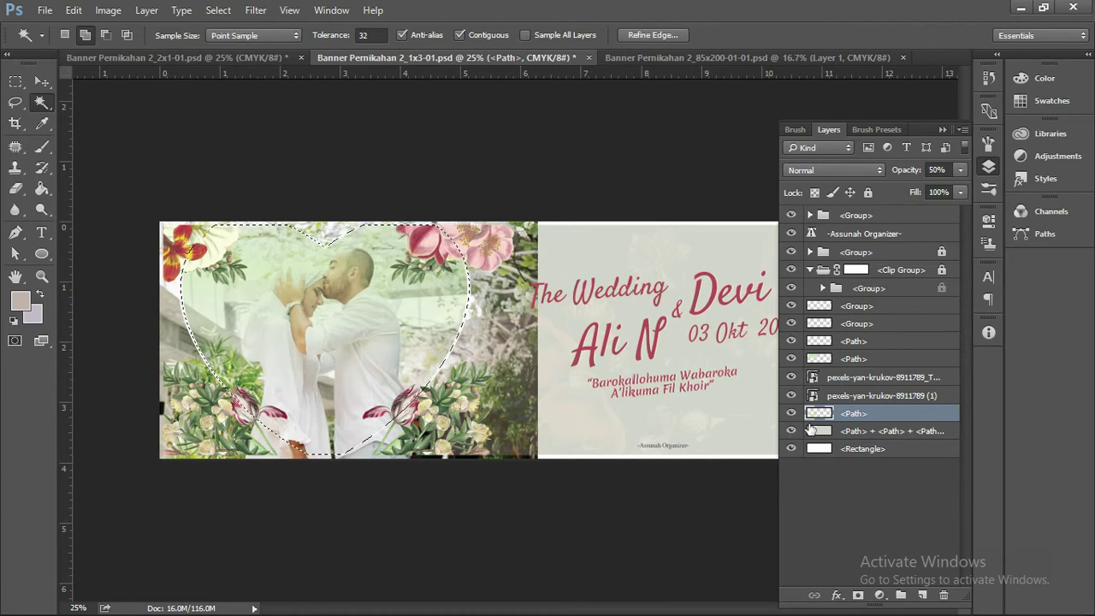
click(850, 401)
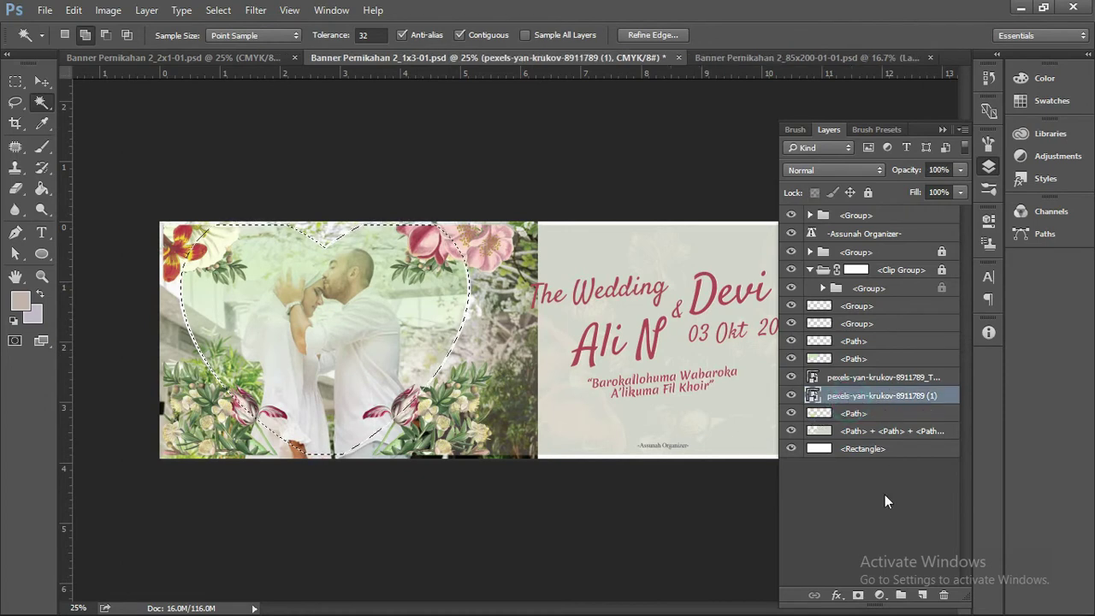
Add heart-shaped layer masks to both couple photo layers
click(859, 594)
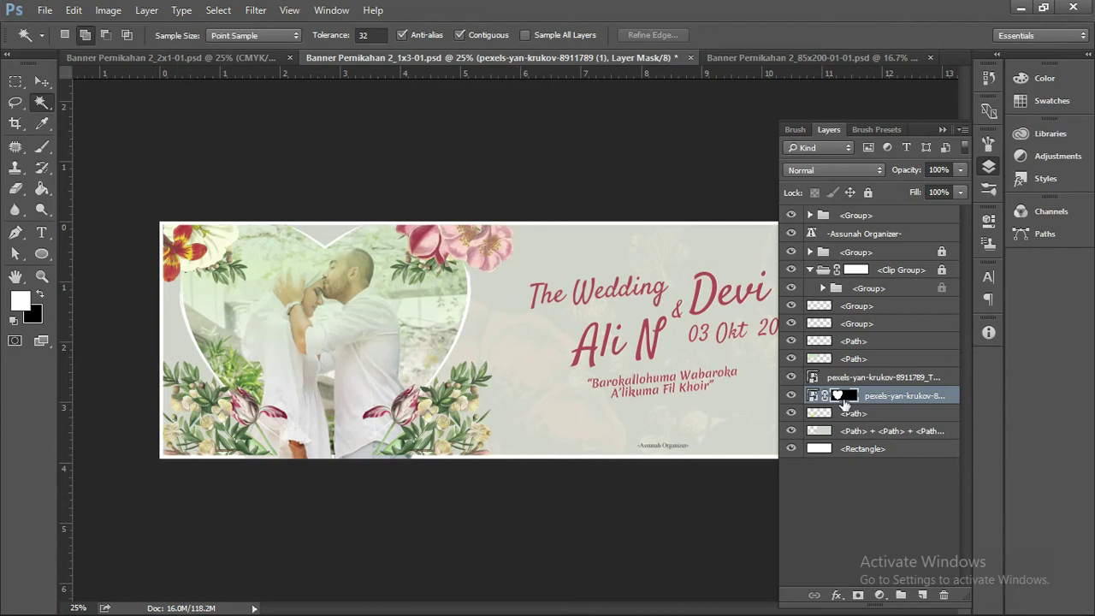
drag(845, 403, 840, 401)
ctrl+click(838, 399)
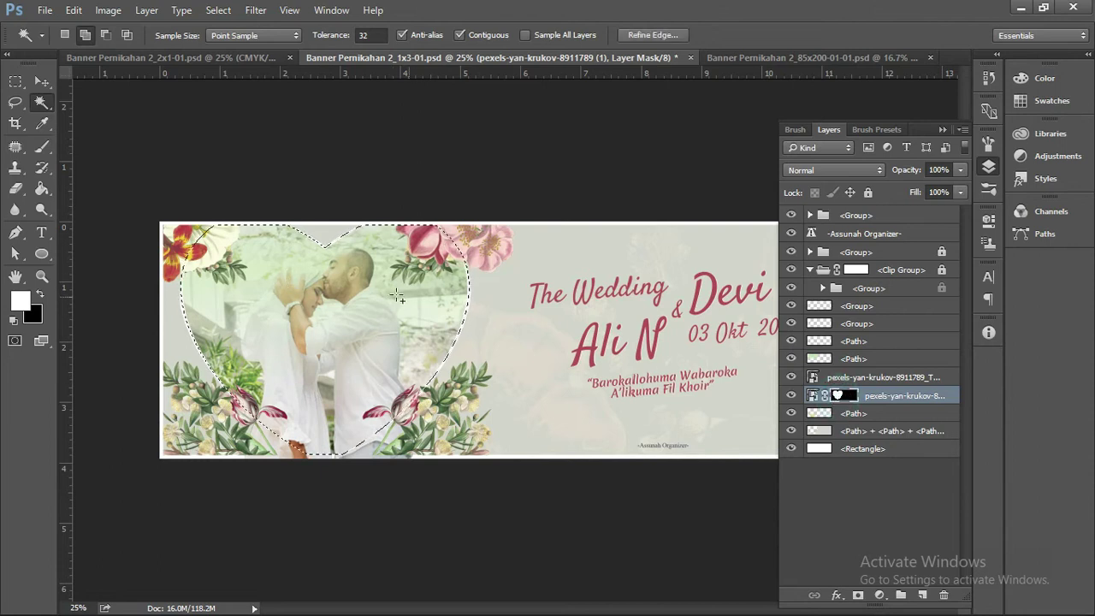
click(832, 379)
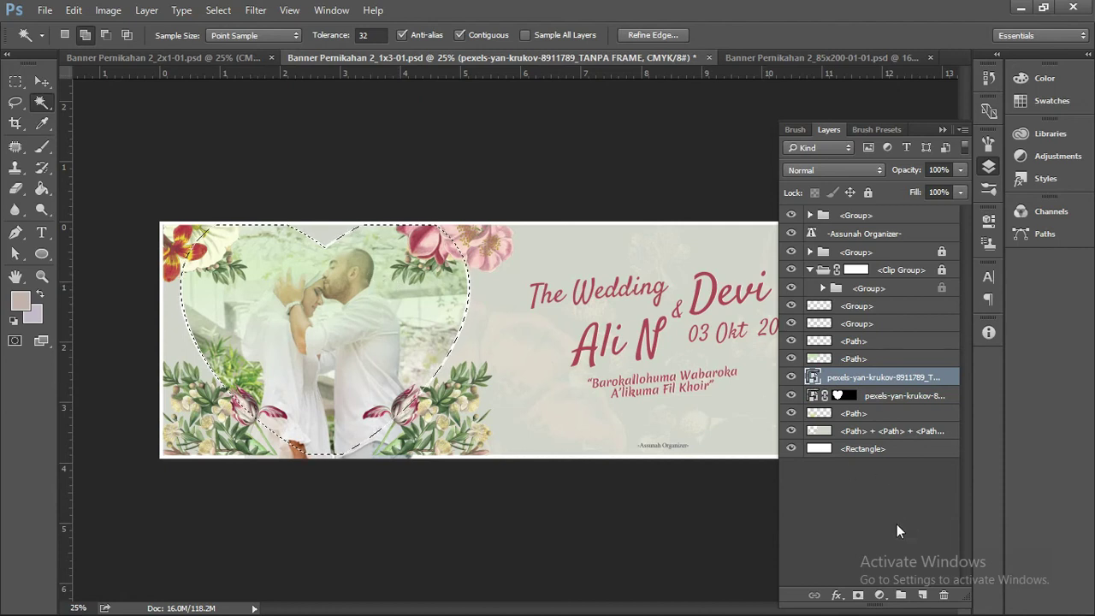
click(858, 595)
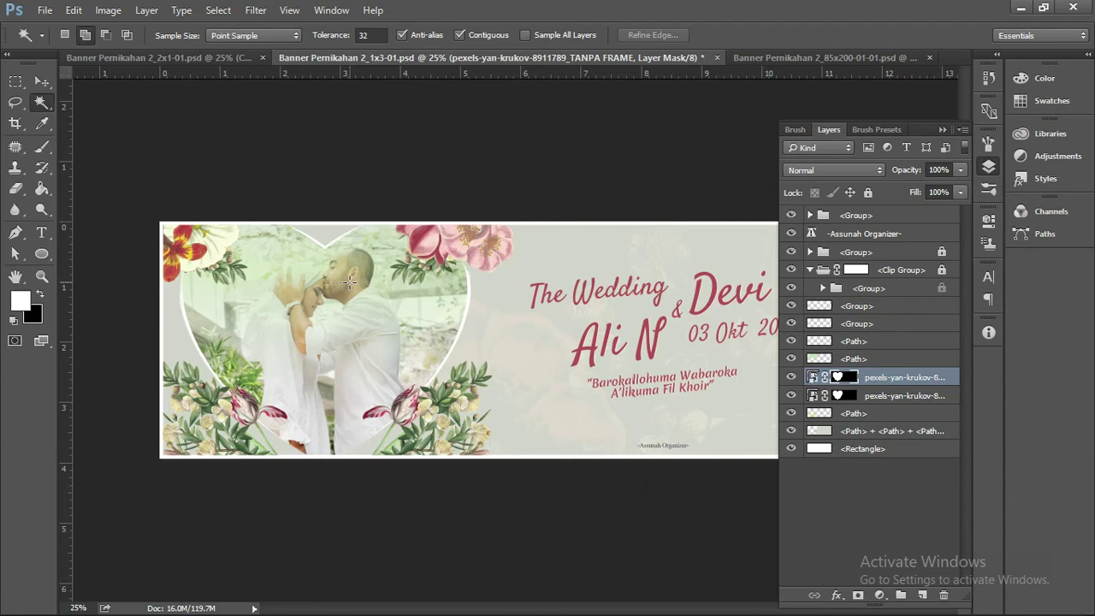
Move the photo layer above the path layer with Ctrl+] and toggle it to check
click(879, 382)
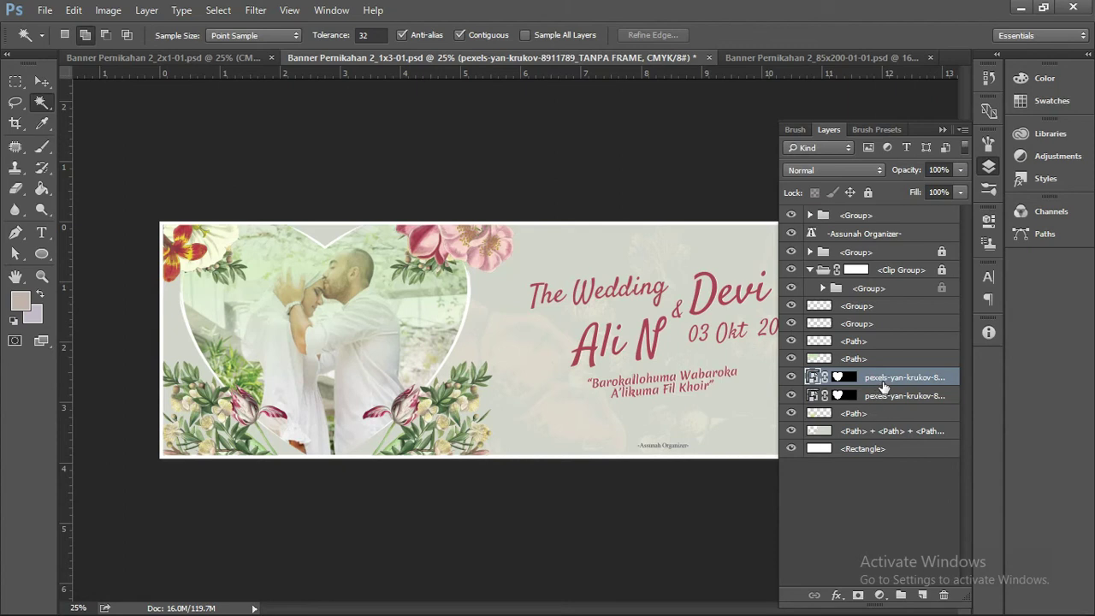
key(ctrl+bracketright)
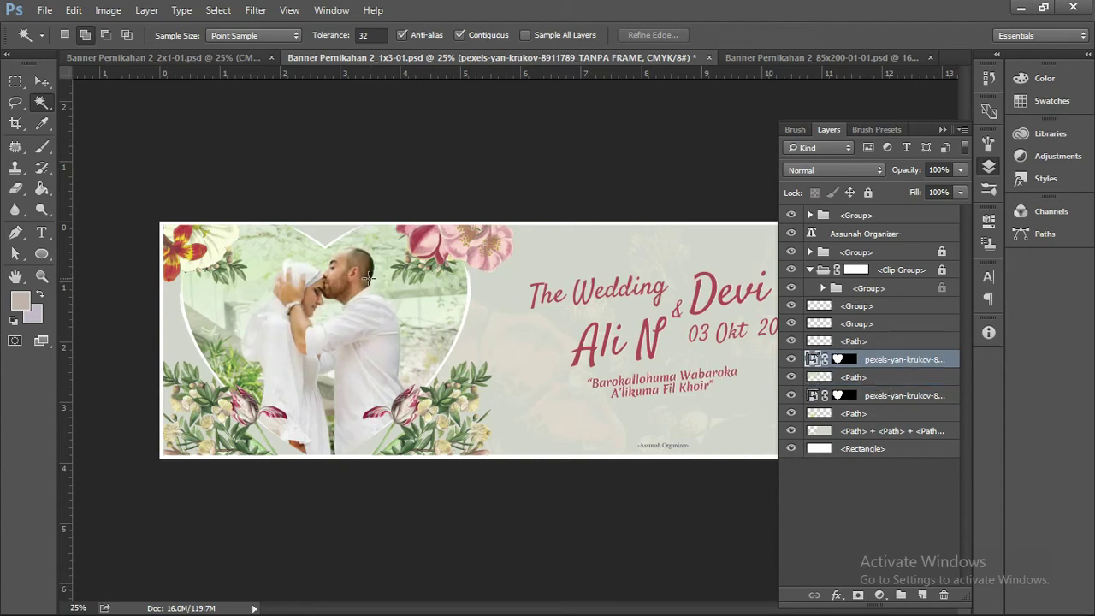
click(790, 359)
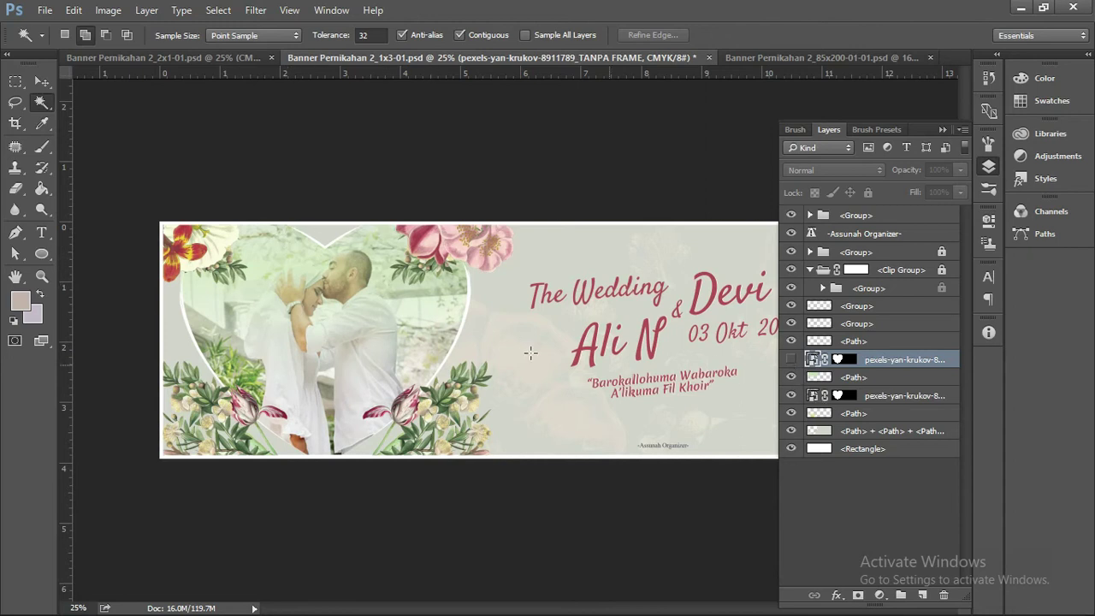
click(790, 359)
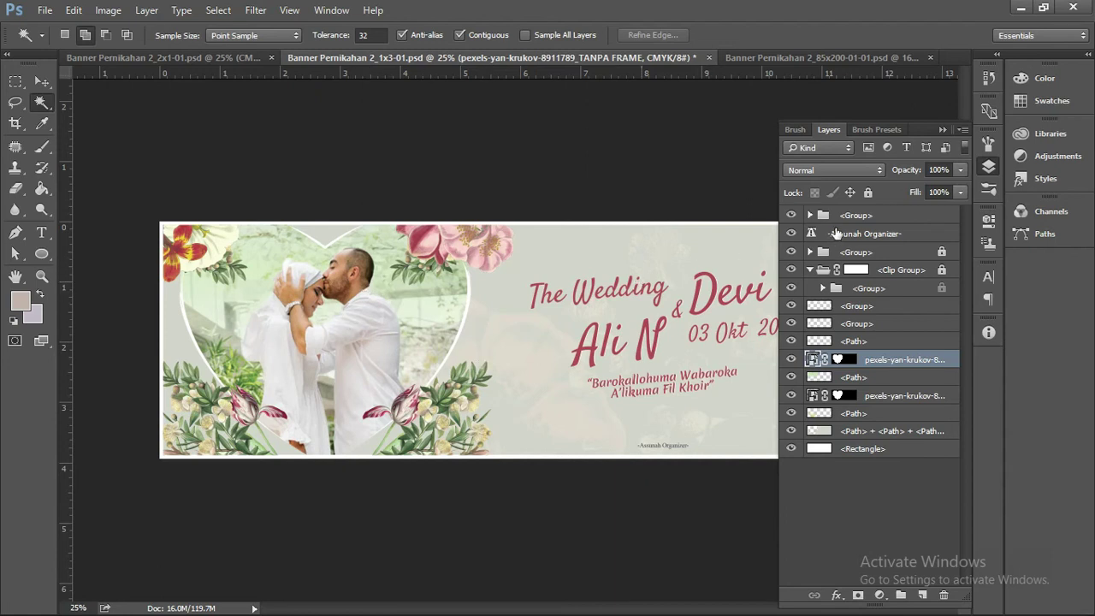
Compare against the vertical 85x200 banner, return to the 1x3 banner, then switch to CorelDRAW
click(942, 131)
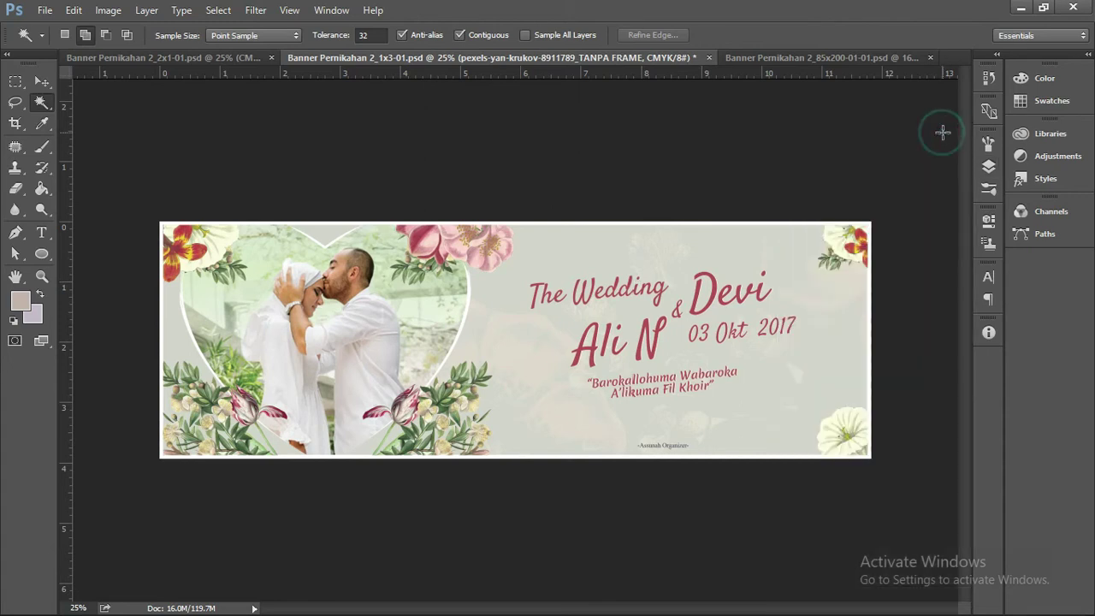
click(768, 58)
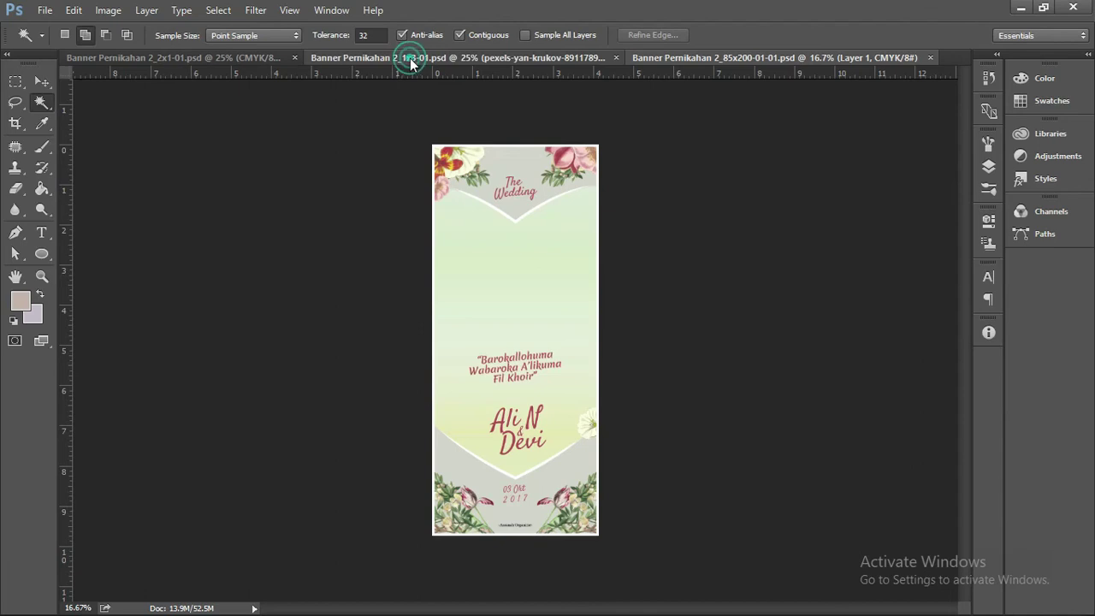
click(410, 58)
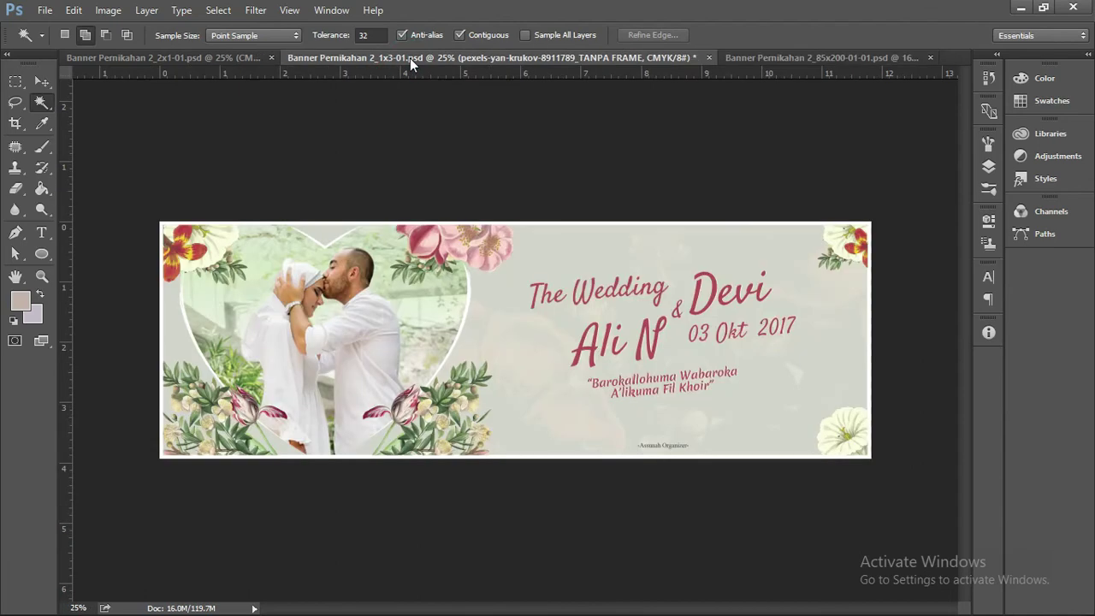
click(988, 167)
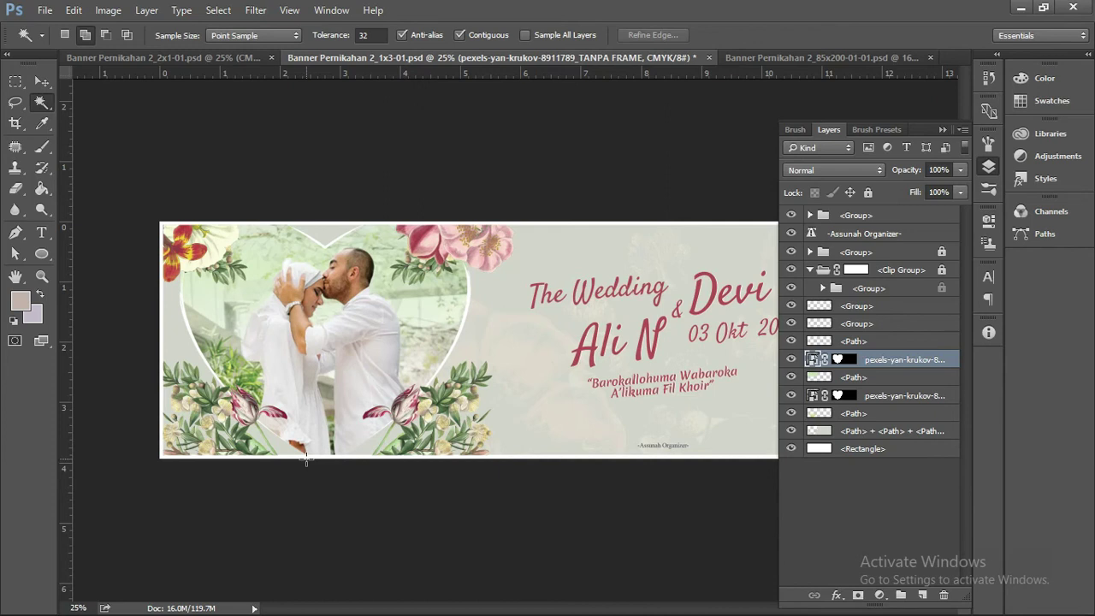
key(alt+Tab)
Try selecting and moving the heart banner's clip group, undoing the move
key(alt+Tab)
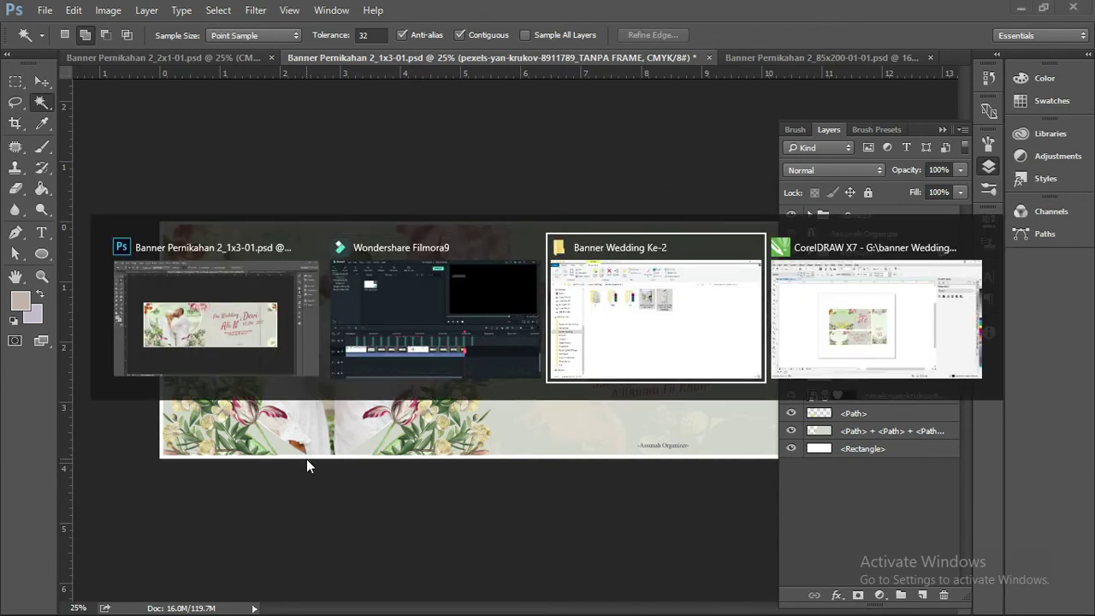
key(alt+Tab)
click(335, 328)
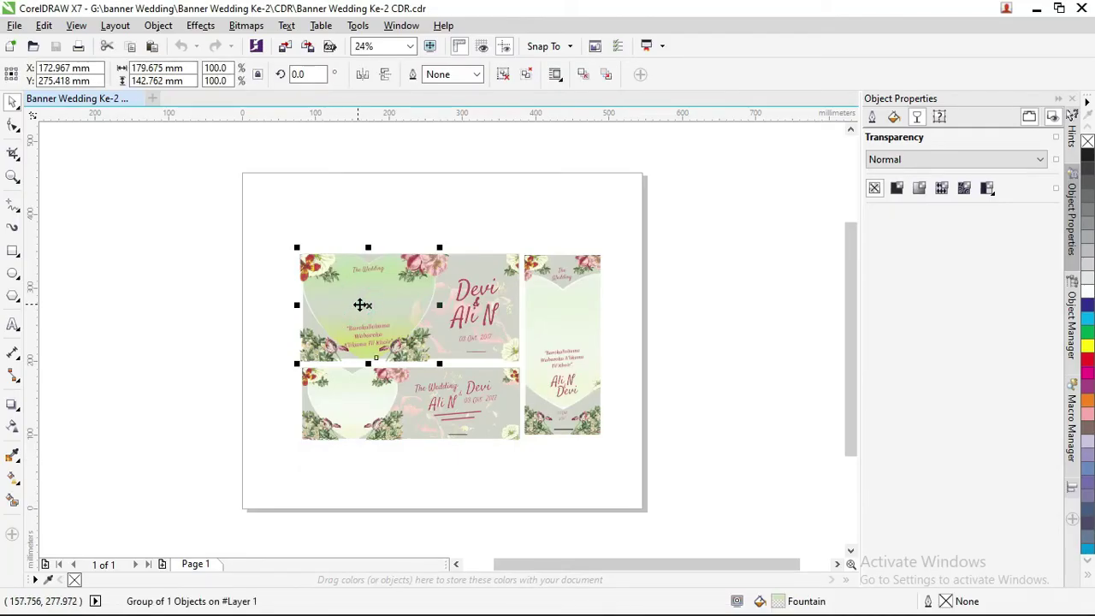
scroll(370, 300, up, 2)
scroll(370, 299, down, 2)
drag(369, 299, 228, 286)
key(ctrl+z)
key(ctrl+z)
click(376, 285)
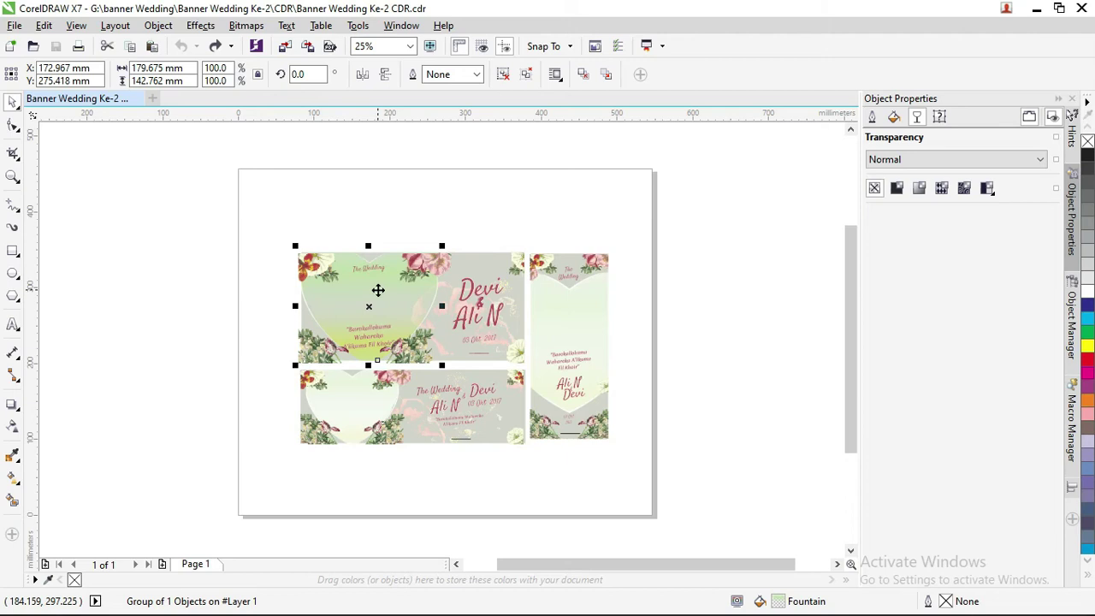
click(483, 289)
click(493, 291)
scroll(569, 316, down, 2)
click(565, 315)
scroll(569, 343, up, 1)
Marquee-select the lower card and move it off the page to the left
mouse_move(576, 368)
mouse_down()
mouse_move(463, 221)
mouse_move(273, 236)
mouse_up()
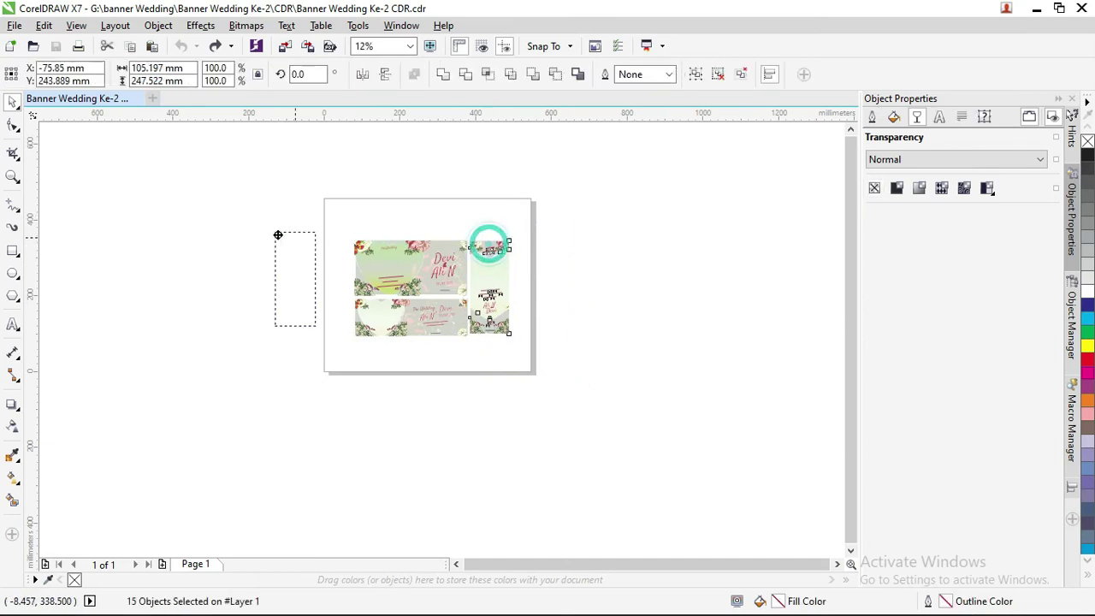
drag(529, 379, 335, 300)
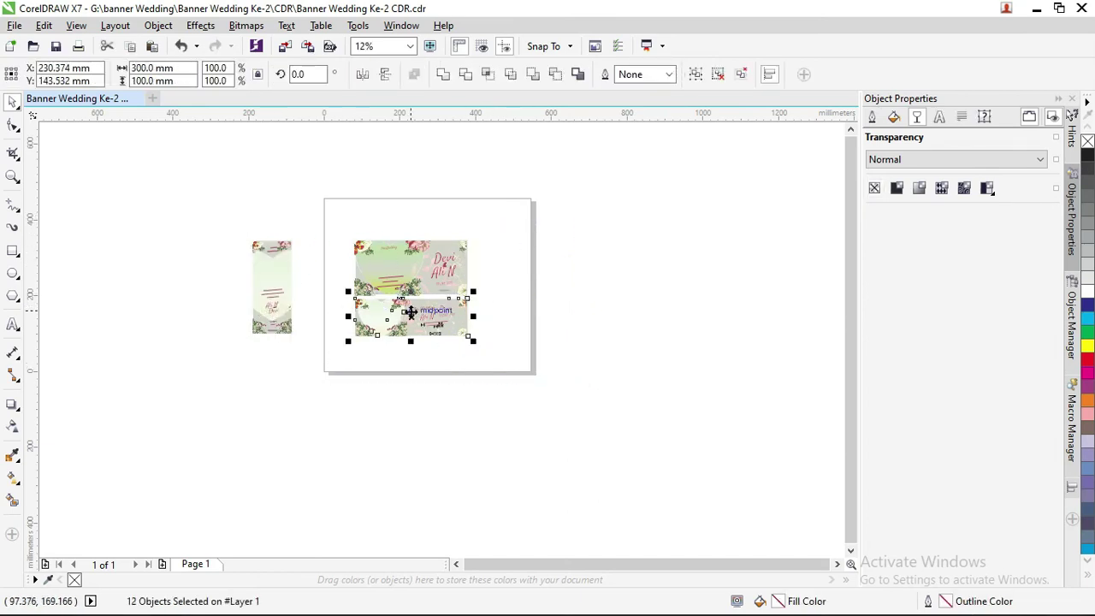
drag(399, 311, 154, 310)
key(ctrl+z)
drag(538, 391, 337, 296)
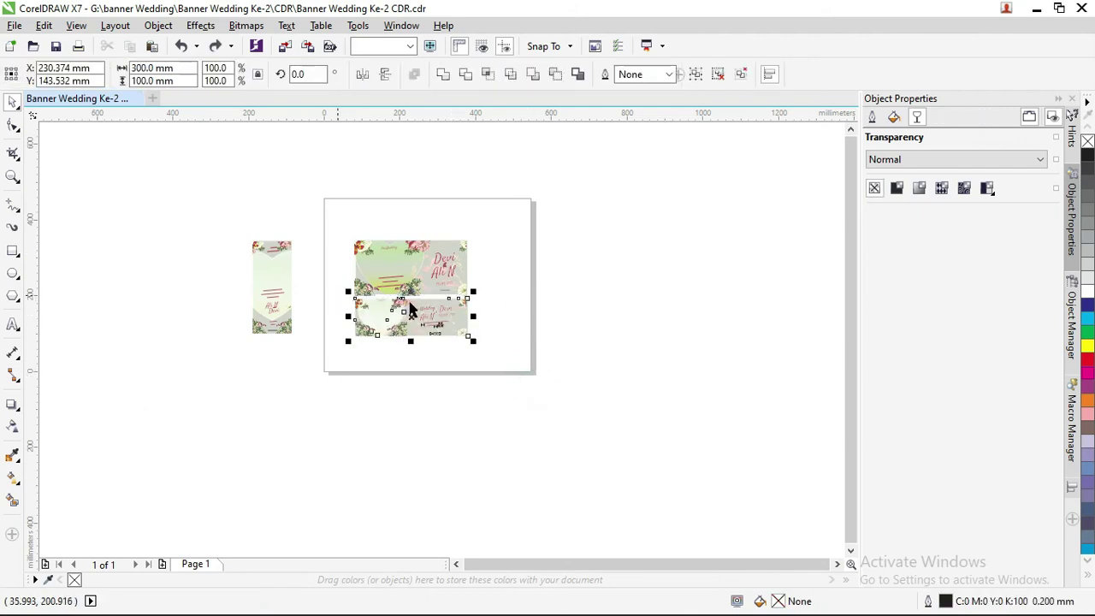
drag(411, 296, 150, 296)
Move the 17-object text group off the page onto the left vertical card
click(436, 311)
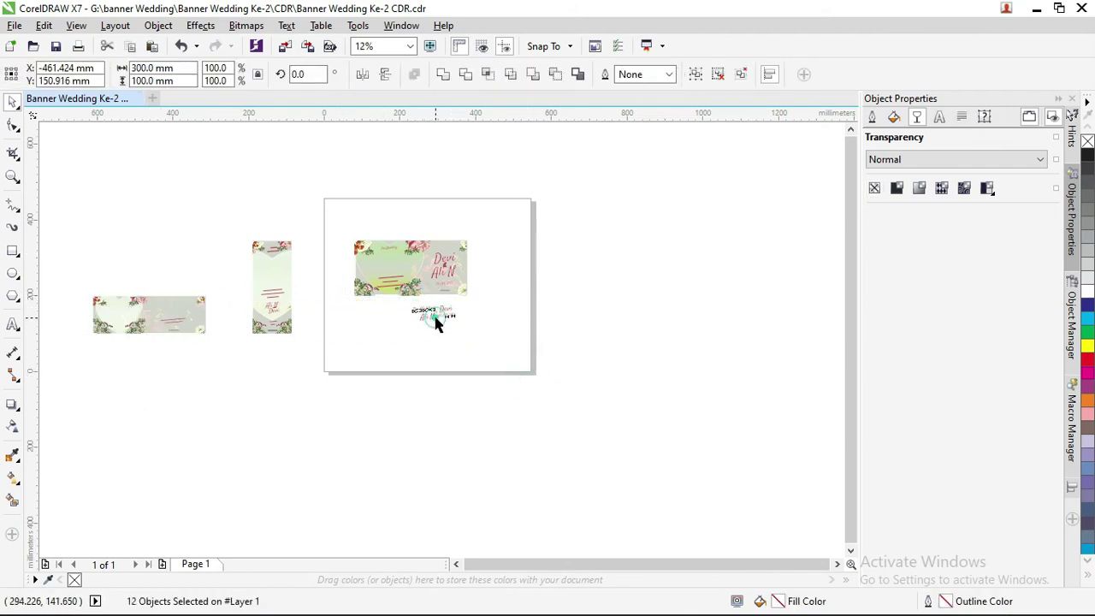
scroll(439, 314, up, 2)
drag(442, 318, 112, 314)
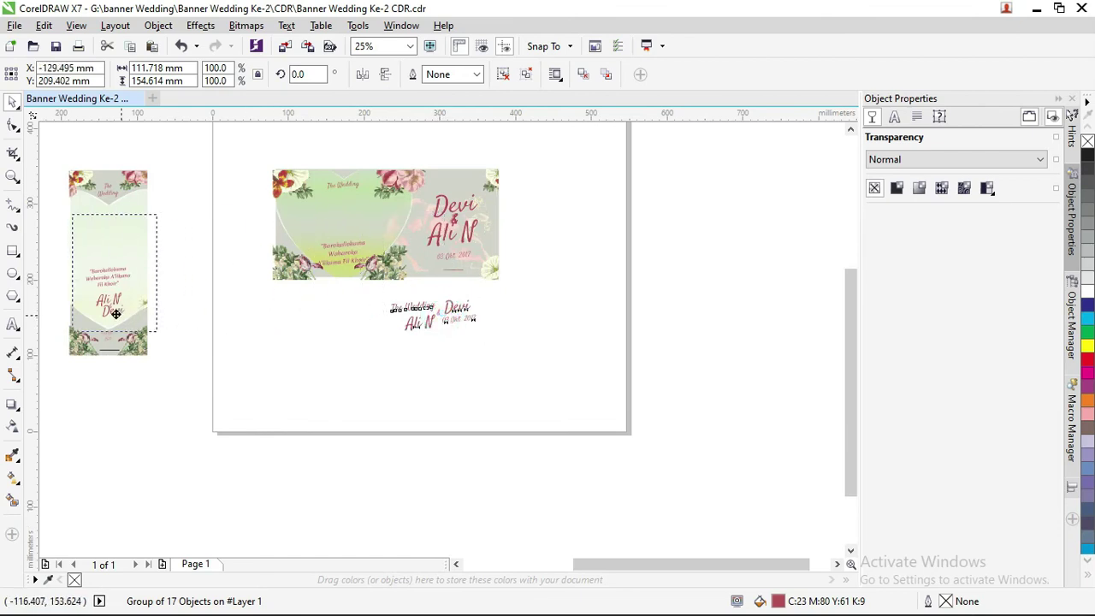
scroll(275, 306, down, 2)
drag(178, 316, 76, 310)
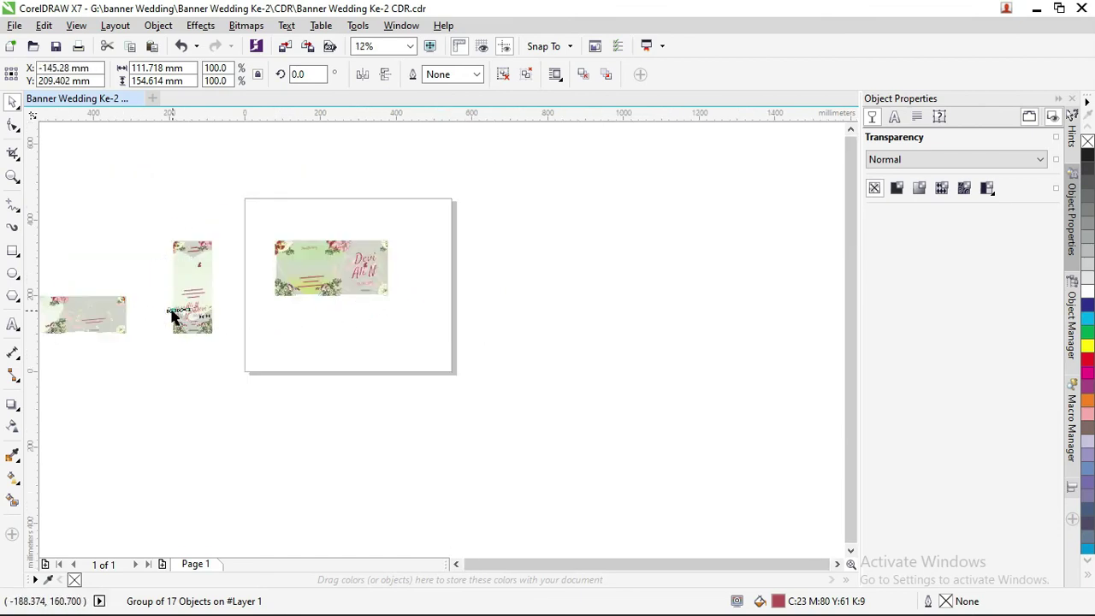
click(364, 327)
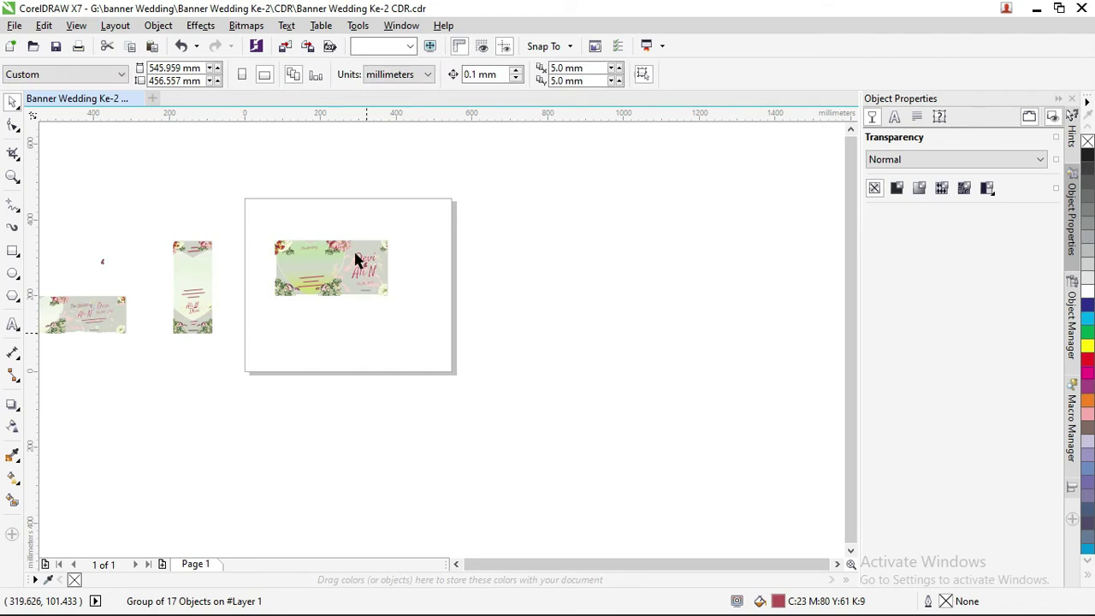
Zoom in on the remaining landscape heart banner and select it
scroll(359, 260, up, 2)
scroll(354, 244, up, 2)
scroll(354, 249, down, 3)
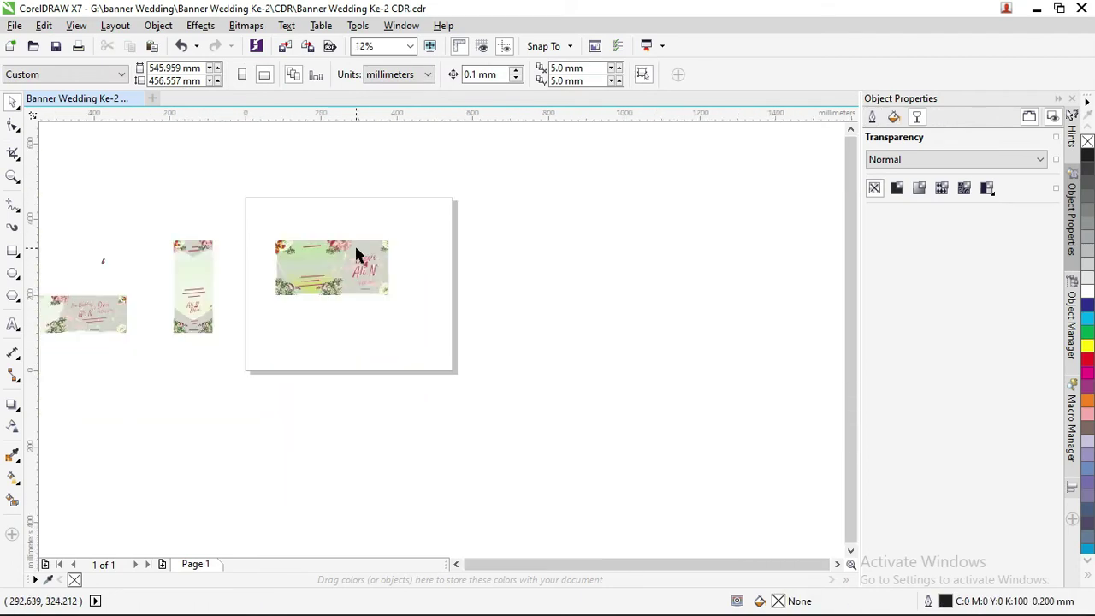
key(z)
drag(244, 206, 469, 323)
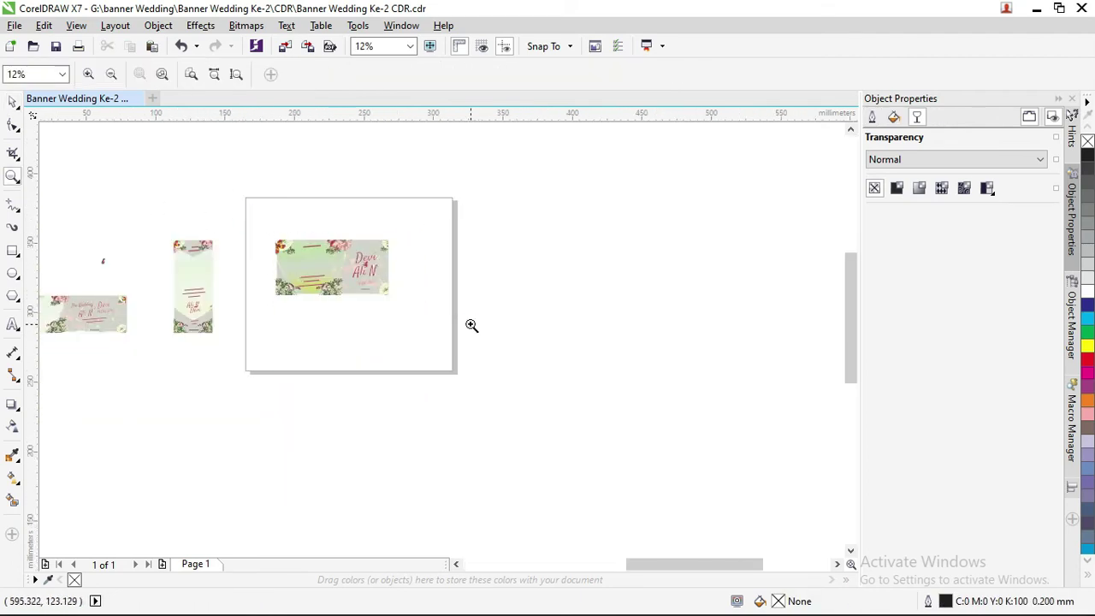
mouse_move(80, 178)
mouse_down()
mouse_move(219, 295)
mouse_move(722, 508)
mouse_up()
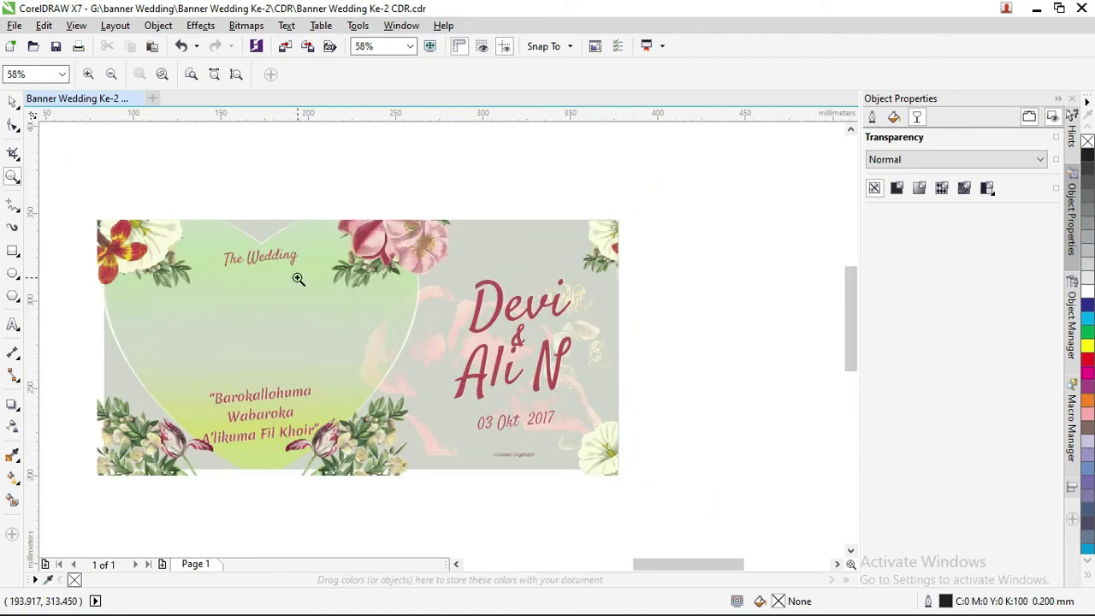
click(10, 101)
click(137, 141)
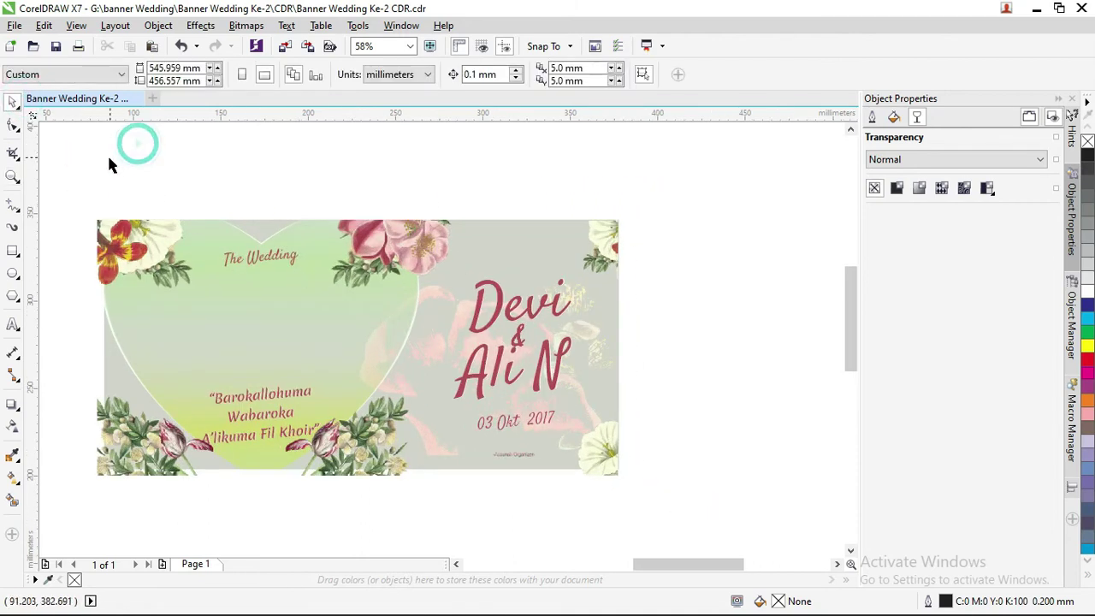
scroll(107, 153, down, 2)
click(184, 237)
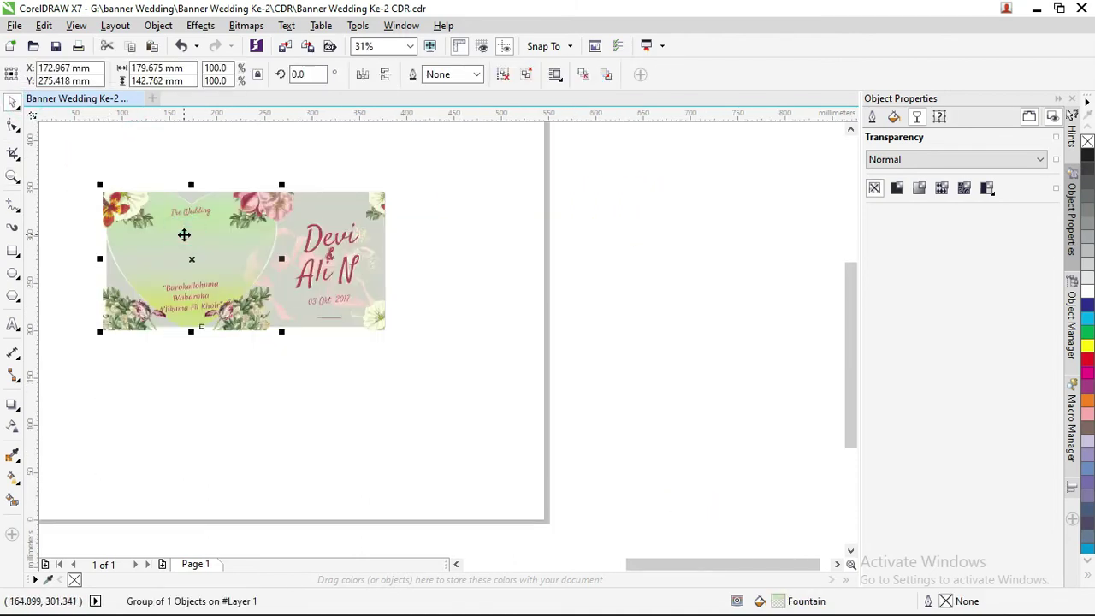
Ungroup the banner clip group and move the couple's names image aside to the right
click(318, 246)
right_click(326, 247)
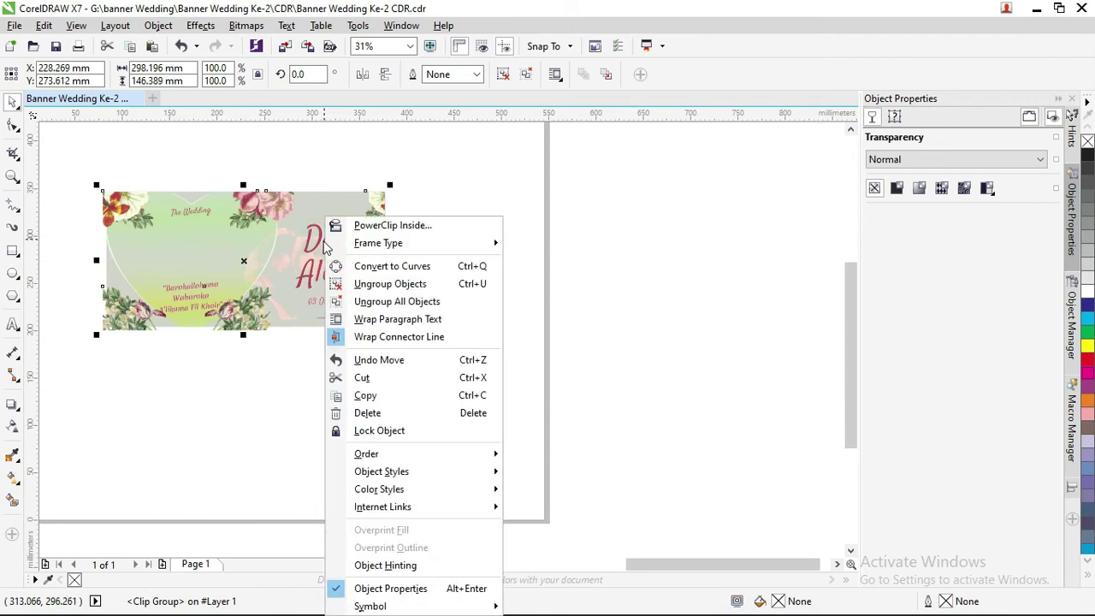
click(377, 284)
click(437, 254)
click(349, 237)
drag(344, 237, 530, 240)
Move the 17-object names group down-right and ungroup all its objects
click(328, 245)
right_click(326, 243)
click(313, 186)
drag(314, 186, 460, 349)
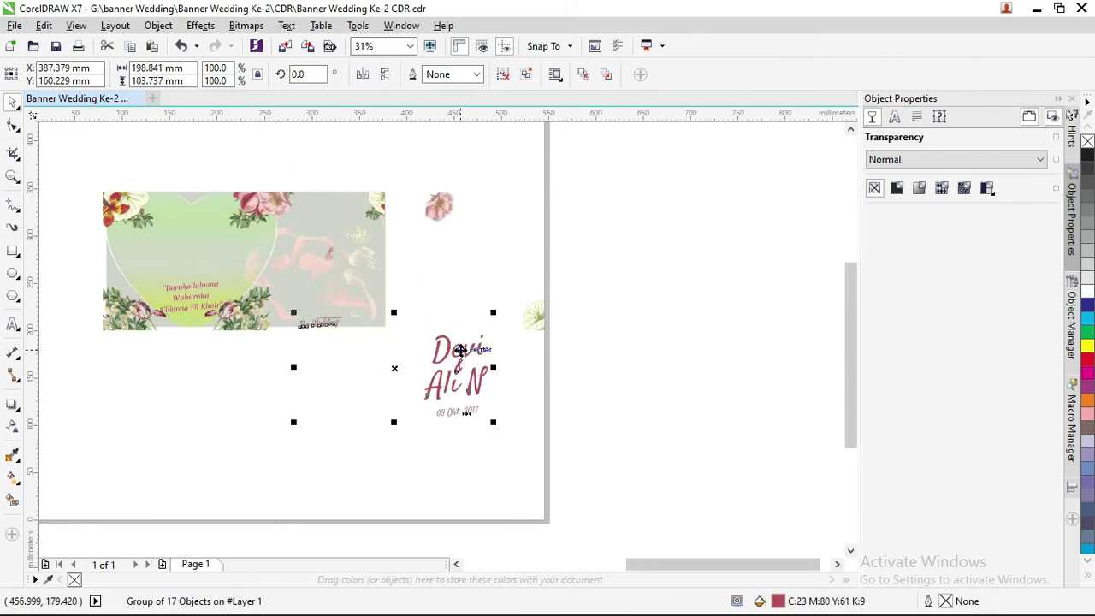
right_click(463, 355)
click(513, 301)
click(591, 367)
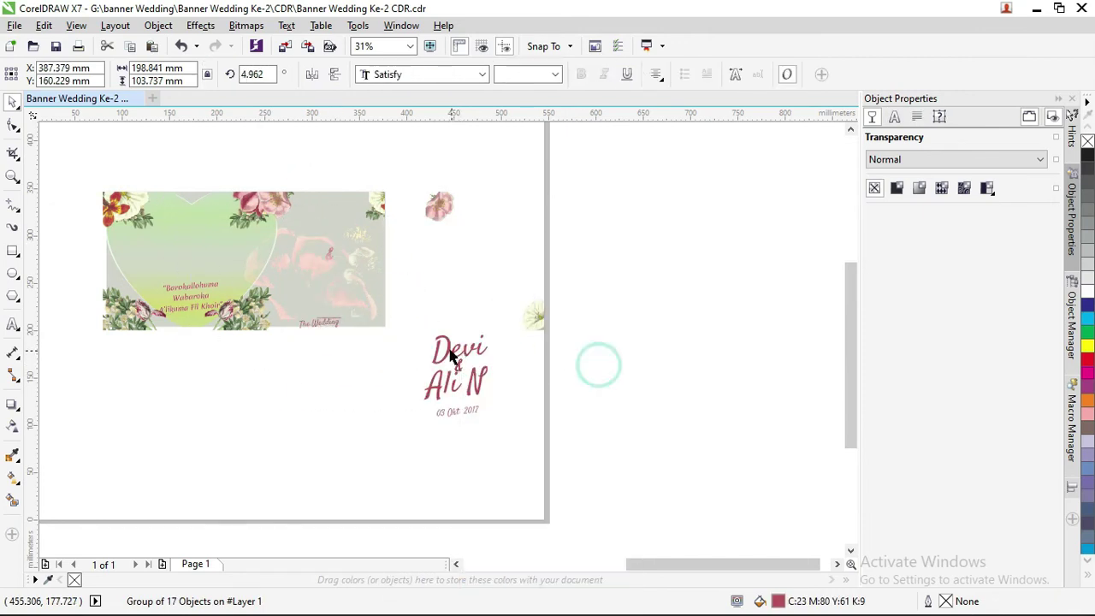
Inspect a name text's font in the font list without changing it
click(452, 349)
click(451, 349)
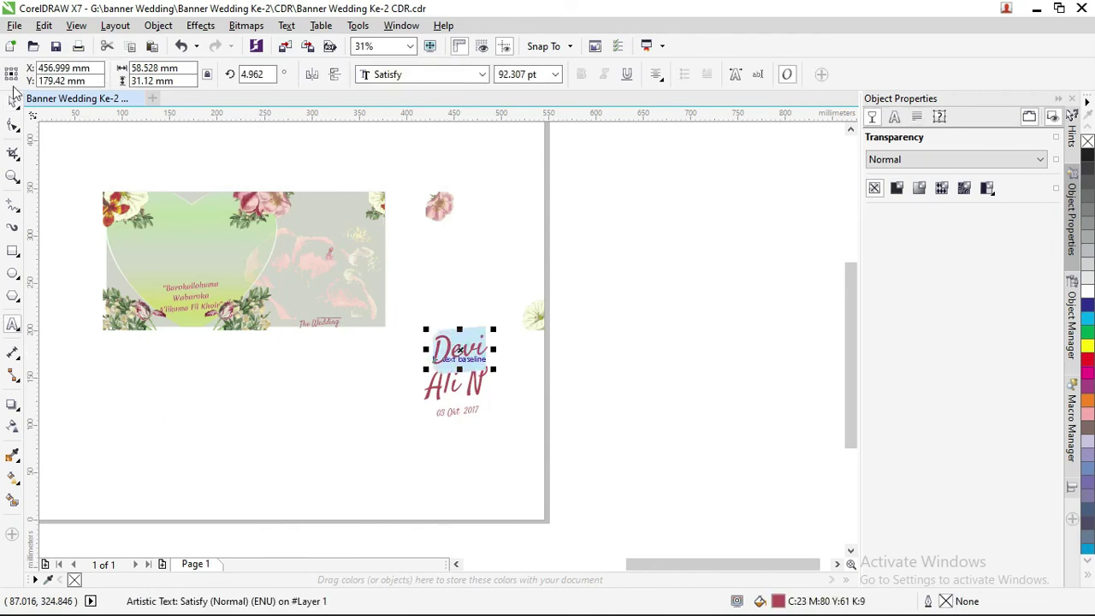
click(420, 74)
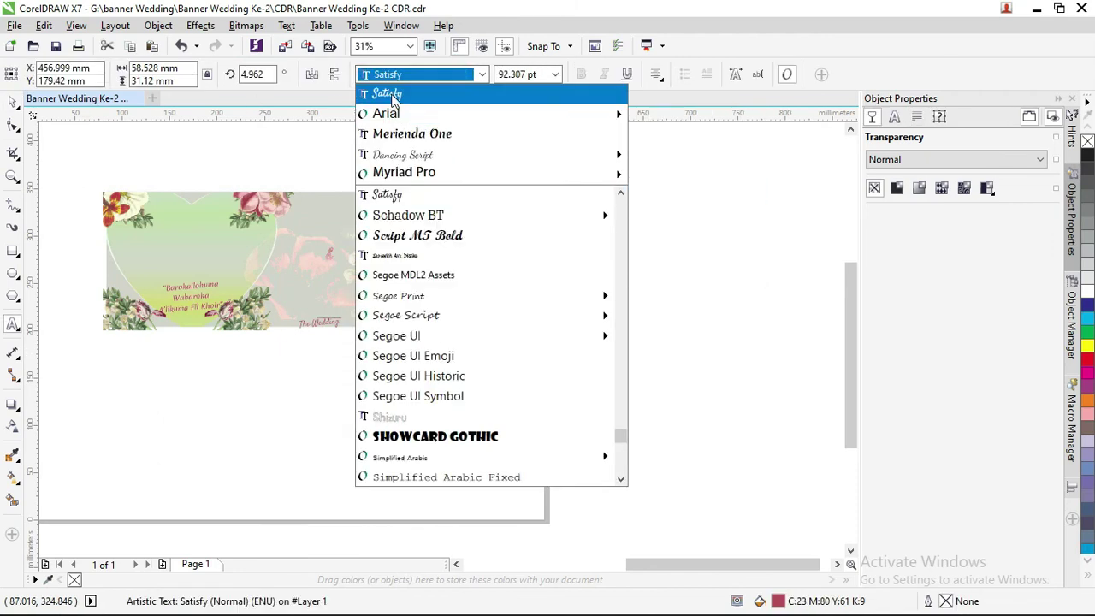
click(12, 101)
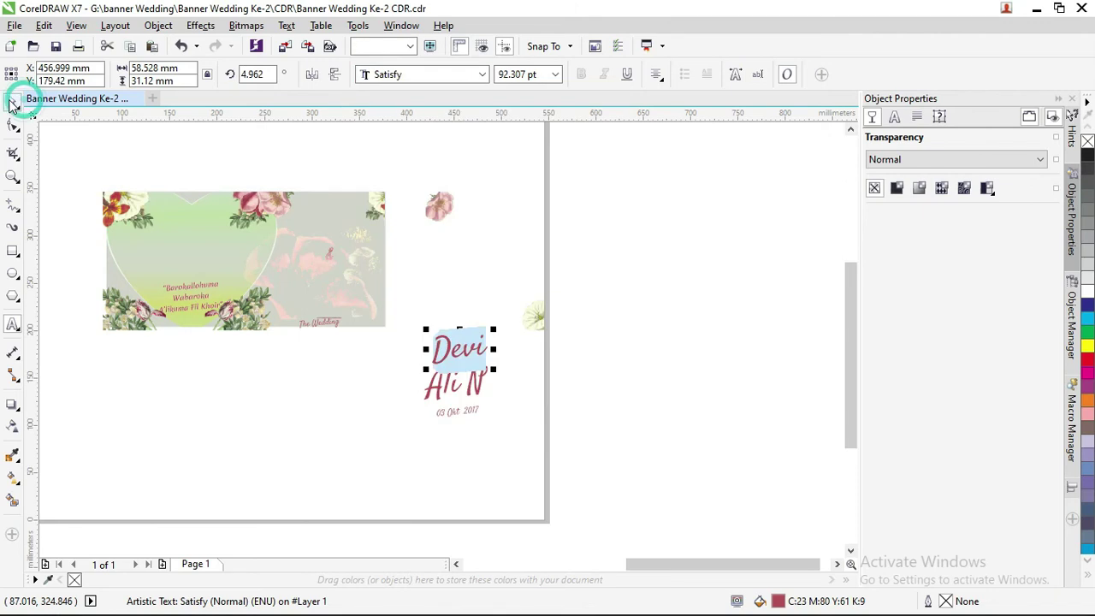
click(12, 101)
Undo the moves, returning the names, flower and gradient heart to the banner
key(ctrl+z)
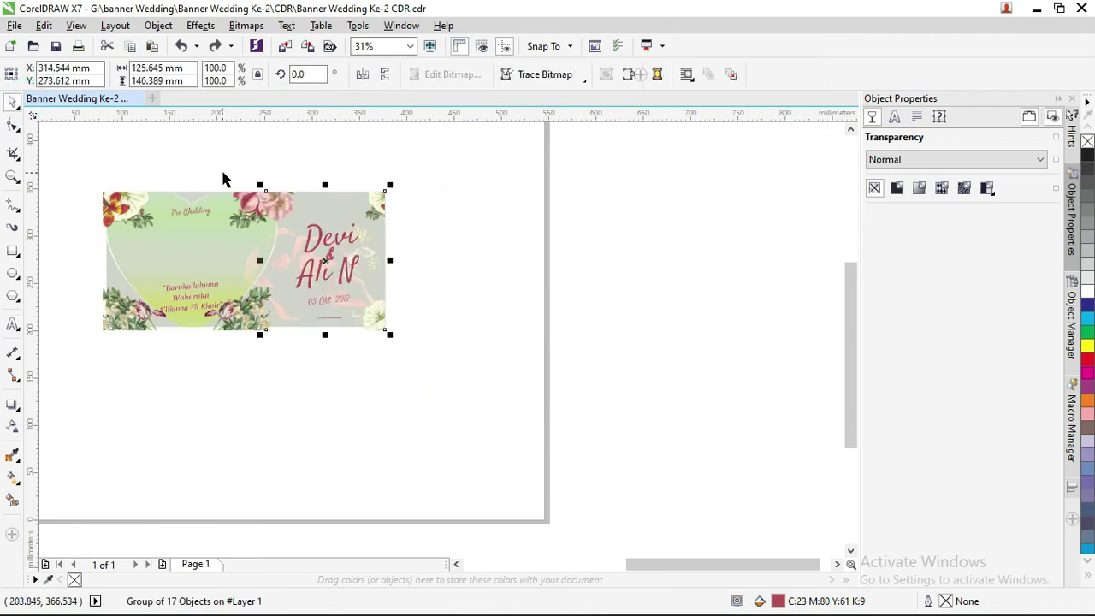
drag(185, 248, 487, 241)
key(ctrl+z)
click(223, 163)
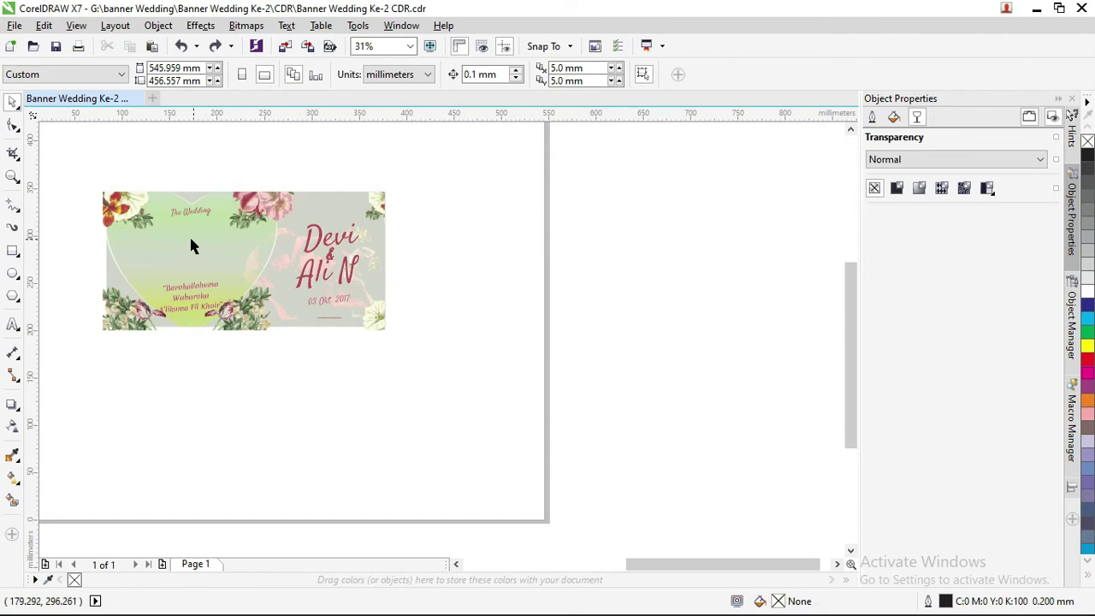
Pull the heart beside the banner and remove its fill, leaving only the outline
drag(171, 248, 525, 249)
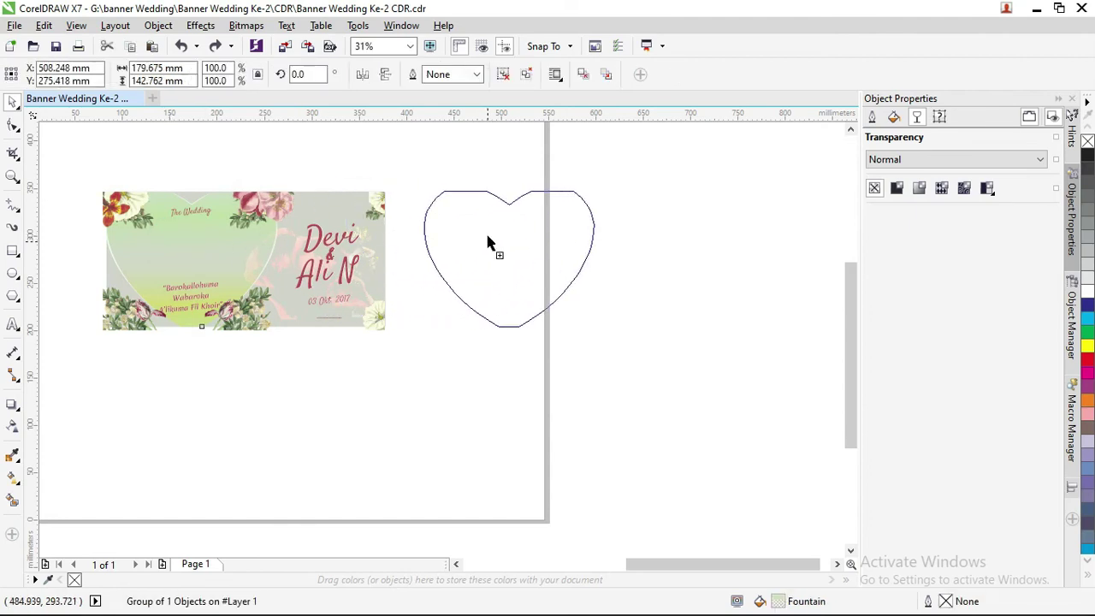
click(1087, 155)
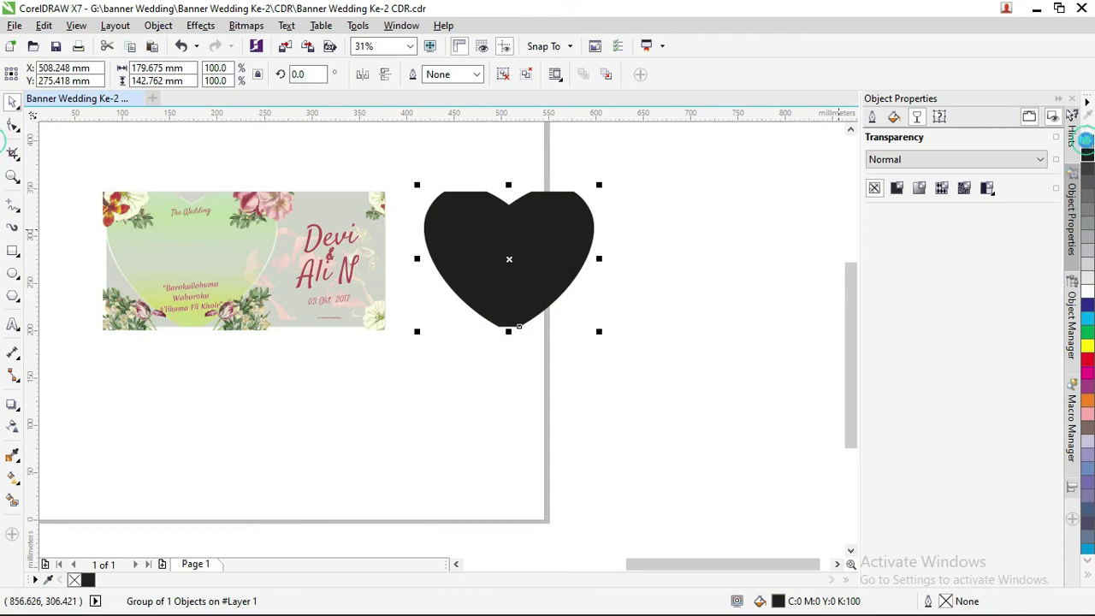
click(1087, 141)
click(760, 202)
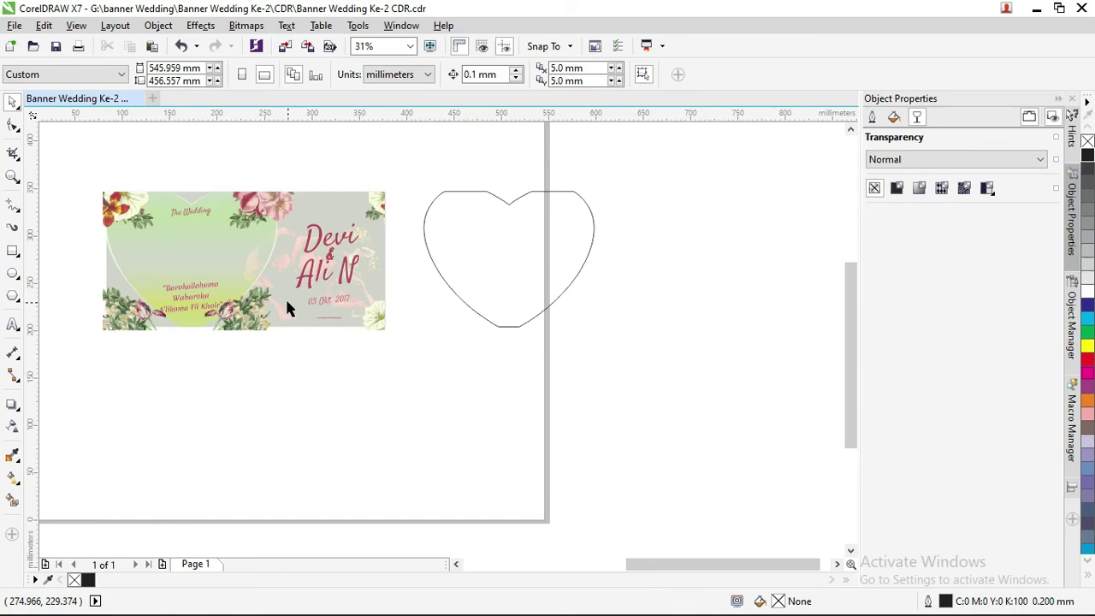
Drag the couple's wedding photo from the file browser into CorelDRAW
key(alt+Tab)
key(alt+Tab)
key(alt+Tab)
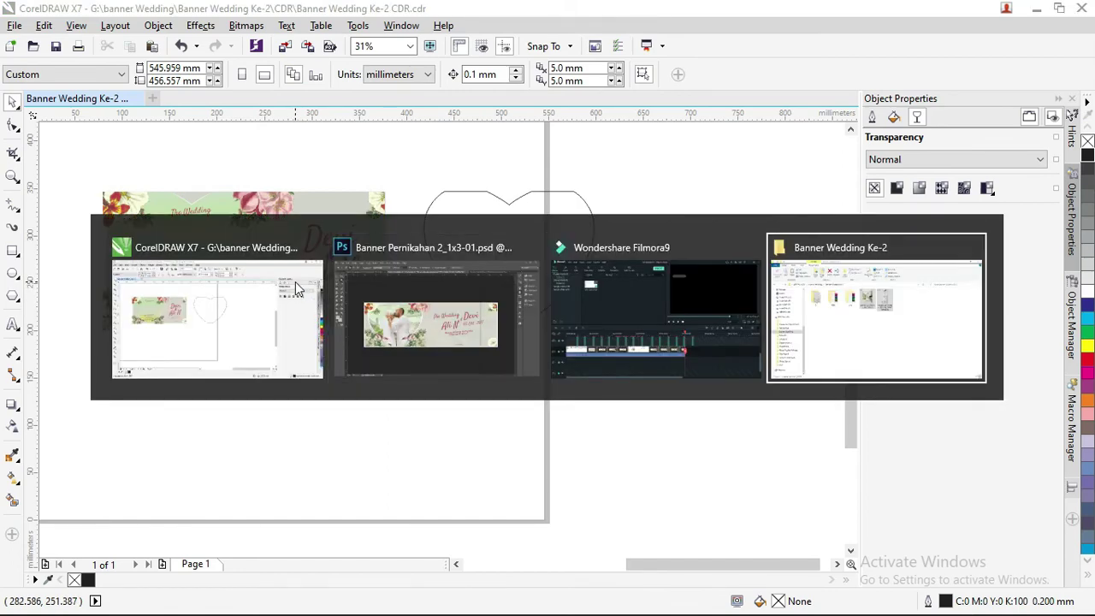
key(alt+Tab)
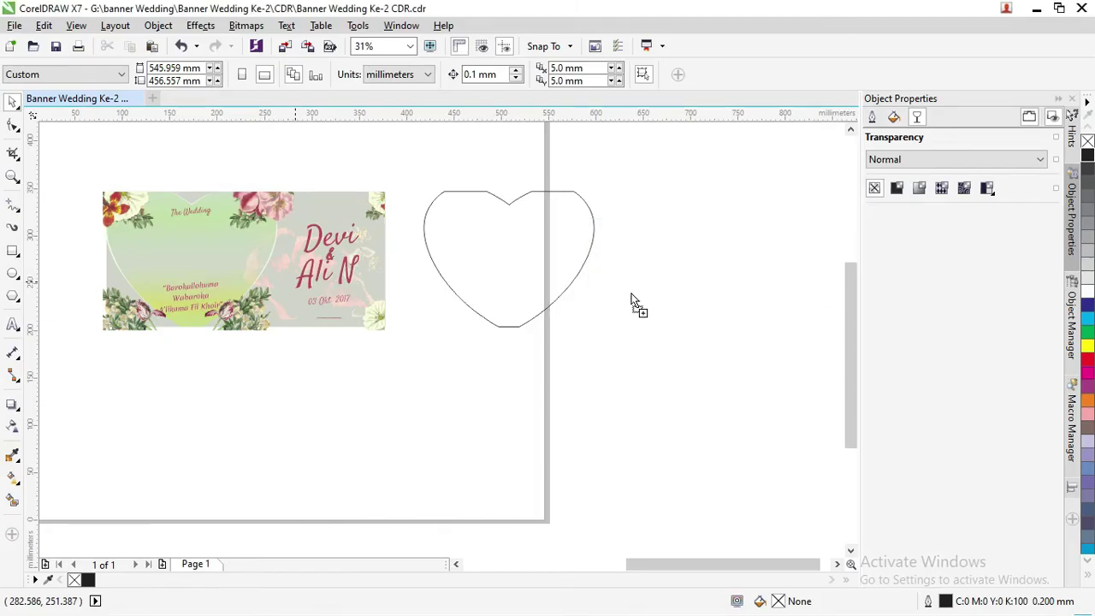
drag(600, 209, 631, 303)
scroll(571, 317, down, 2)
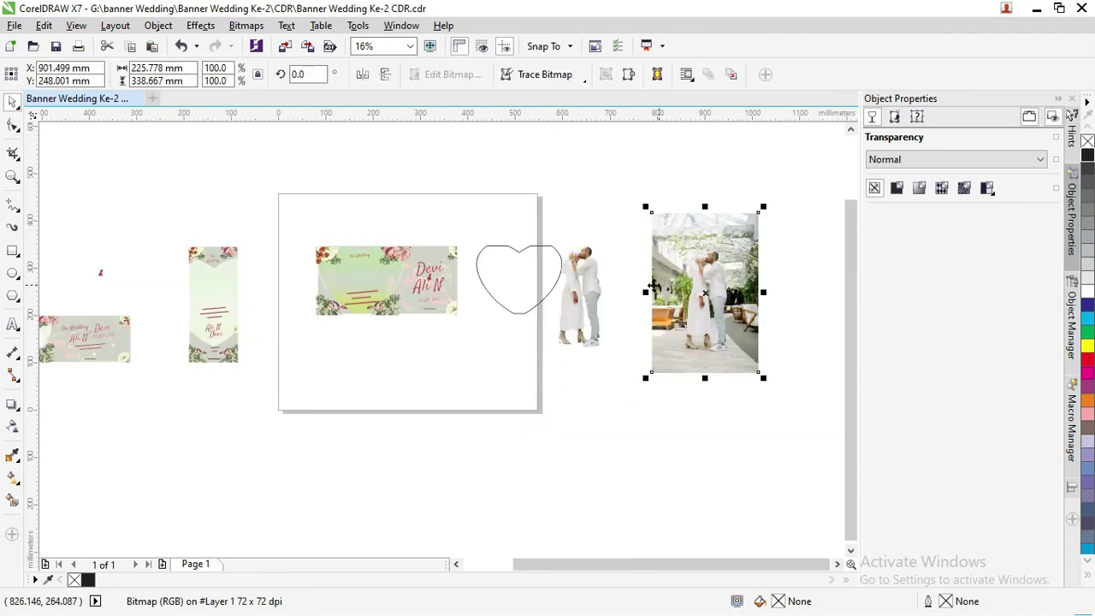
Undo the photo's last move, send it behind the heart outline, and shift it slightly down
key(ctrl+z)
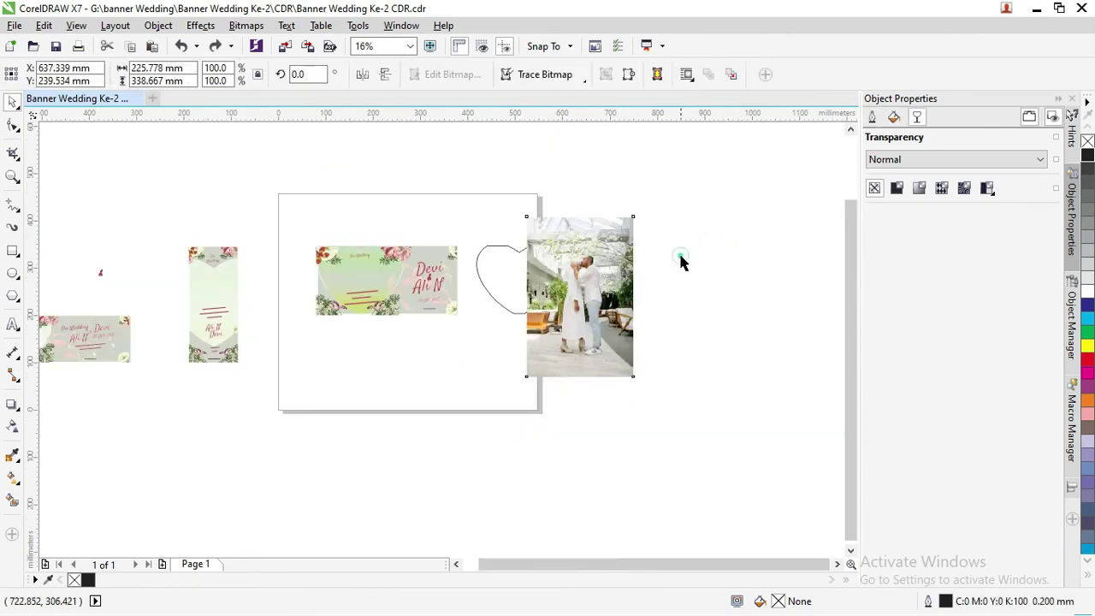
key(shift+Page_Down)
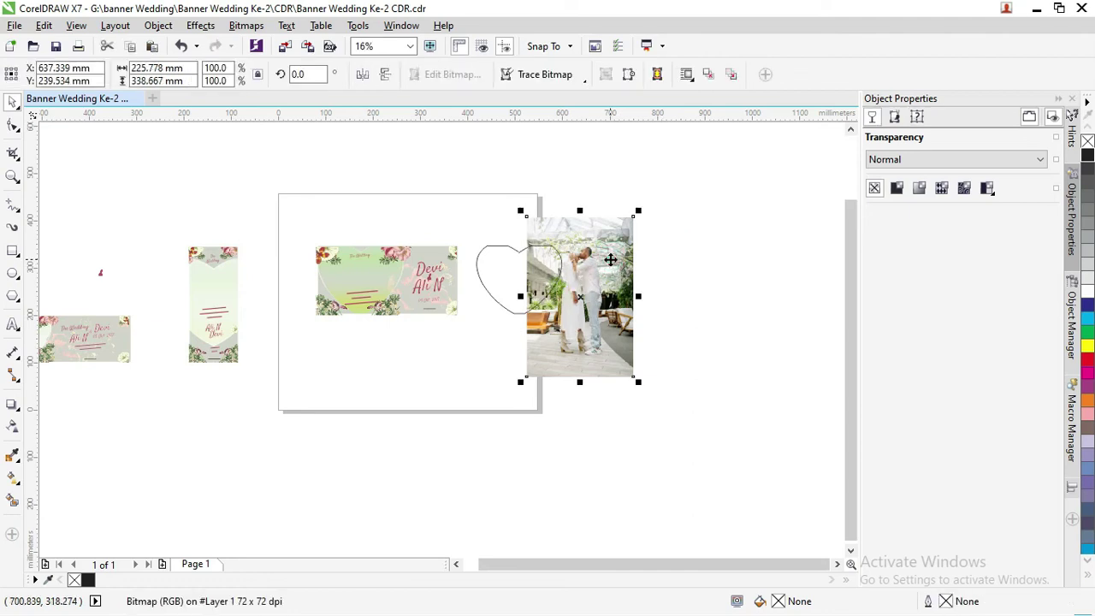
click(667, 250)
scroll(667, 254, up, 2)
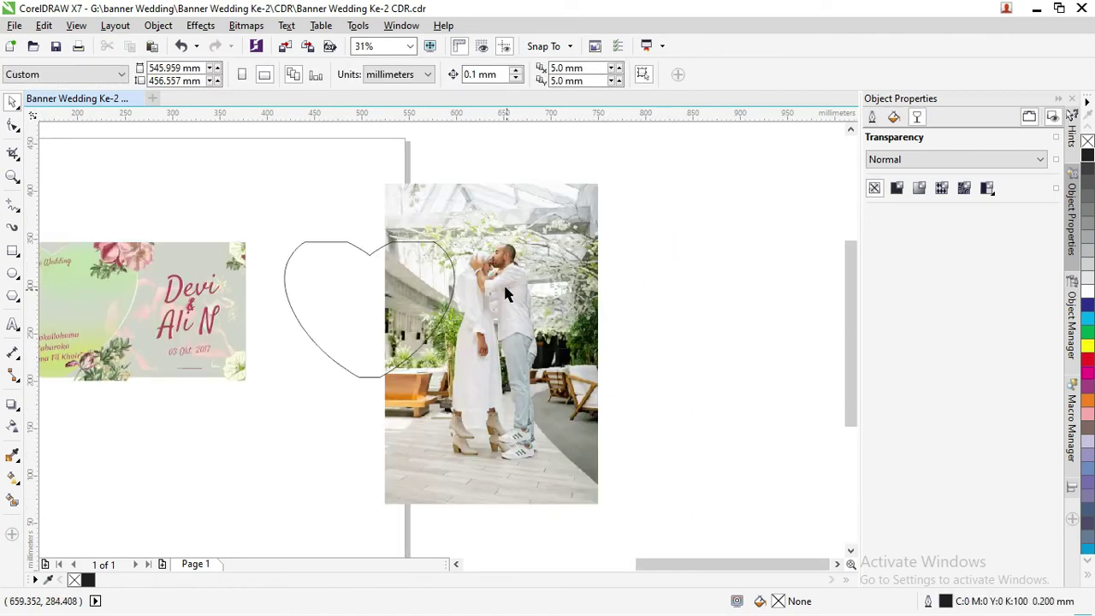
scroll(505, 295, up, 2)
click(513, 289)
drag(517, 305, 516, 320)
Nudge the photo right and up over the heart, then marquee-select both photo and heart
click(516, 320)
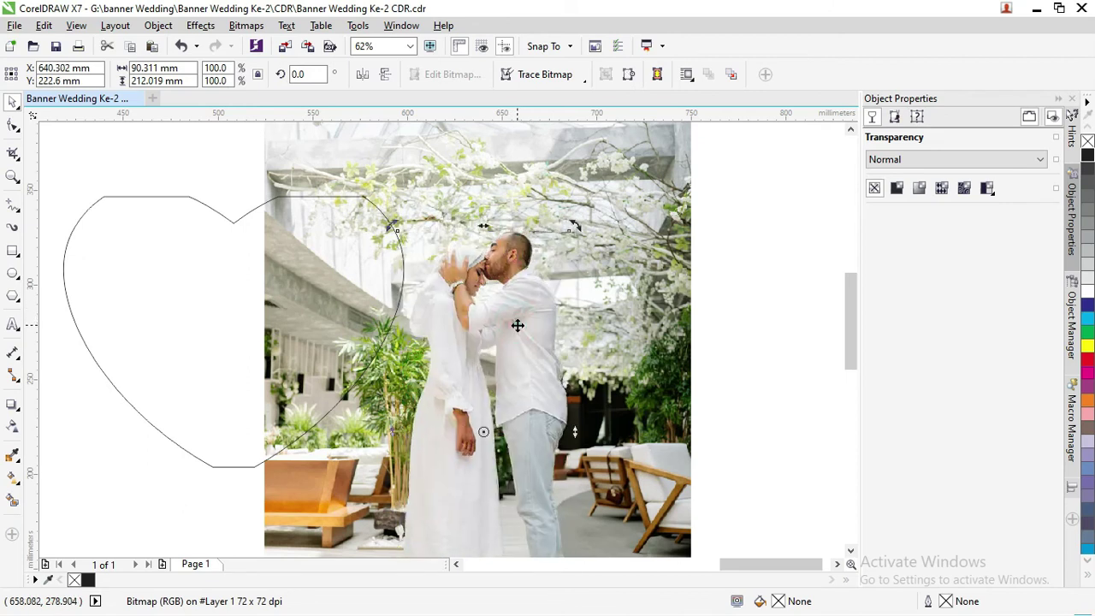
click(712, 304)
scroll(498, 253, up, 4)
click(499, 259)
key(Right)
key(Right)
key(Right)
key(Right)
key(Right)
key(Right)
key(Right)
key(Right)
key(Right)
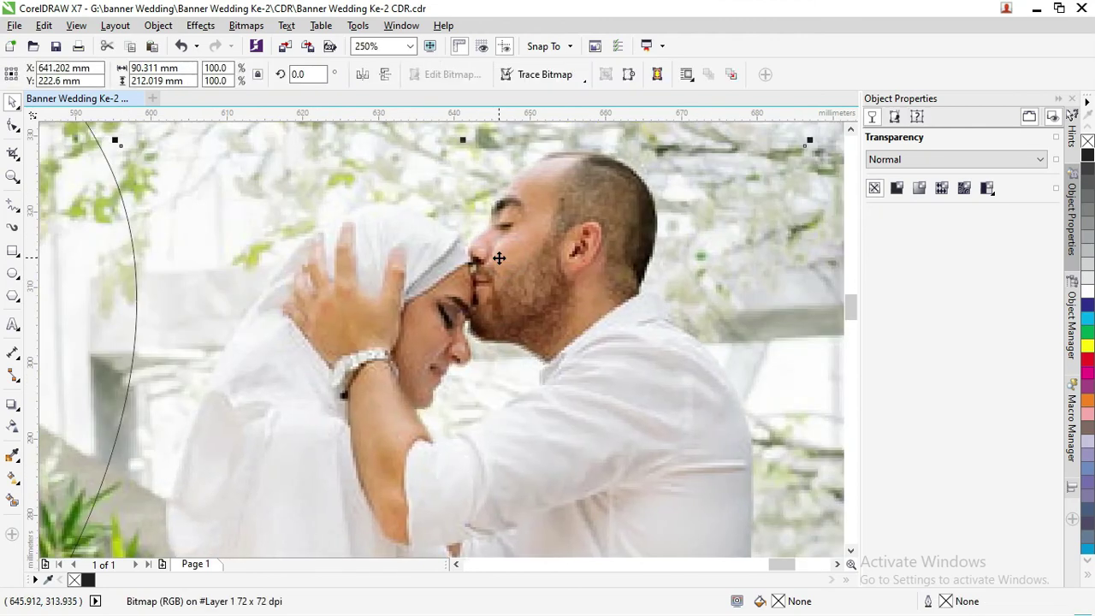
key(Up)
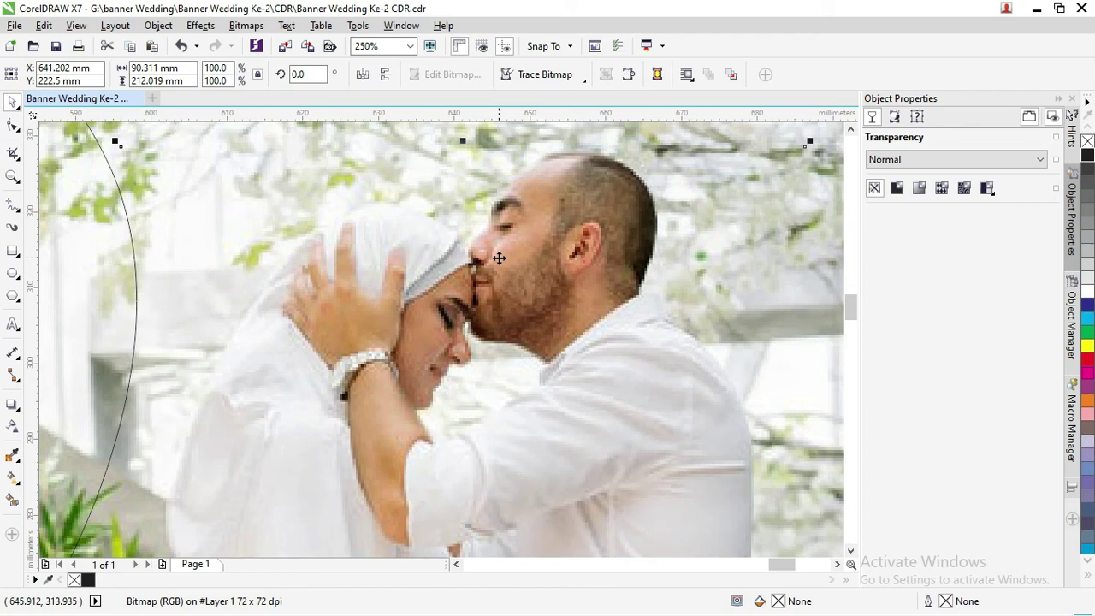
scroll(499, 259, down, 4)
scroll(501, 253, down, 2)
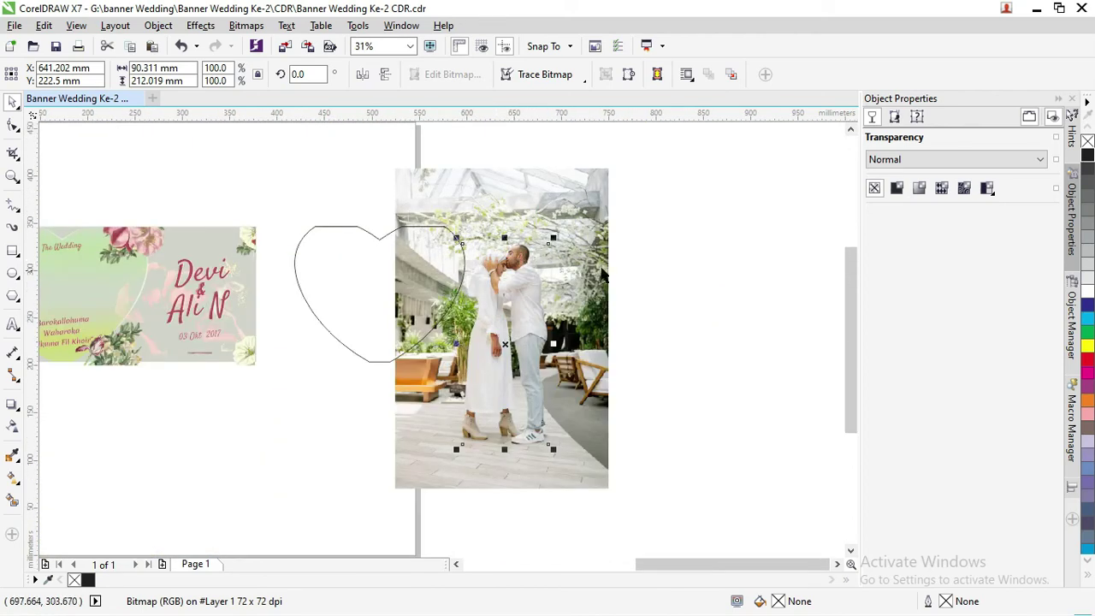
click(630, 250)
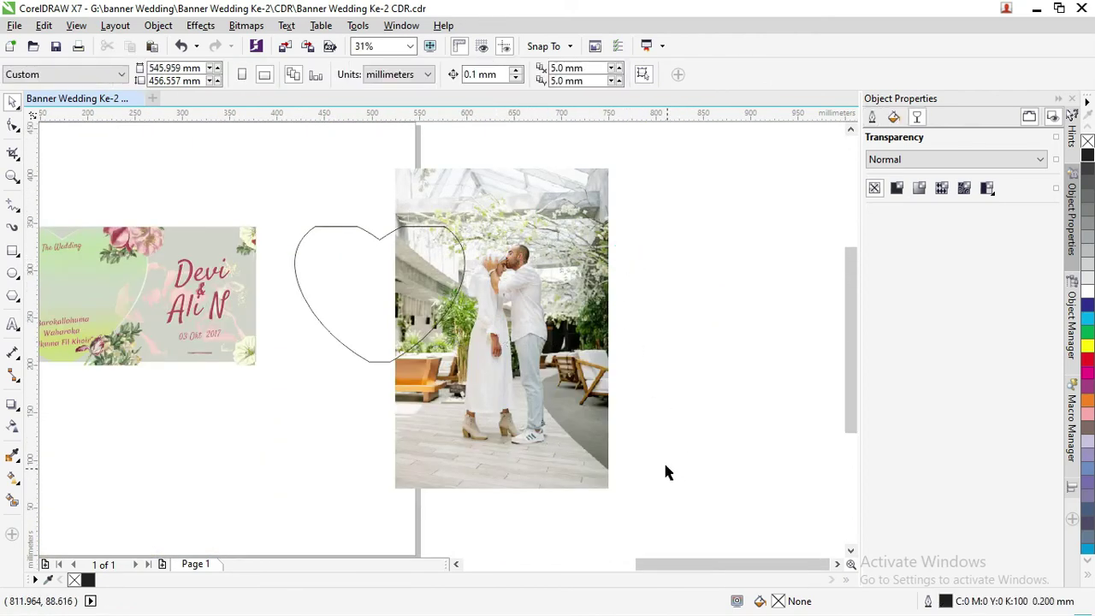
drag(719, 501, 362, 143)
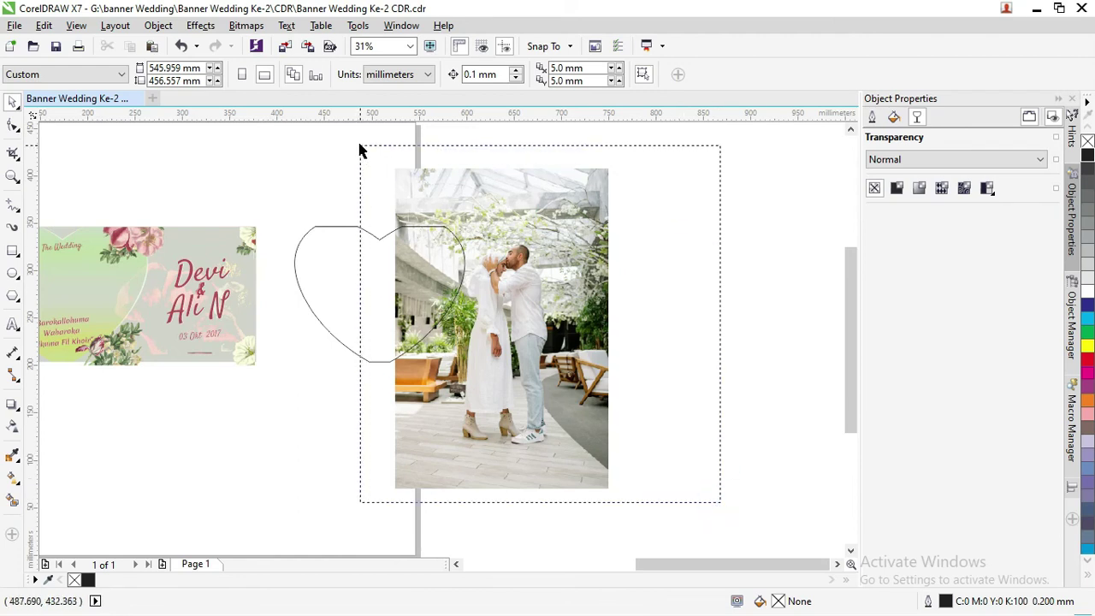
right_click(486, 202)
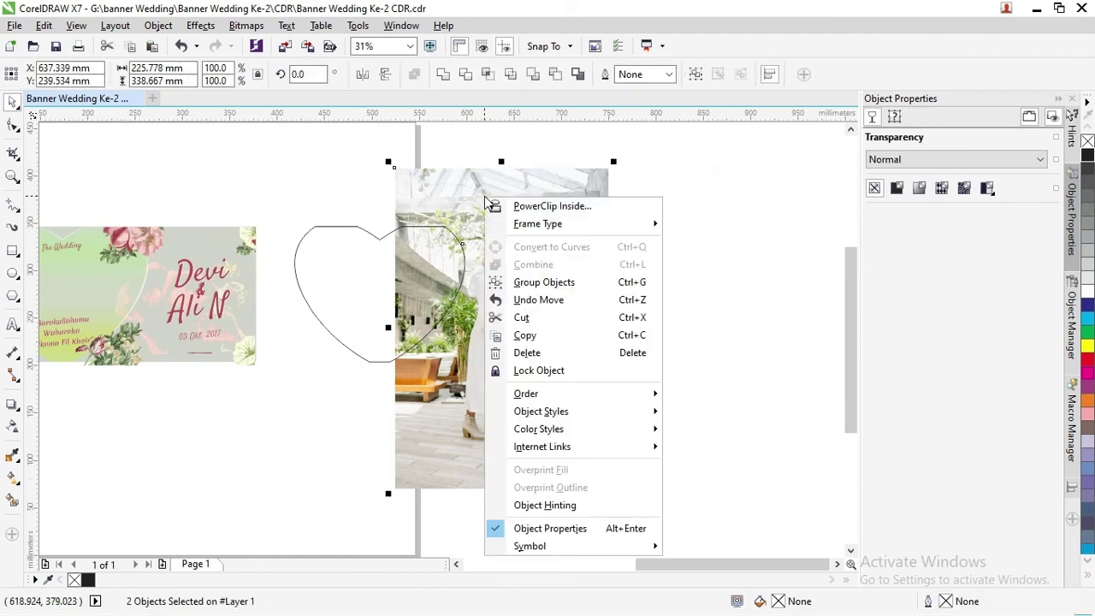
Group the photo objects and PowerClip them inside the heart shape
click(524, 283)
right_click(462, 216)
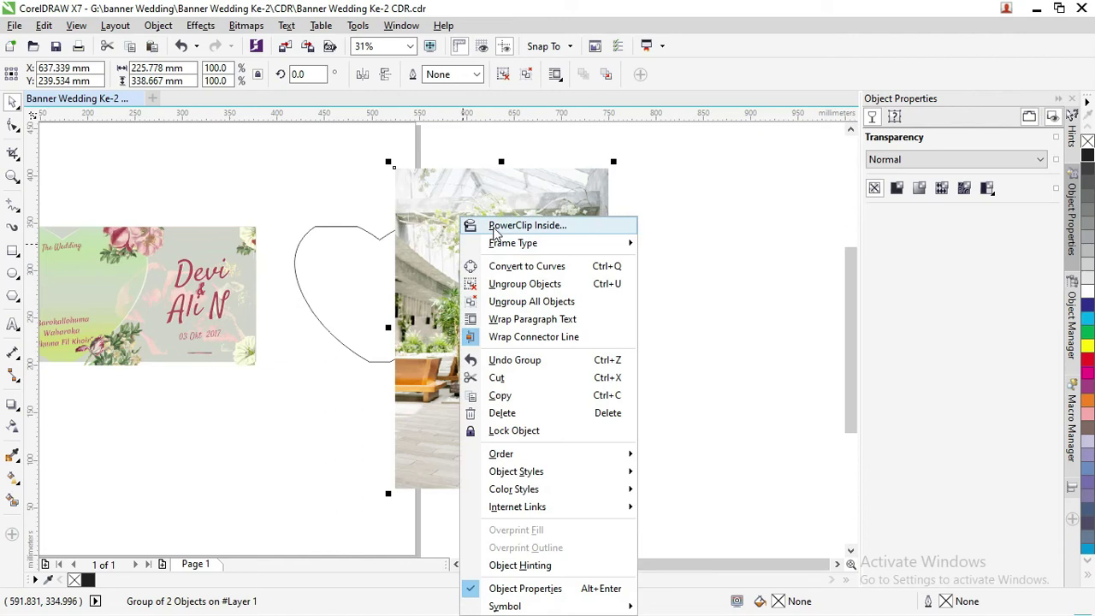
click(488, 227)
click(362, 260)
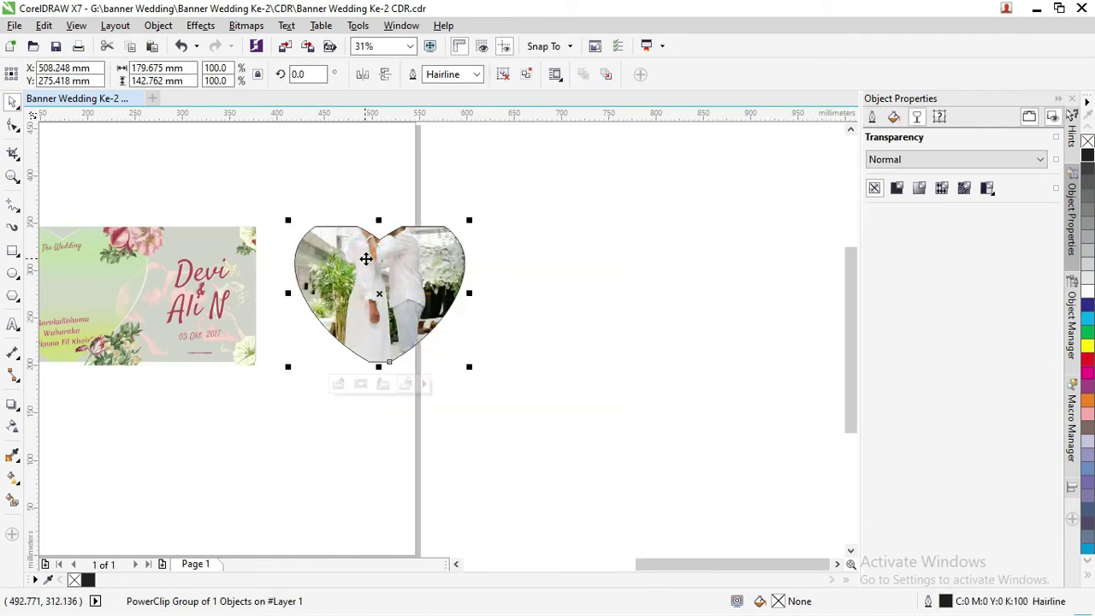
Edit the PowerClip, moving the photo down and right, and ungroup the contents
right_click(371, 262)
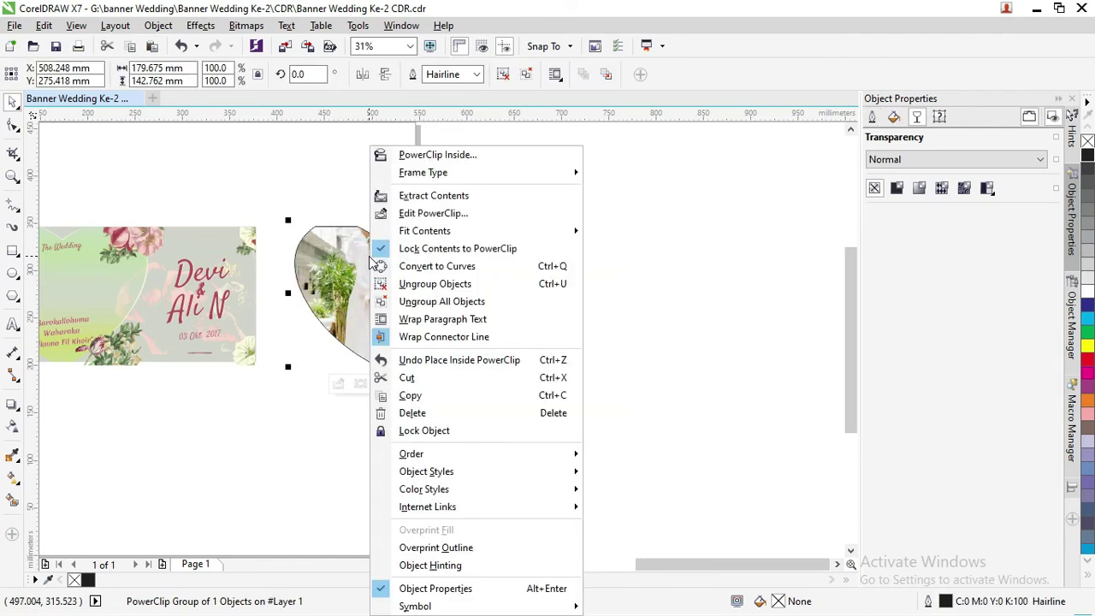
click(432, 213)
drag(420, 255, 418, 281)
click(418, 283)
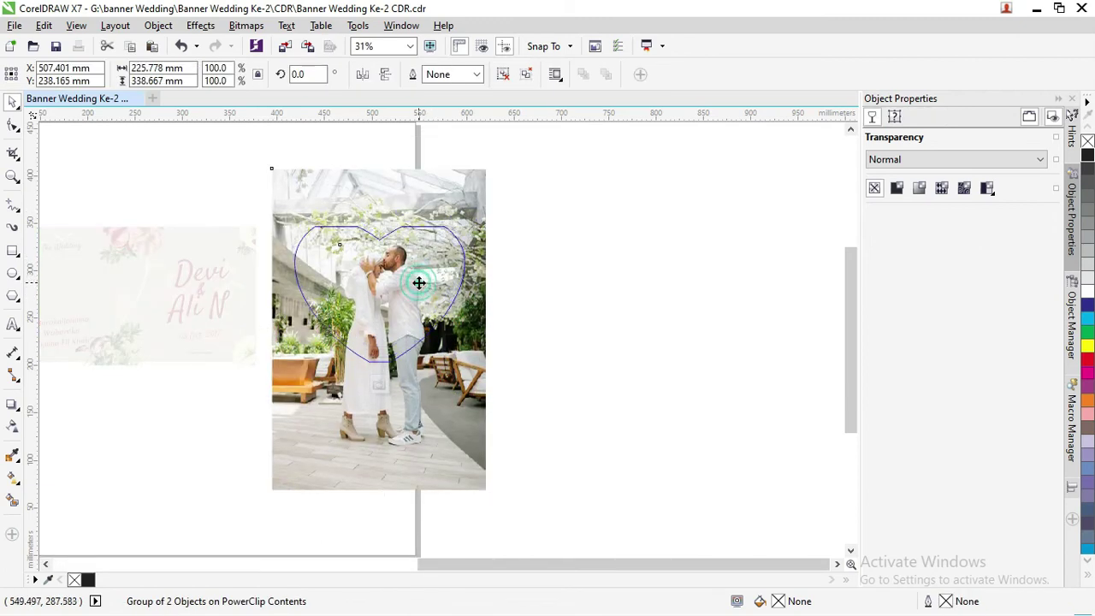
drag(418, 282, 629, 307)
right_click(617, 305)
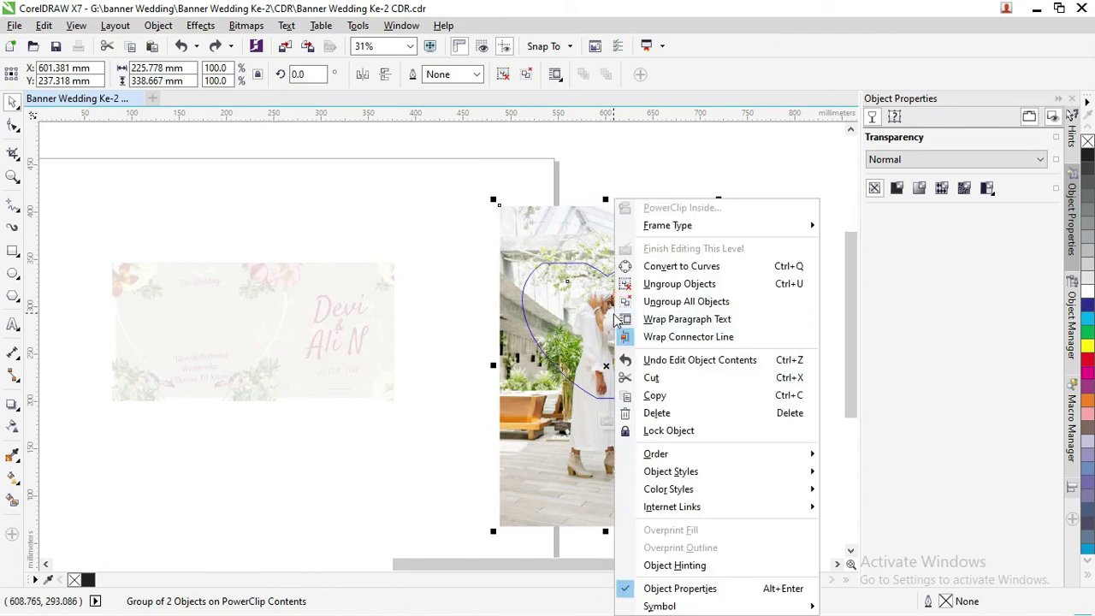
click(663, 301)
click(767, 283)
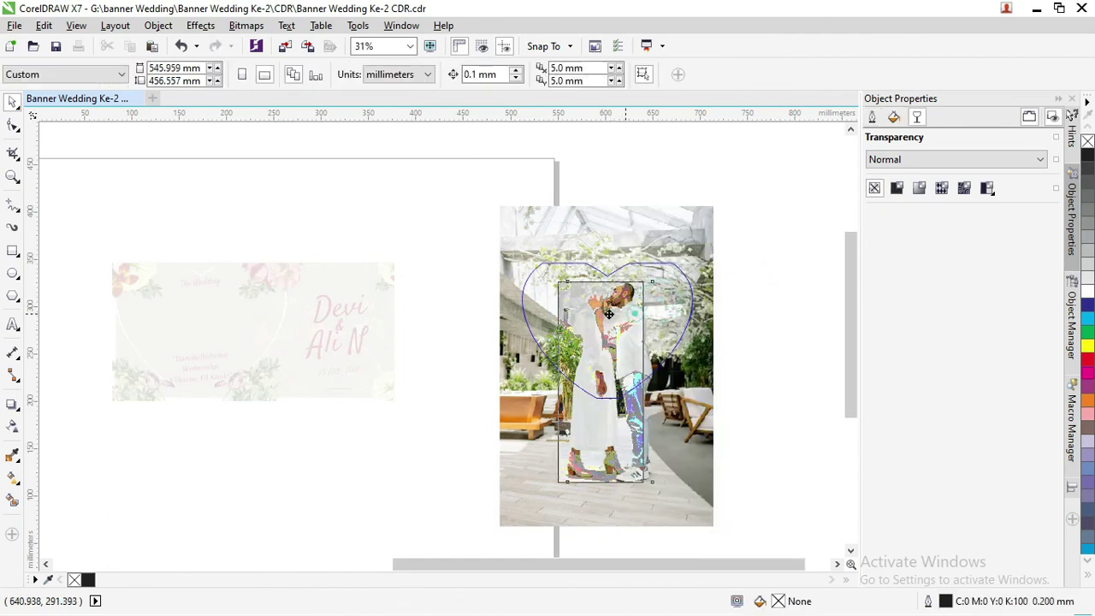
Centre the kissing couple inside the heart and finish editing the PowerClip
click(583, 313)
drag(708, 314, 710, 306)
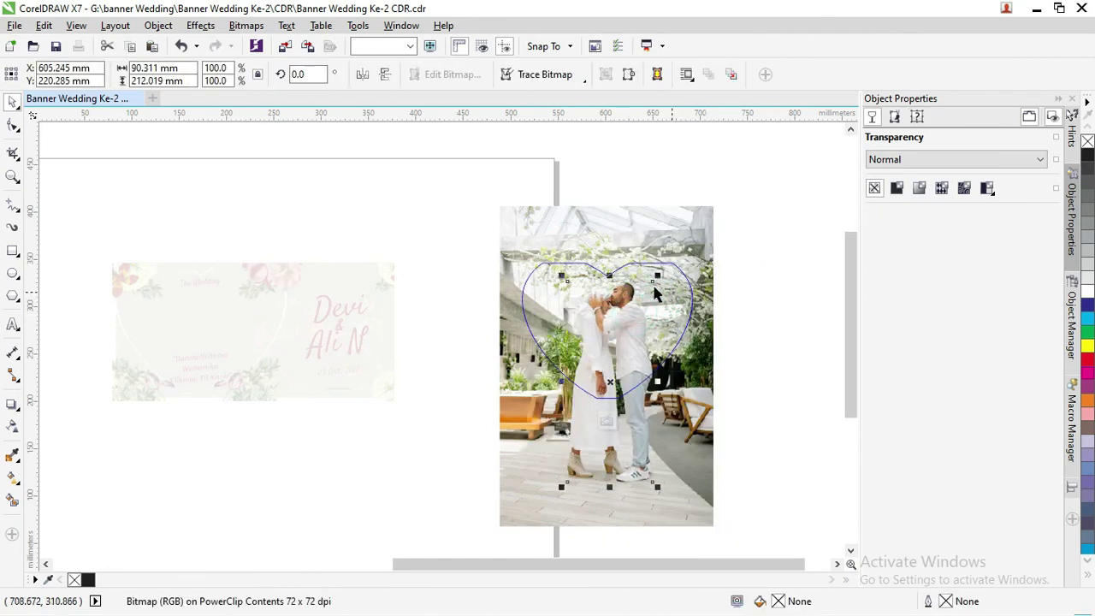
scroll(651, 295, up, 2)
drag(615, 319, 564, 293)
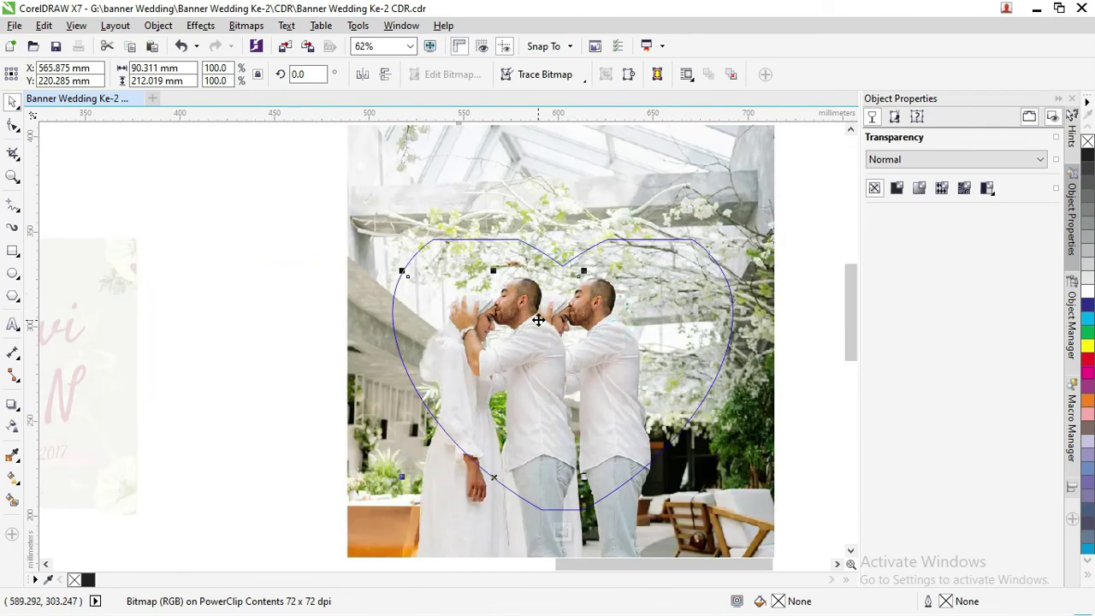
scroll(522, 286, down, 2)
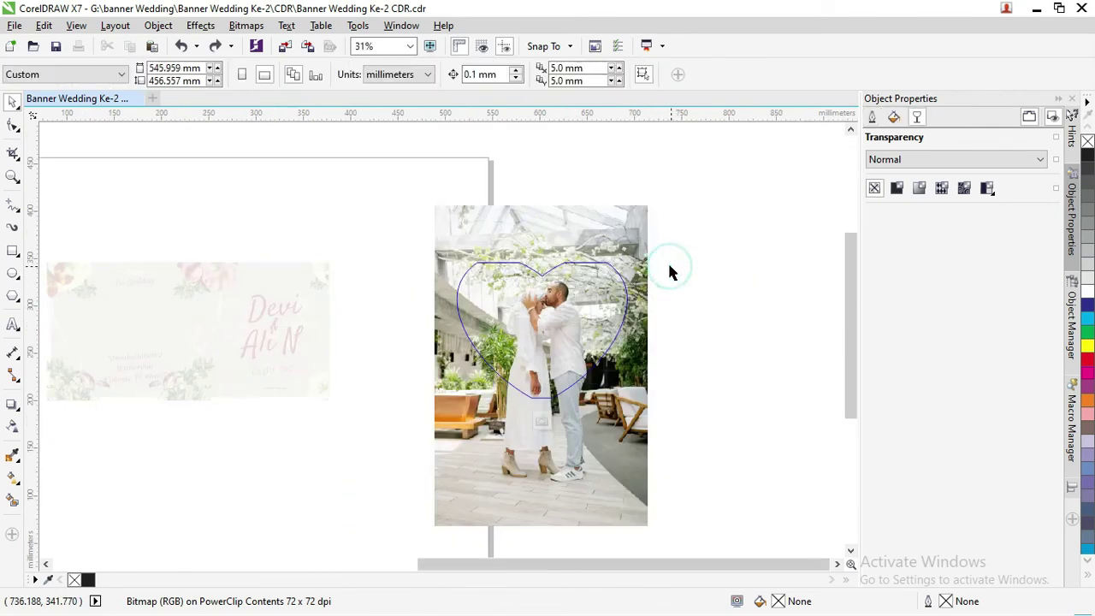
click(593, 273)
right_click(594, 273)
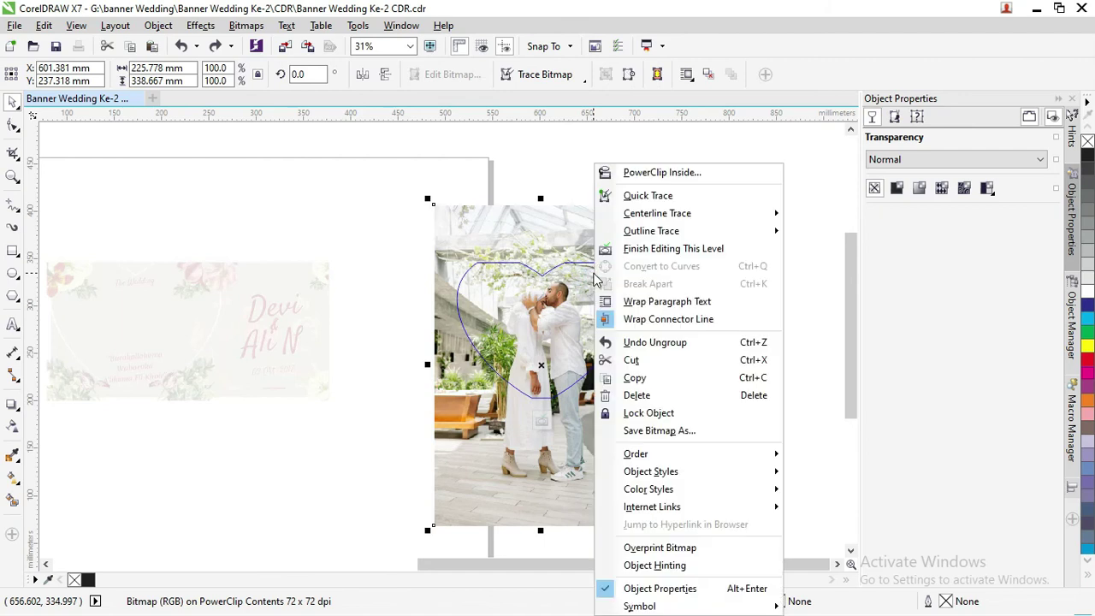
click(634, 249)
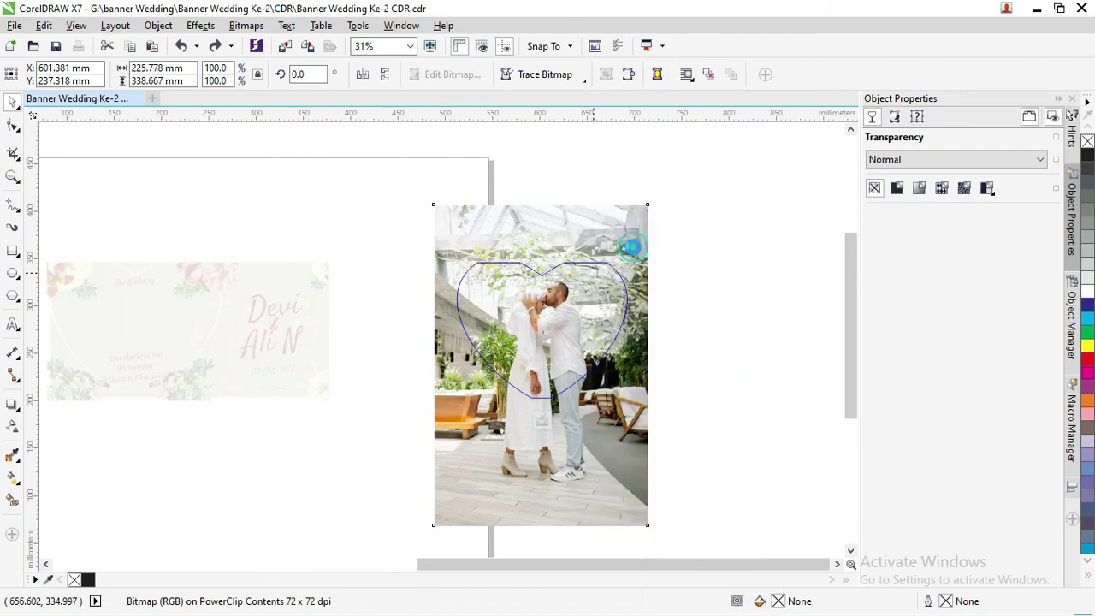
click(679, 261)
Adjust the photo heart's position and drag a duplicate copy out to the right
click(594, 300)
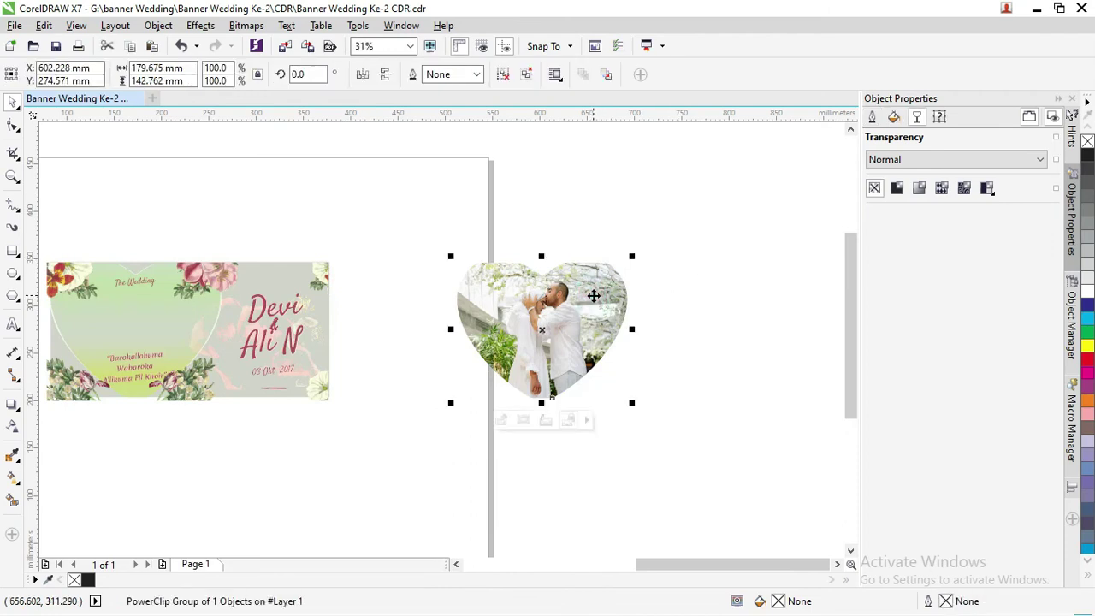
scroll(558, 292, down, 1)
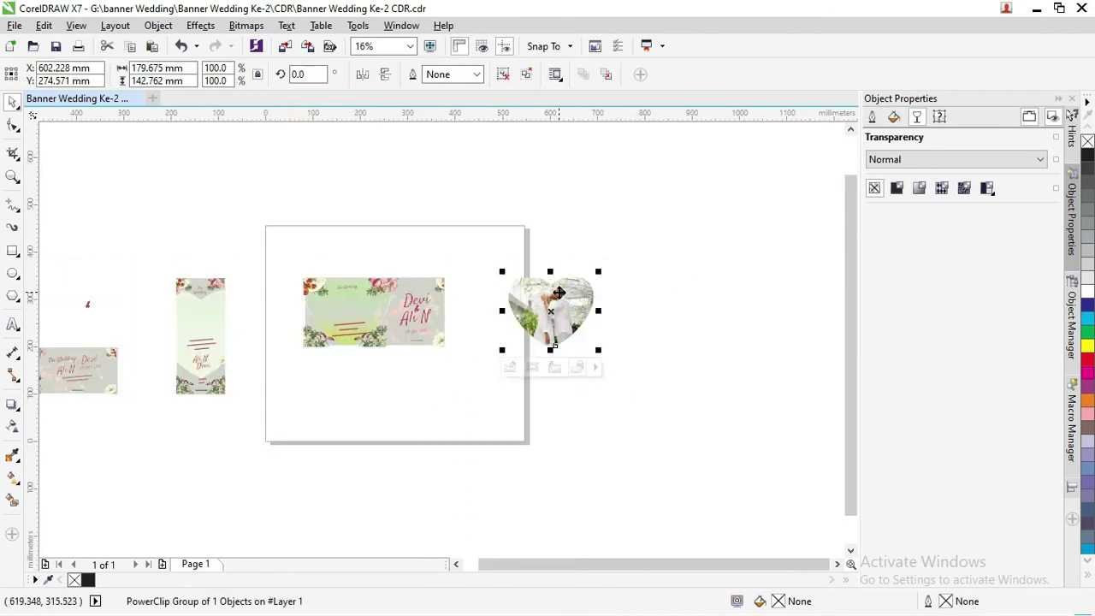
drag(558, 293, 544, 297)
click(658, 300)
click(564, 295)
drag(569, 295, 663, 295)
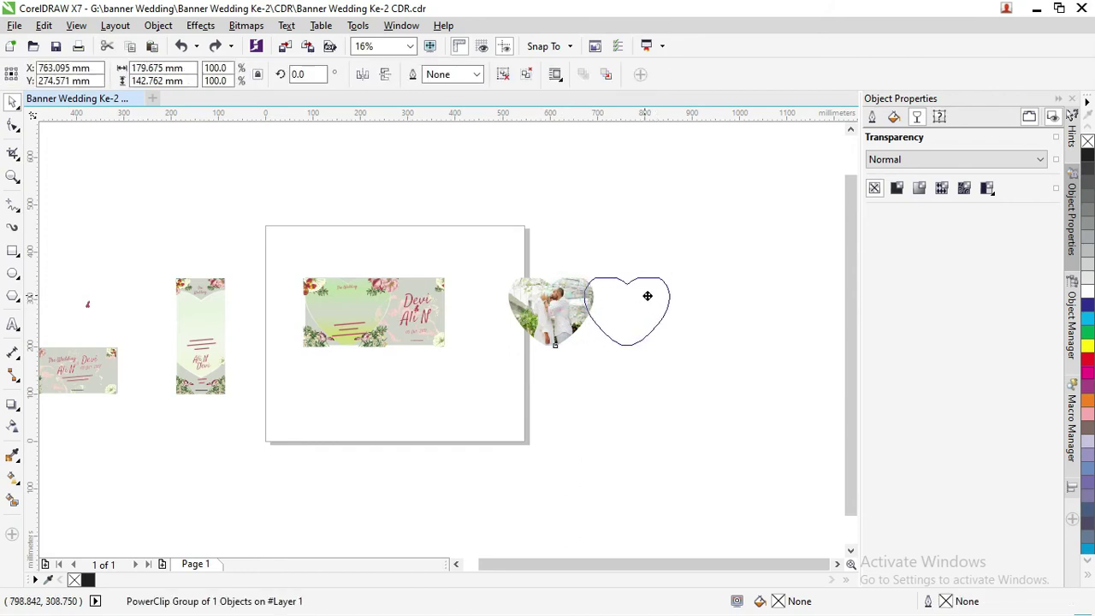
drag(663, 296, 665, 298)
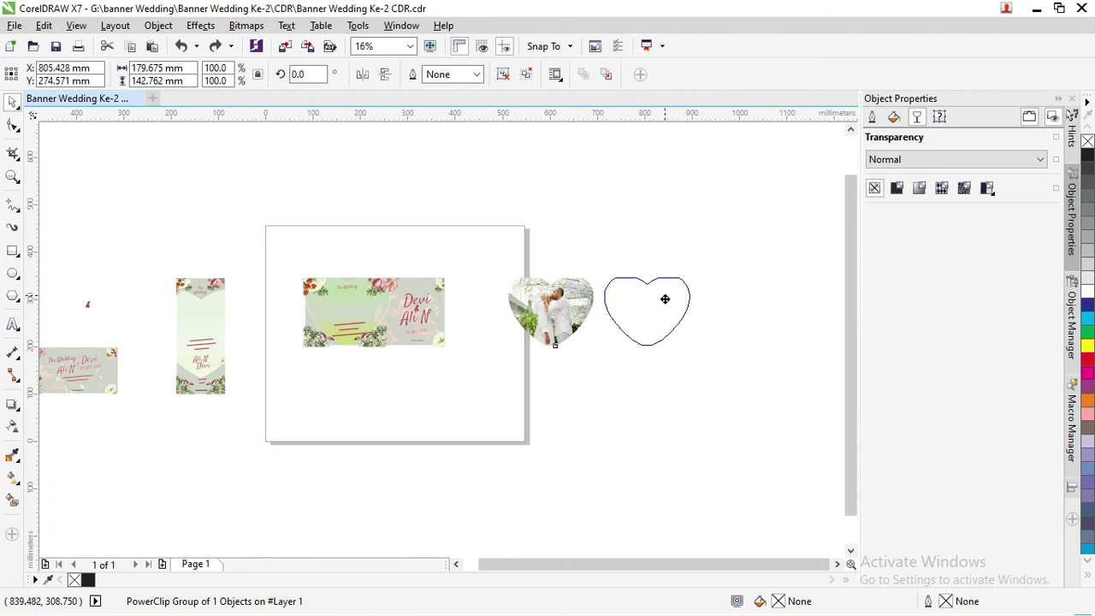
drag(665, 299, 665, 298)
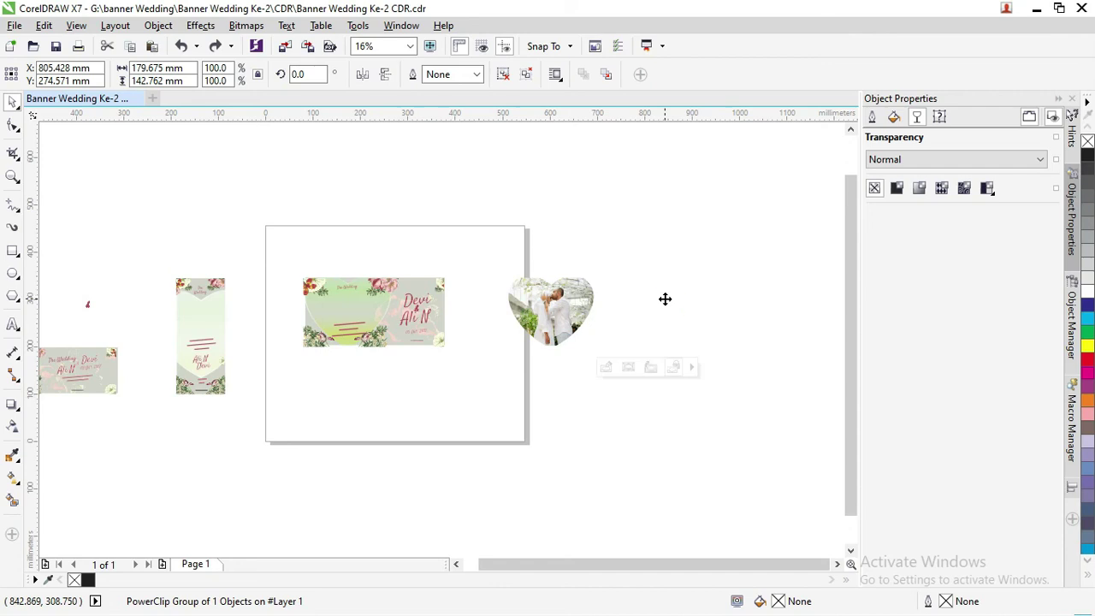
click(725, 297)
click(655, 293)
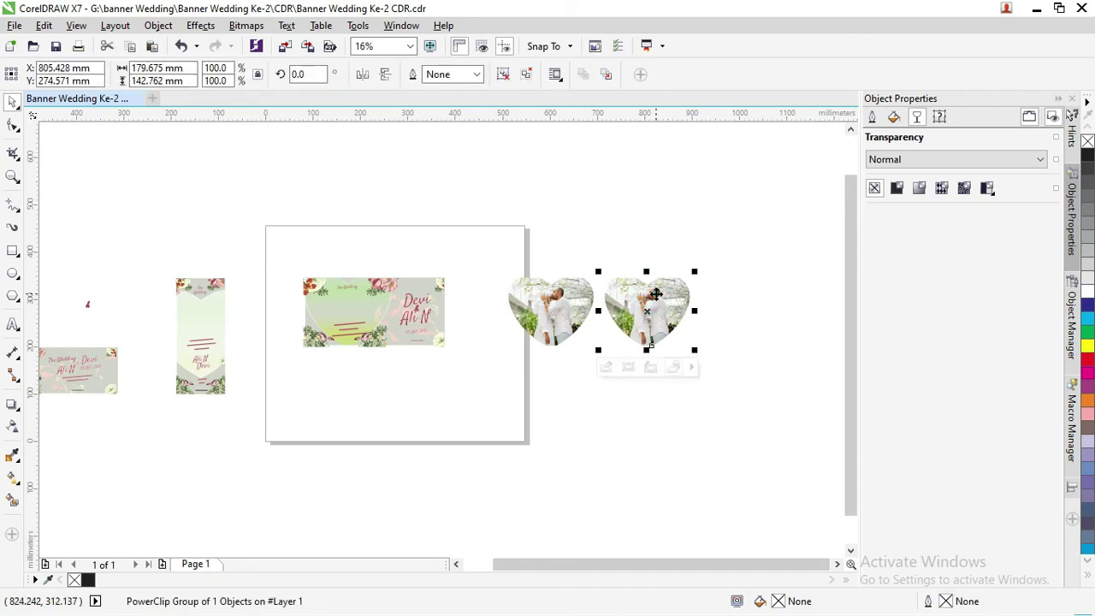
Inspect the original heart's PowerClip contents in node editing, then finish editing it
click(580, 295)
right_click(578, 294)
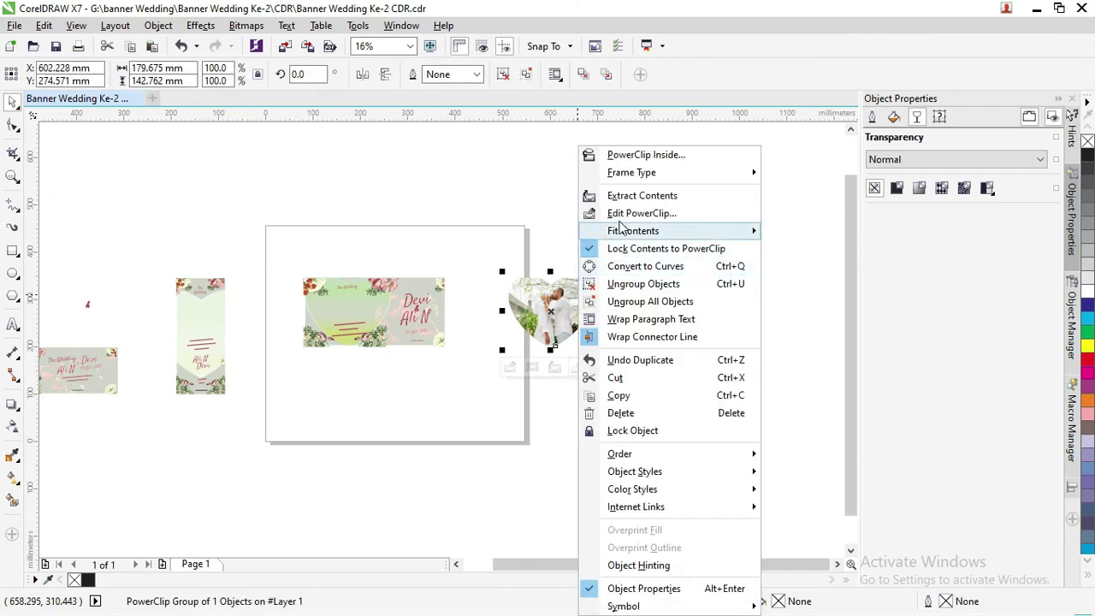
click(616, 213)
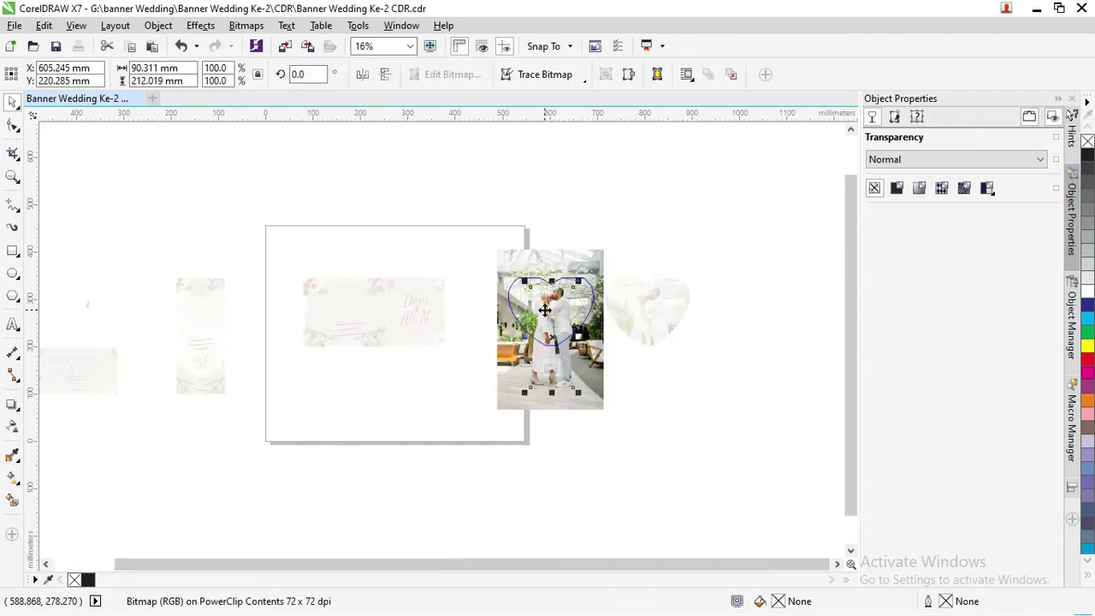
key(Escape)
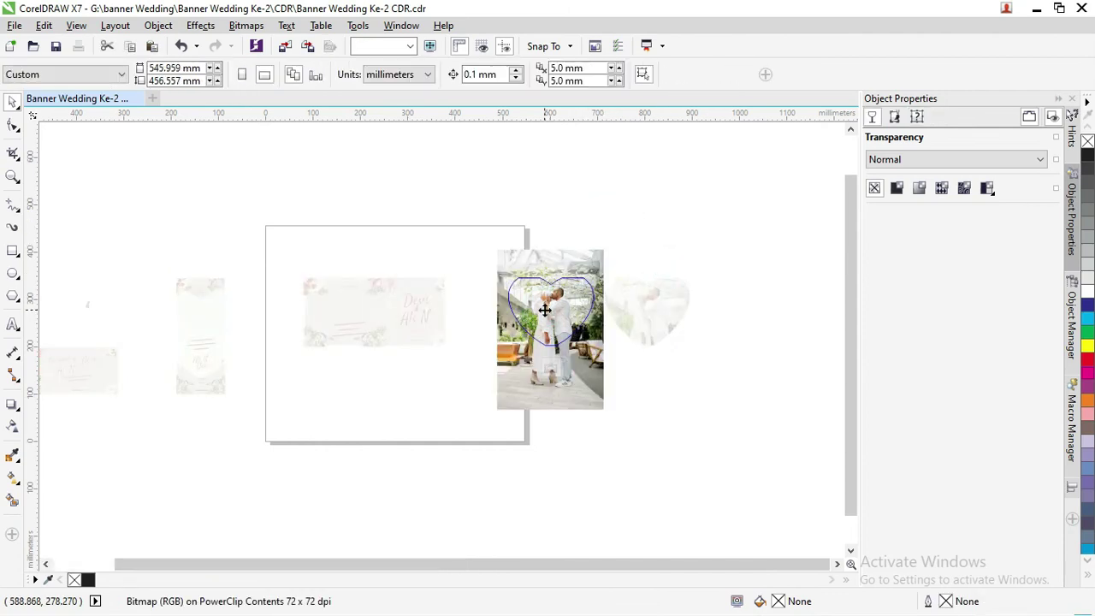
key(F10)
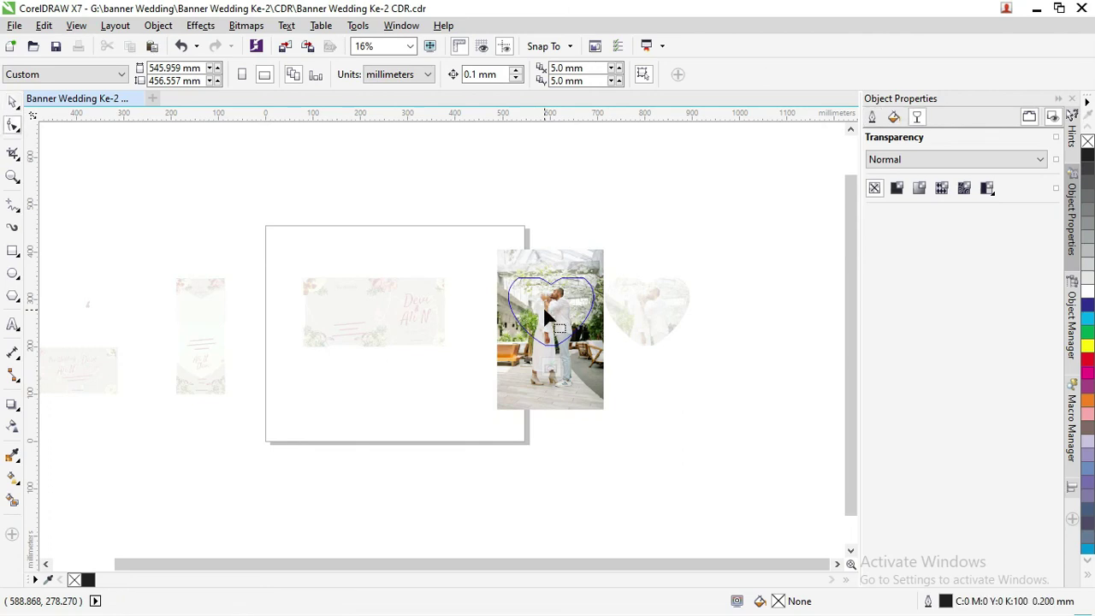
click(545, 309)
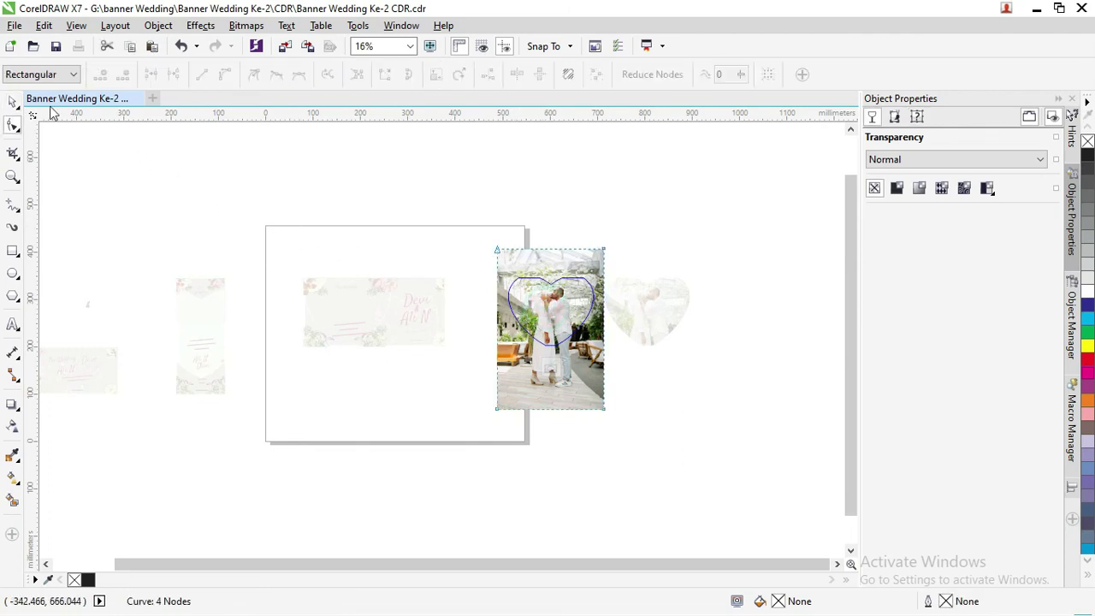
click(13, 101)
click(337, 163)
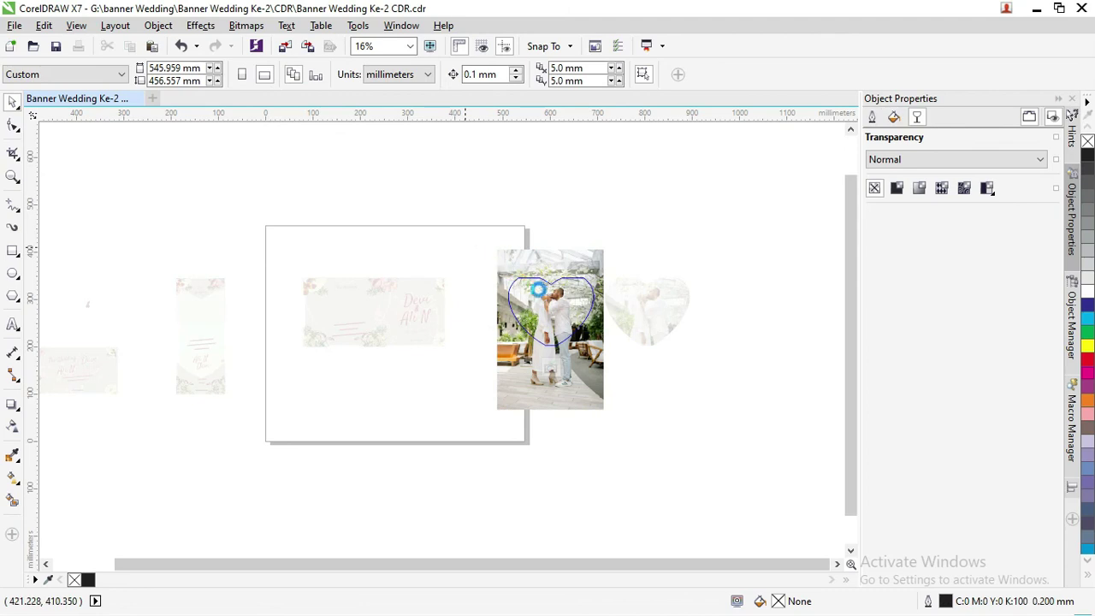
right_click(536, 293)
click(590, 246)
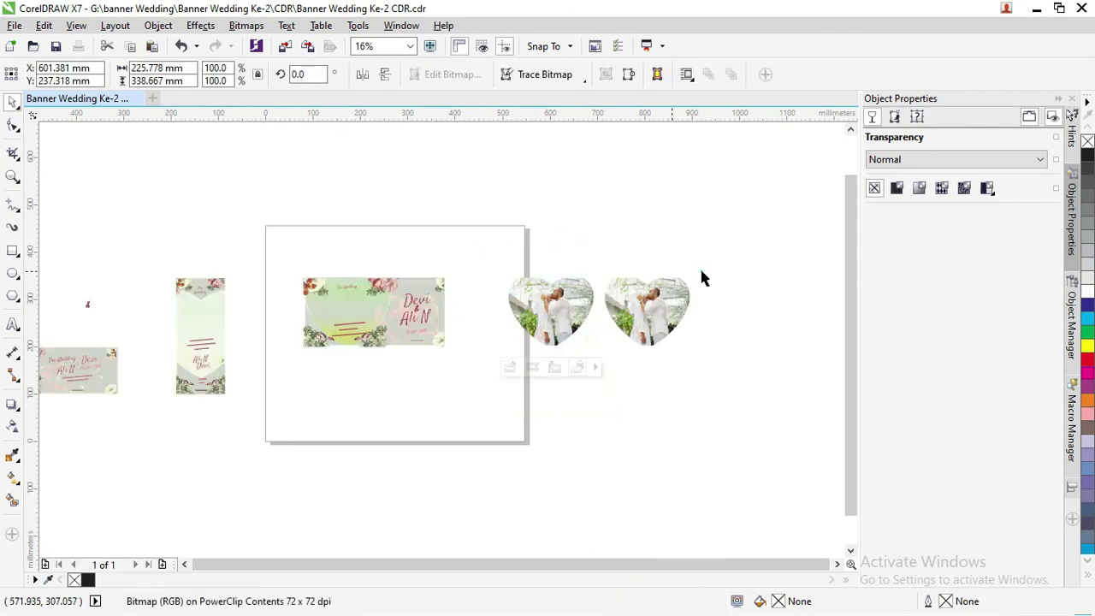
Delete the large background photo from the copied heart's PowerClip, keeping only the cut-out couple
click(648, 313)
right_click(655, 310)
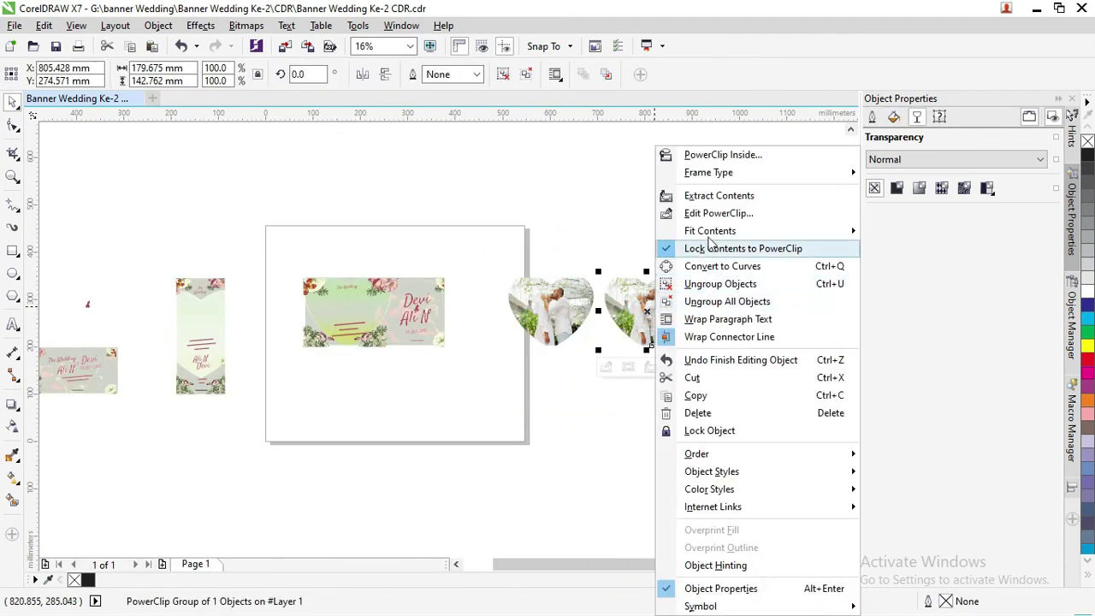
click(716, 213)
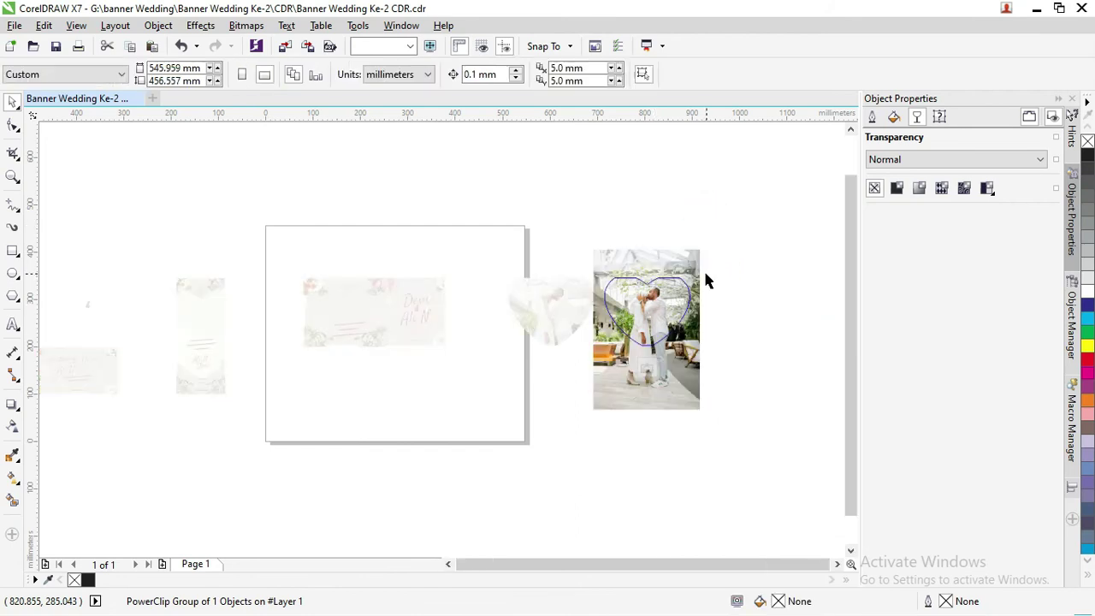
click(684, 261)
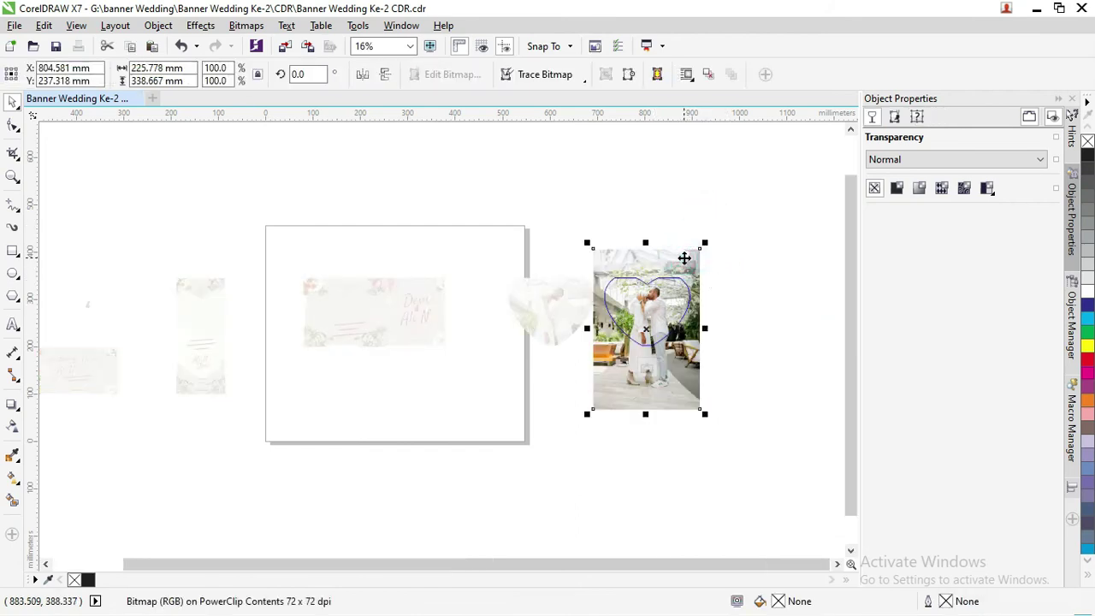
key(Delete)
right_click(664, 304)
click(642, 248)
right_click(652, 298)
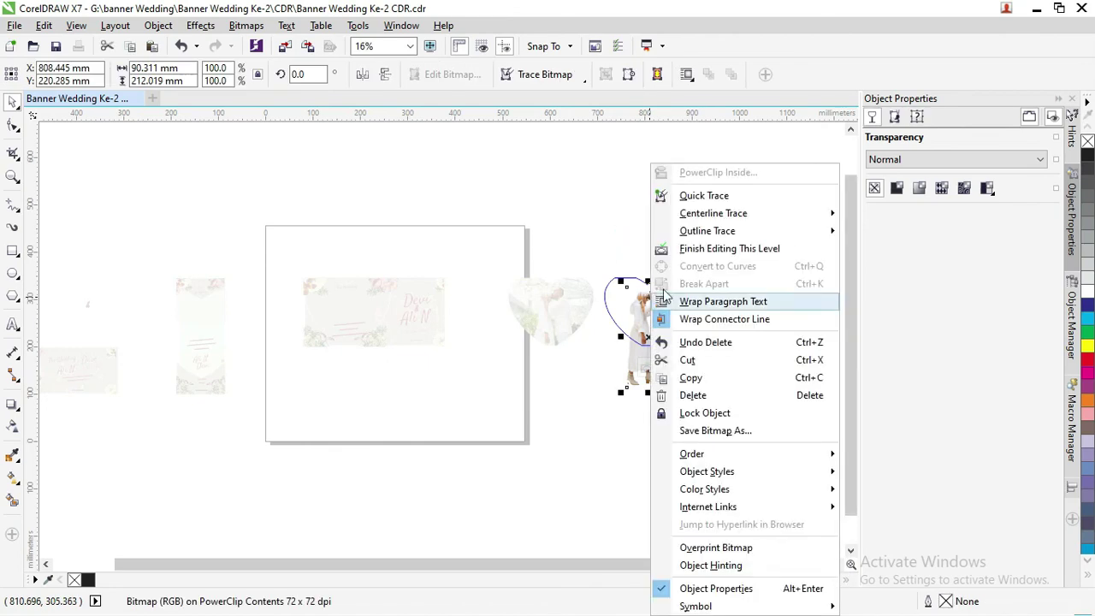
click(687, 248)
scroll(482, 233, up, 2)
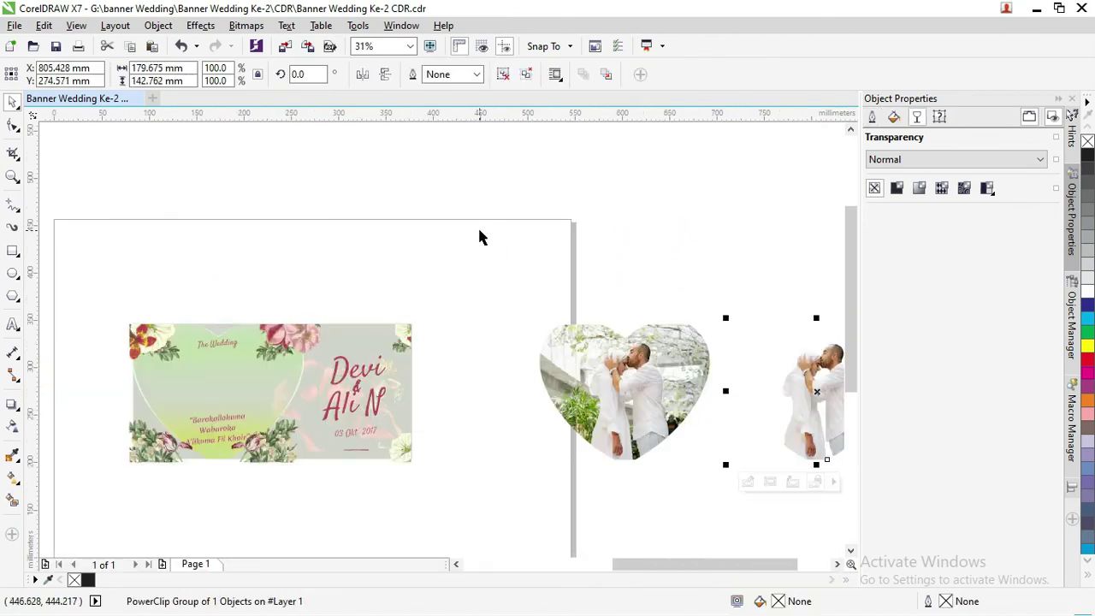
scroll(541, 254, down, 2)
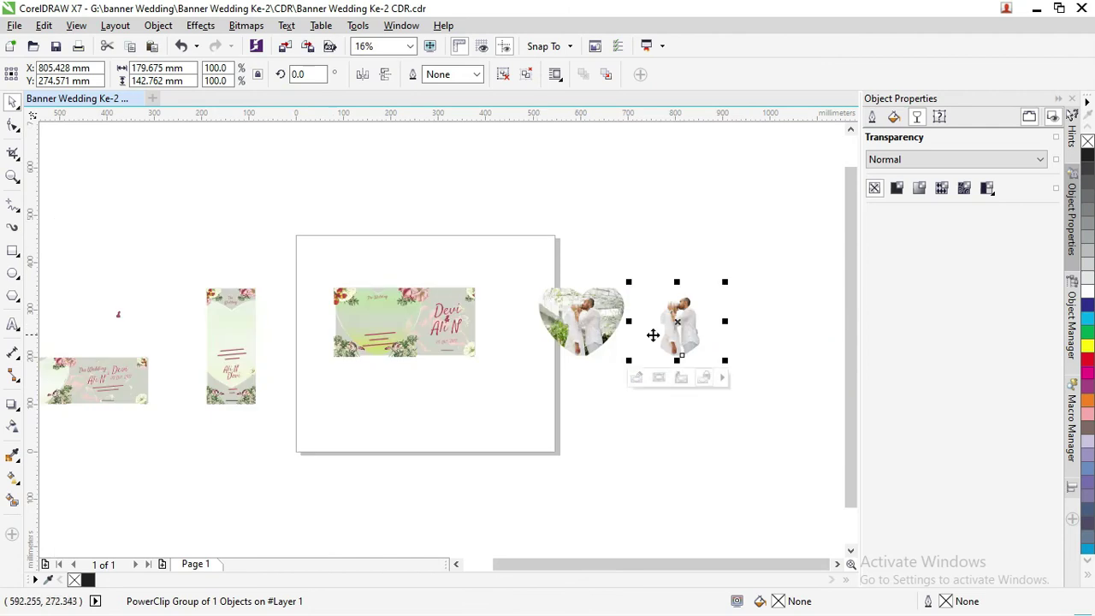
Left-align the greenhouse photo heart to the banner and send it behind the floral artwork
click(589, 323)
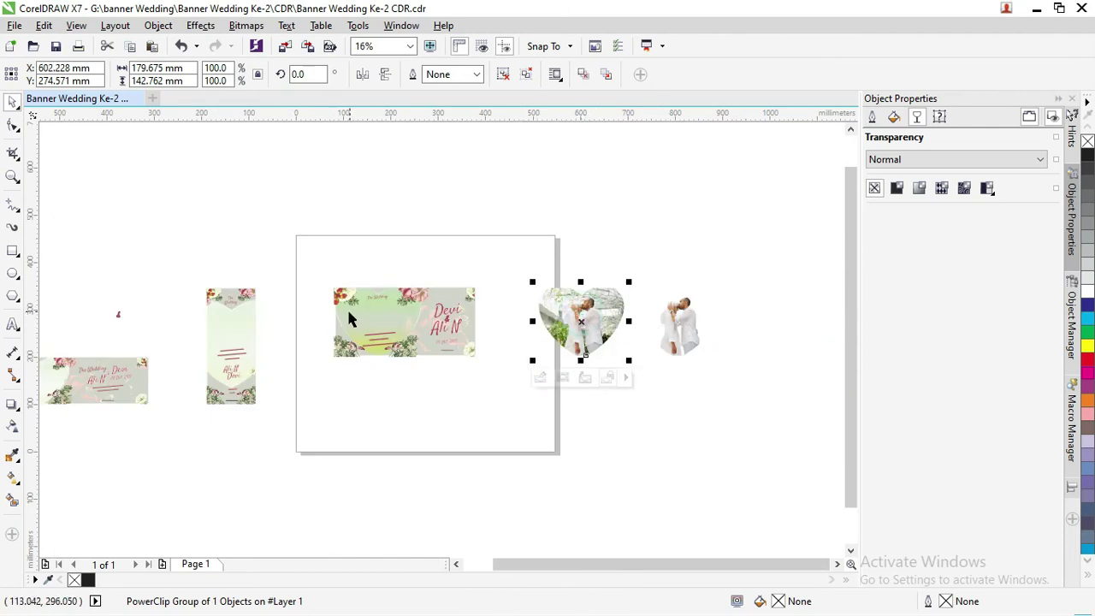
shift+click(393, 324)
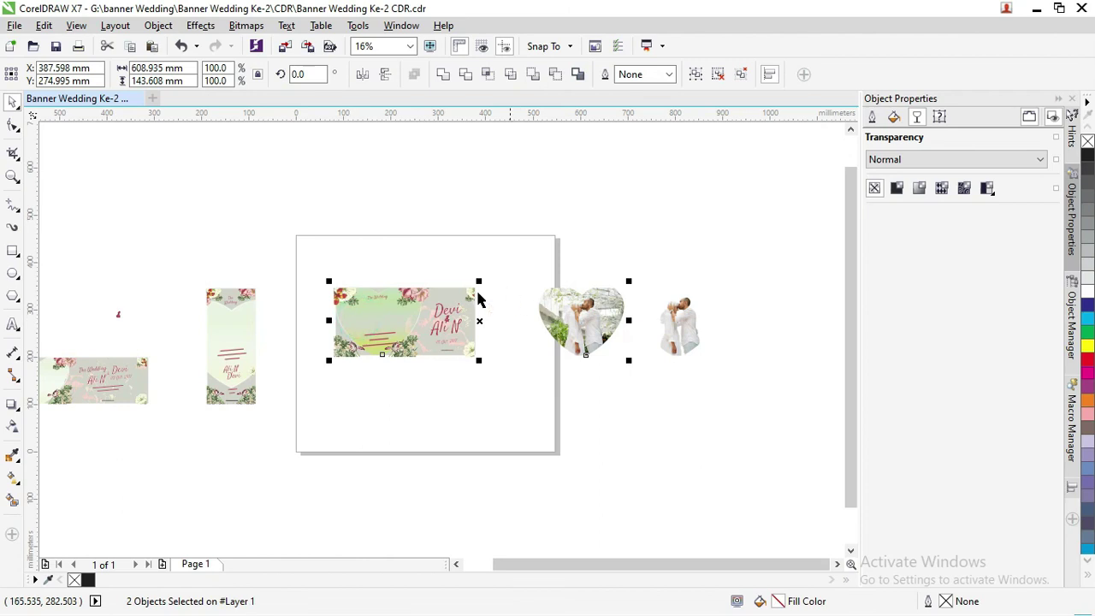
key(l)
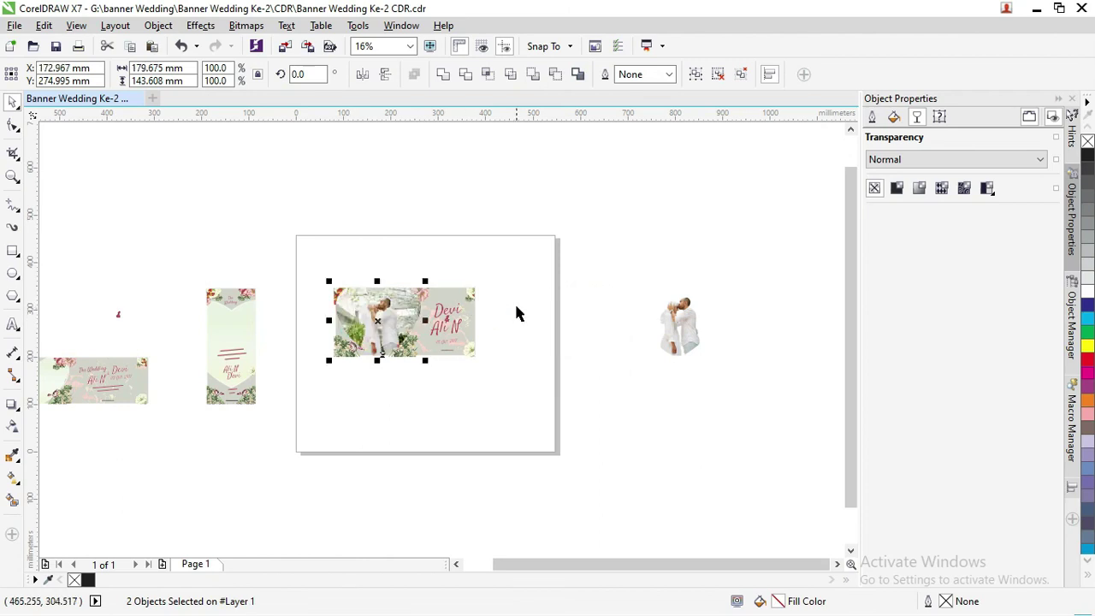
scroll(354, 257, up, 2)
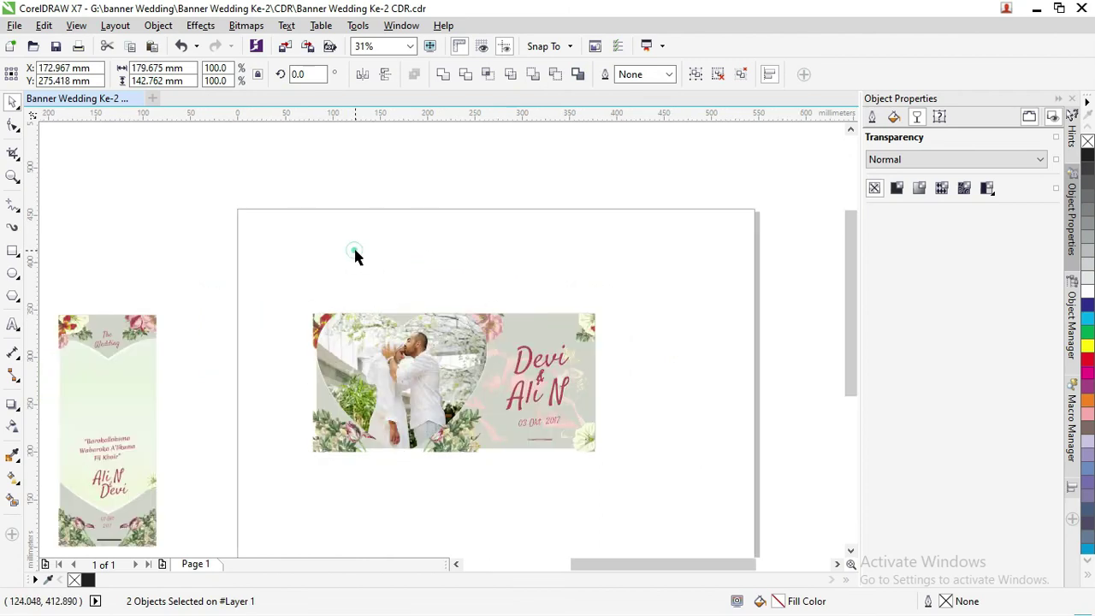
click(390, 329)
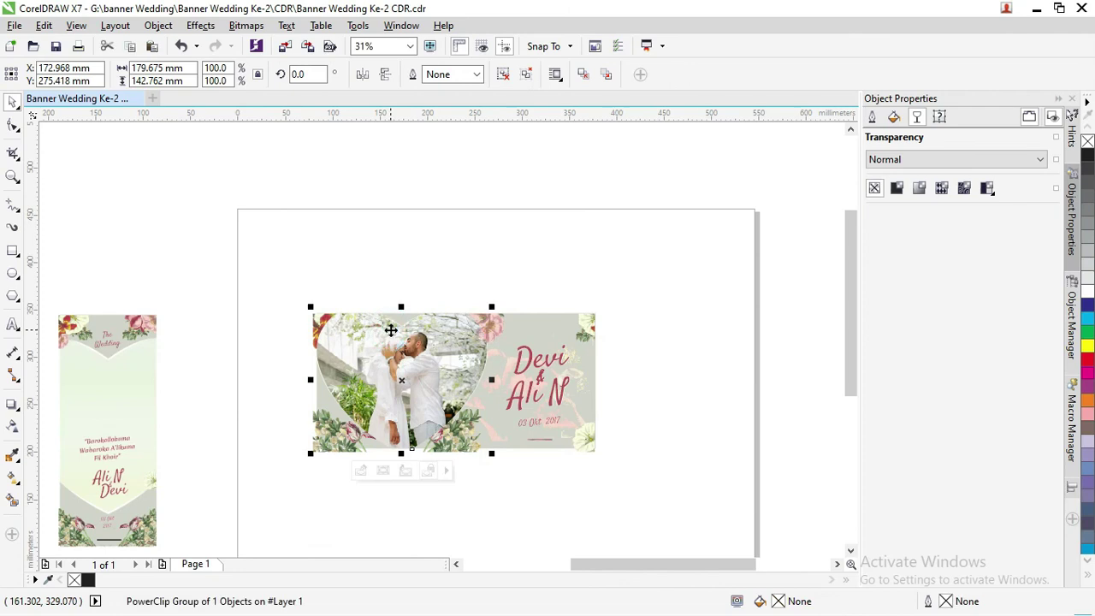
click(391, 329)
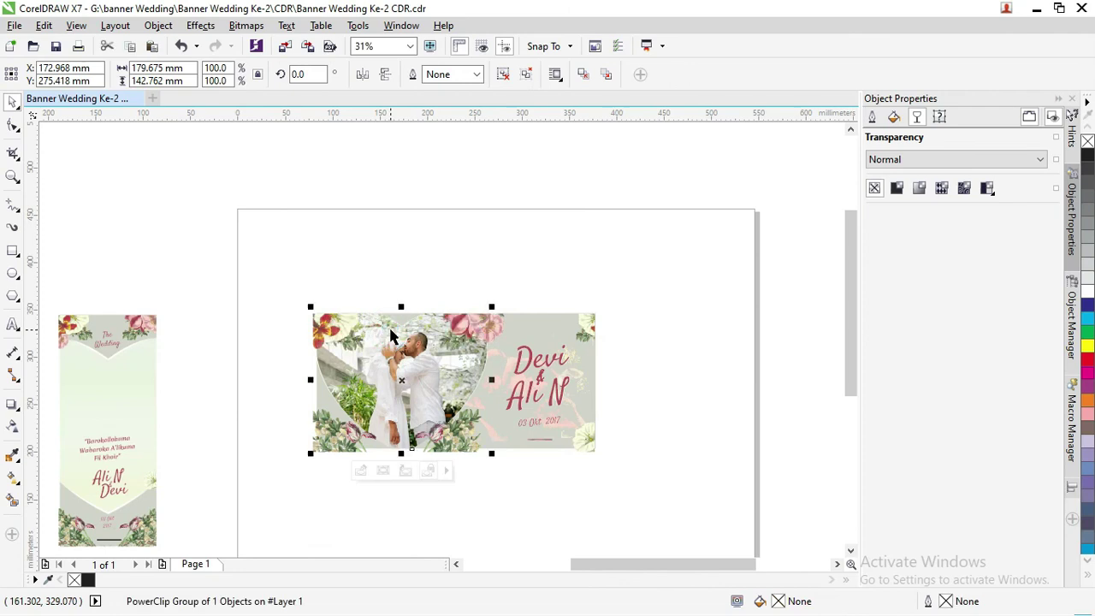
click(390, 334)
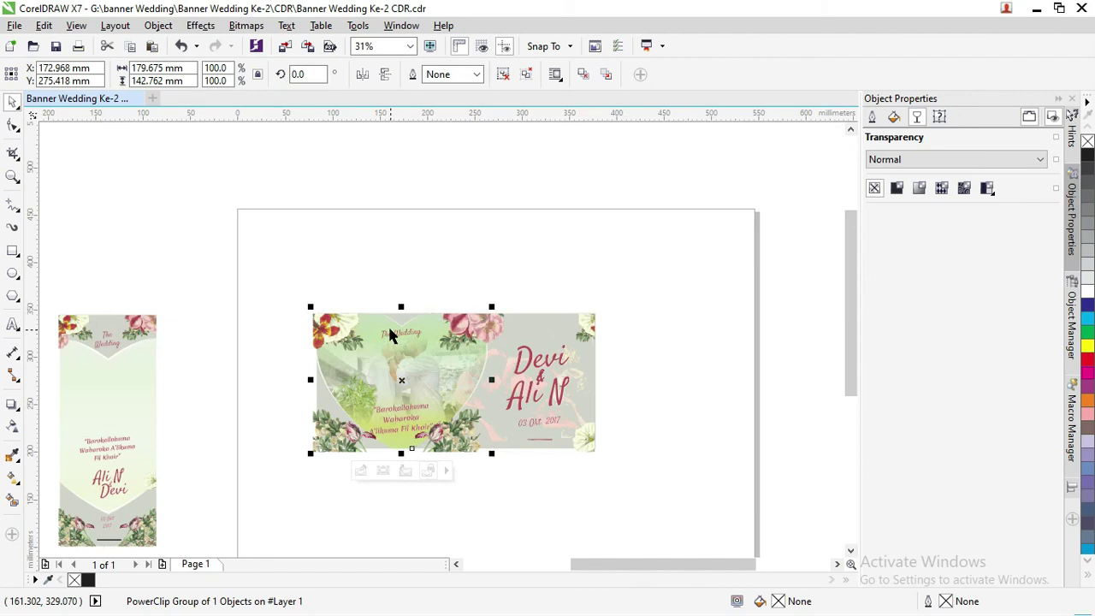
scroll(414, 320, up, 1)
scroll(331, 302, down, 1)
scroll(332, 303, down, 1)
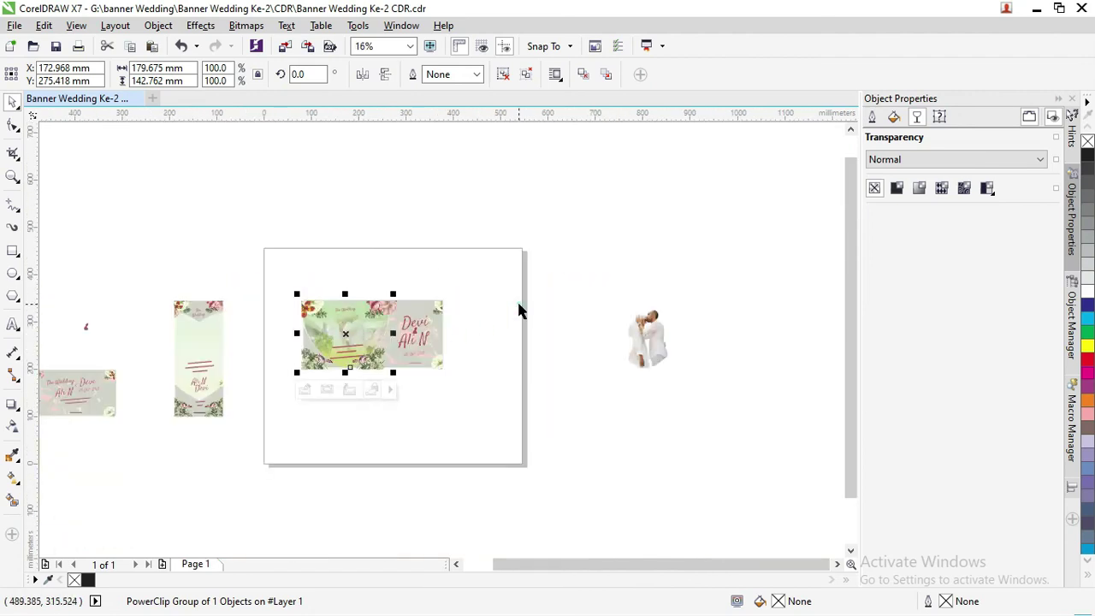
click(641, 341)
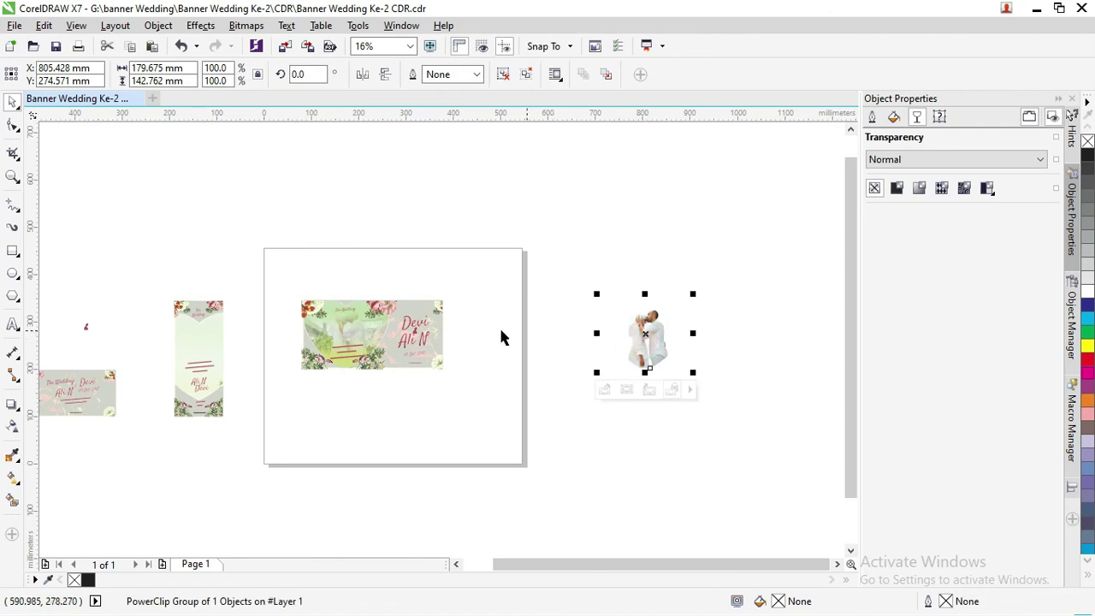
Centre-align the cut-out couple photo onto the banner's heart and adjust its stacking
shift+click(318, 334)
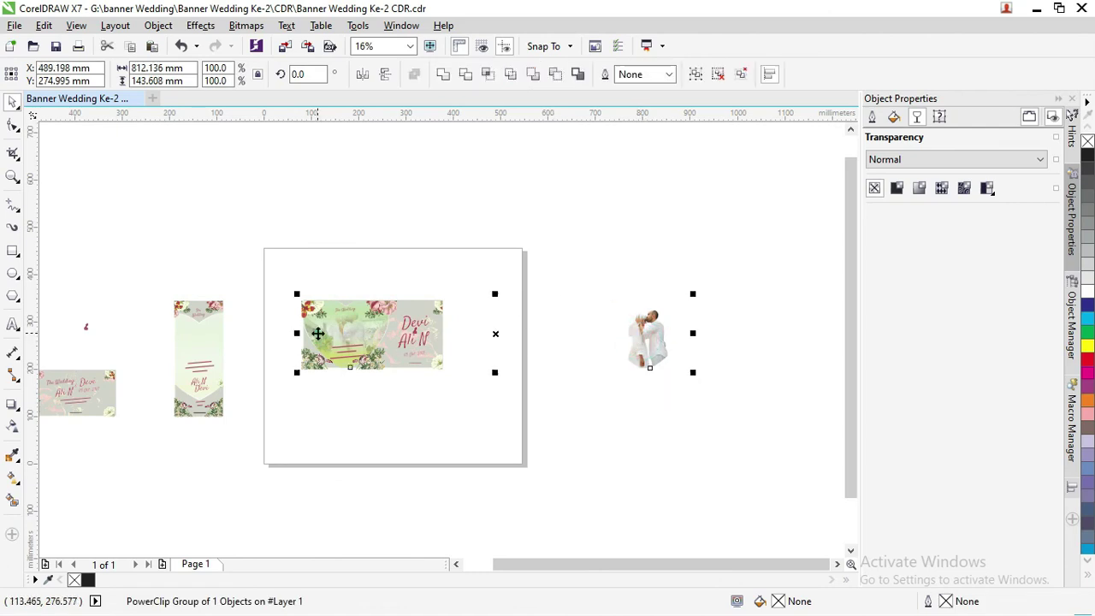
key(c)
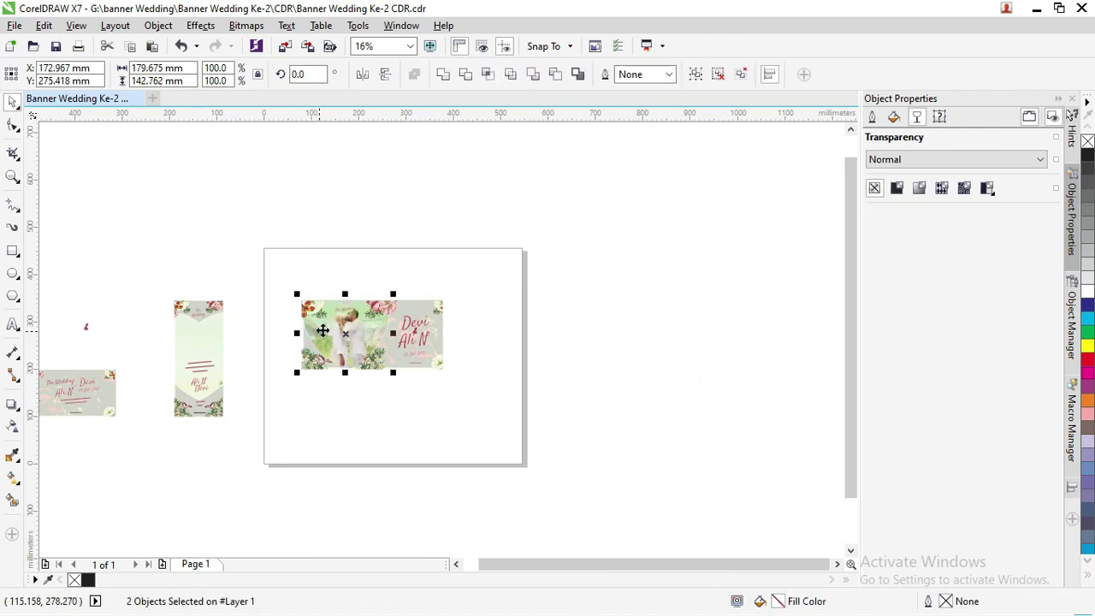
click(348, 261)
scroll(358, 338, up, 2)
click(357, 336)
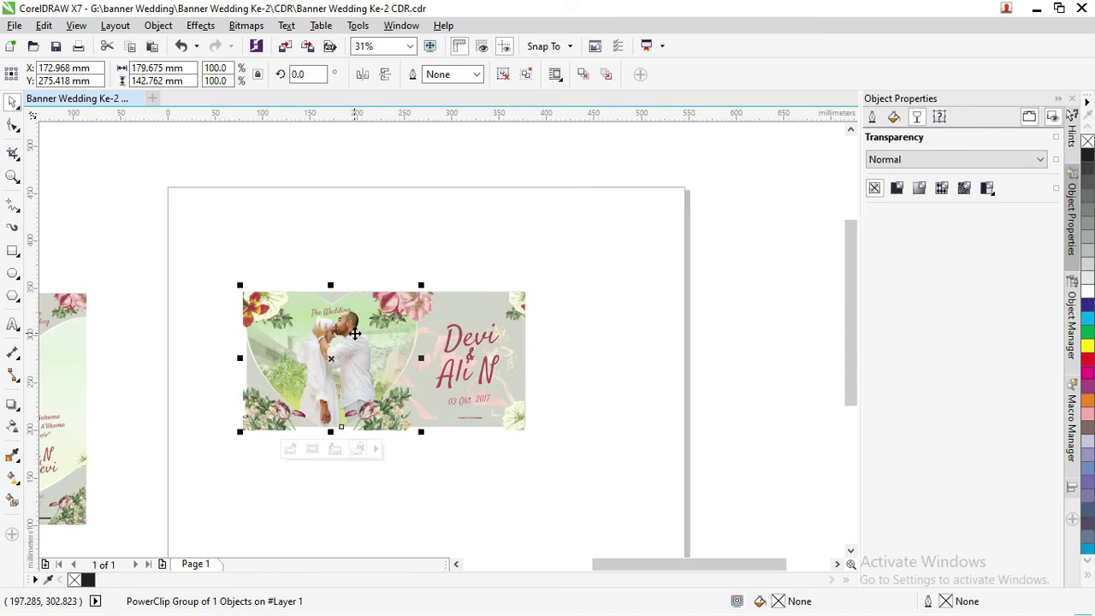
click(356, 339)
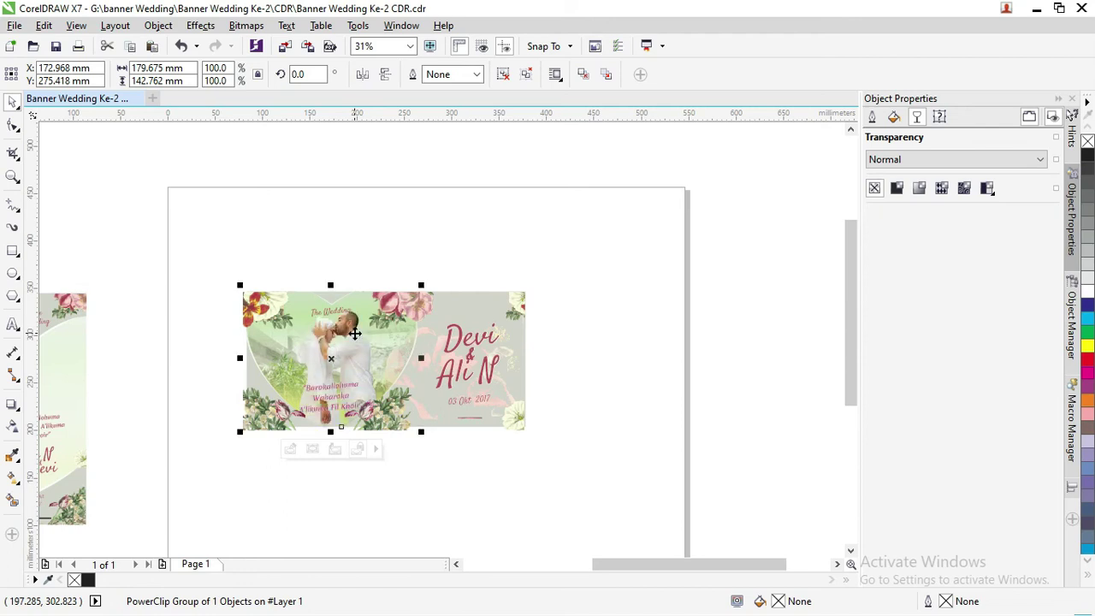
click(371, 256)
Raise the bottom flowers and blessing text group slightly
scroll(342, 356, up, 2)
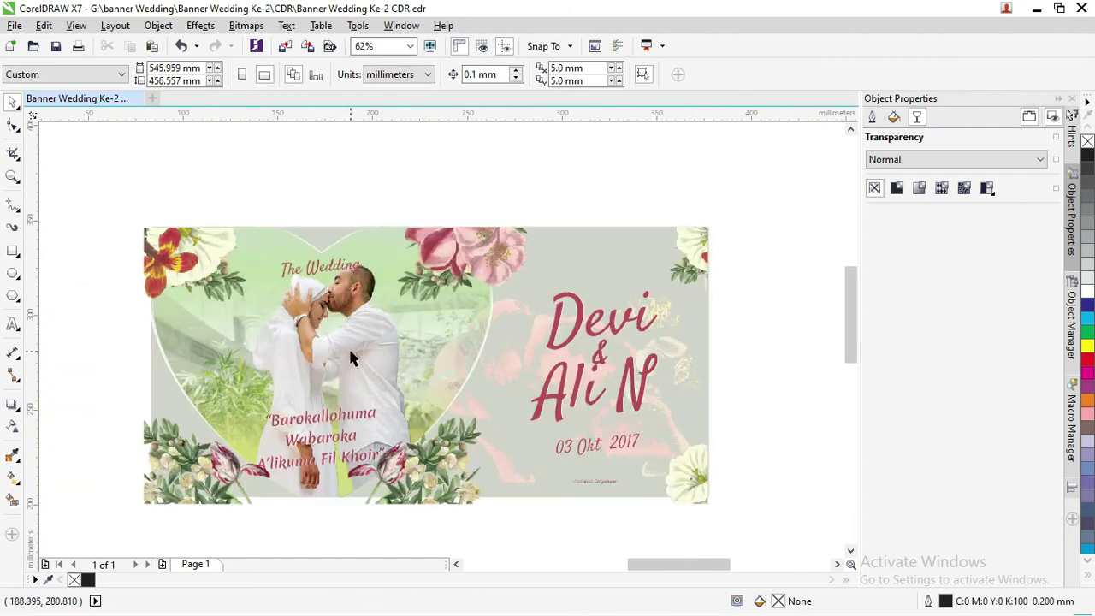
click(413, 486)
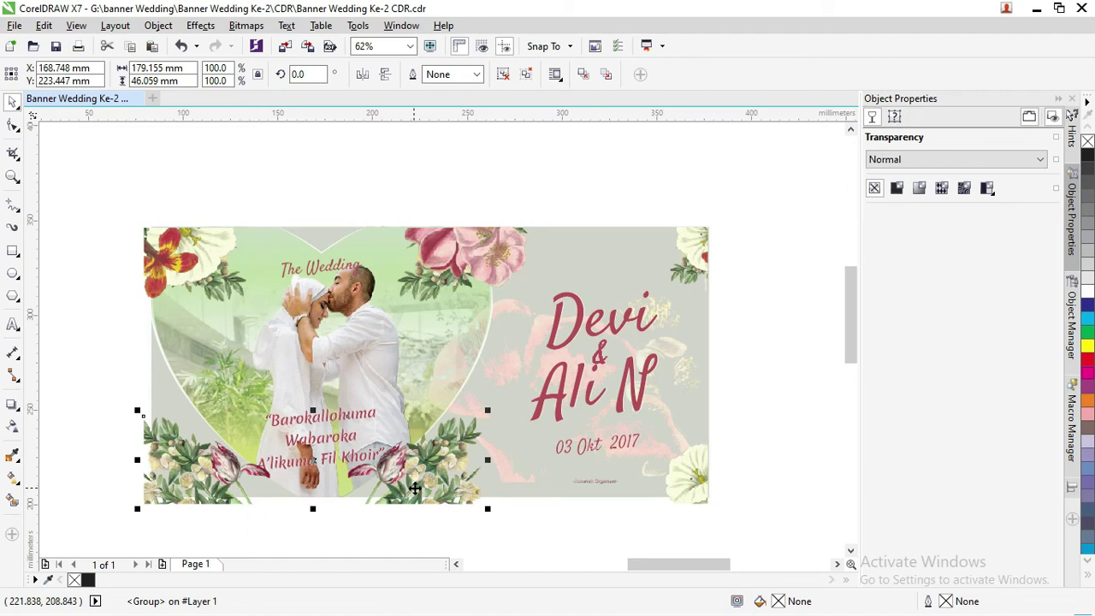
drag(426, 490, 456, 484)
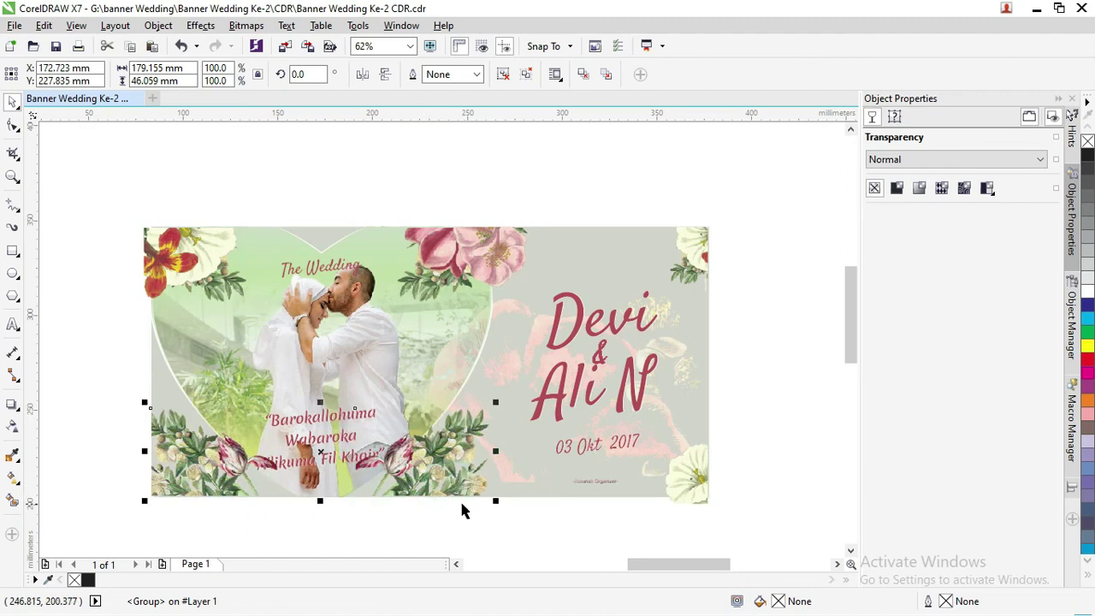